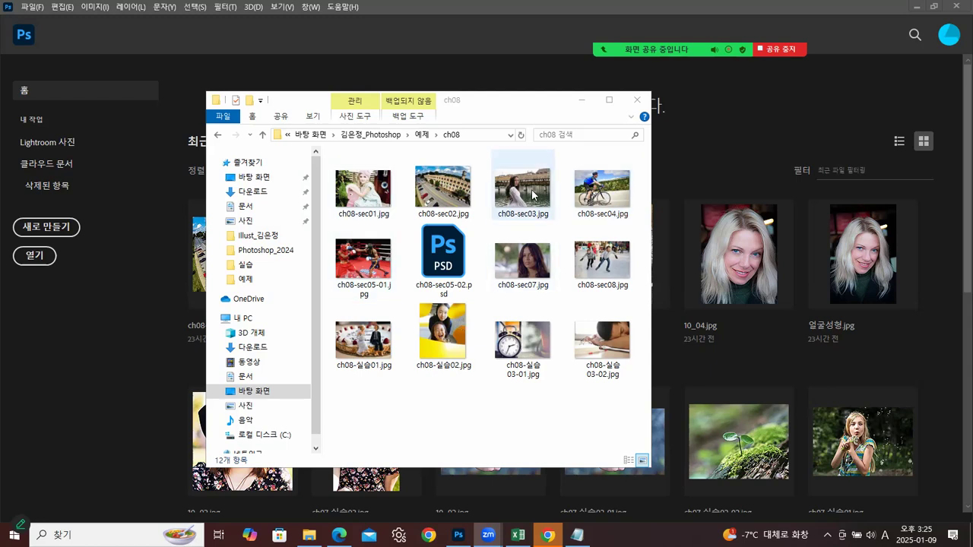
Step: Open ch08-sec03.jpg from the ch08 folder in Photoshop and place it in a floating document window
left_click_drag(522, 213, 116, 375)
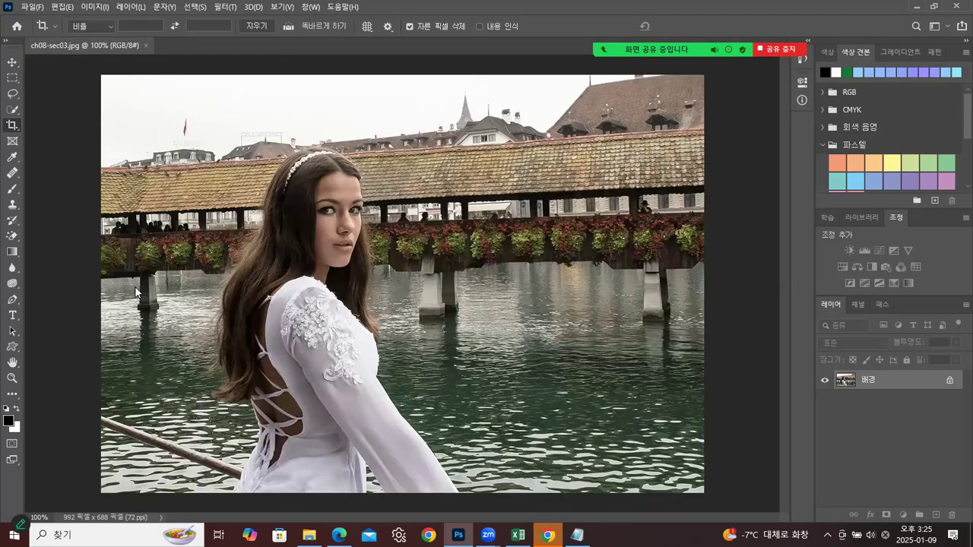
left_click_drag(124, 46, 220, 70)
left_click(13, 64)
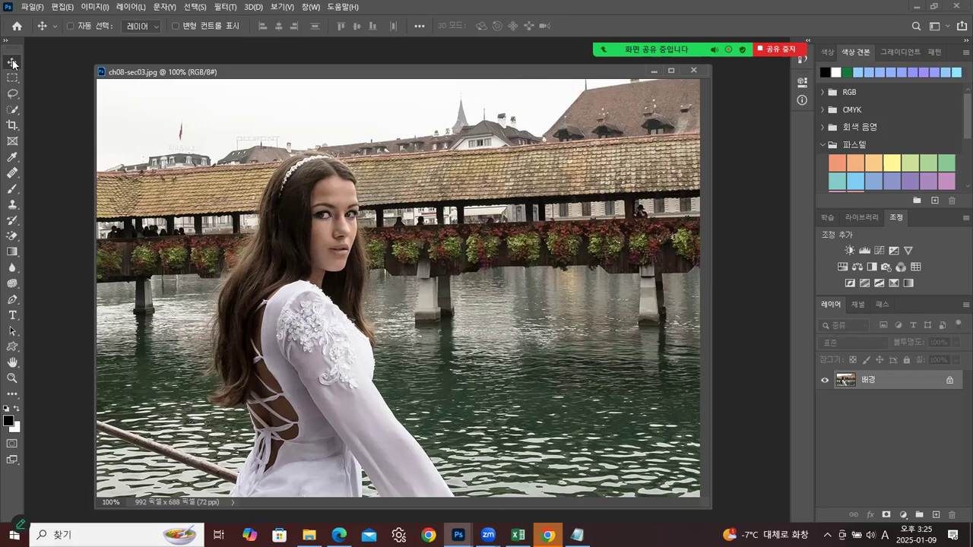
left_click_drag(230, 70, 228, 60)
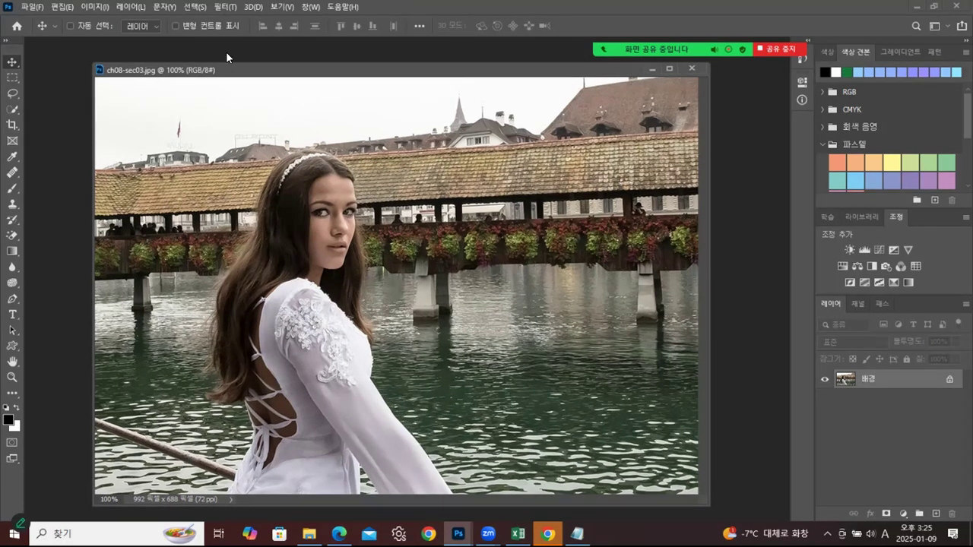
left_click_drag(269, 70, 270, 67)
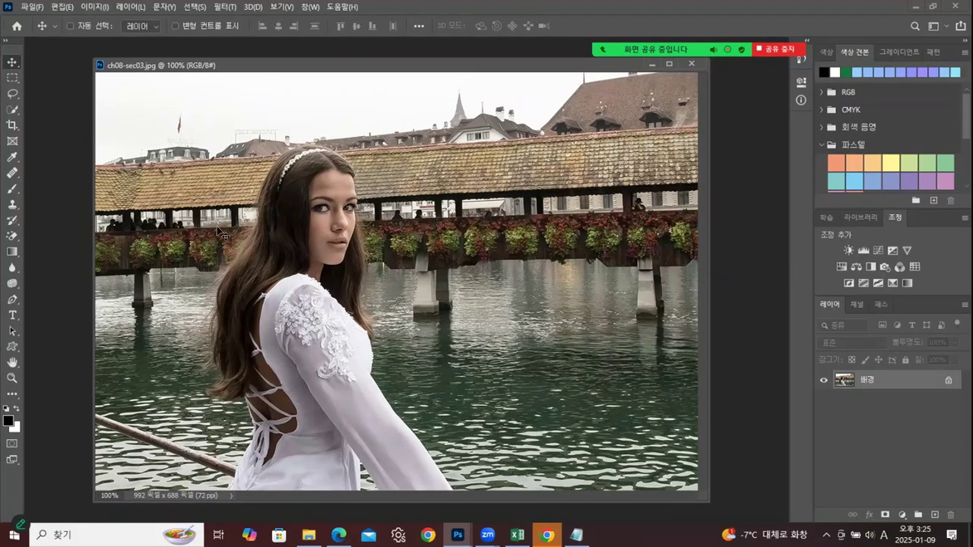
left_click_drag(343, 58, 328, 61)
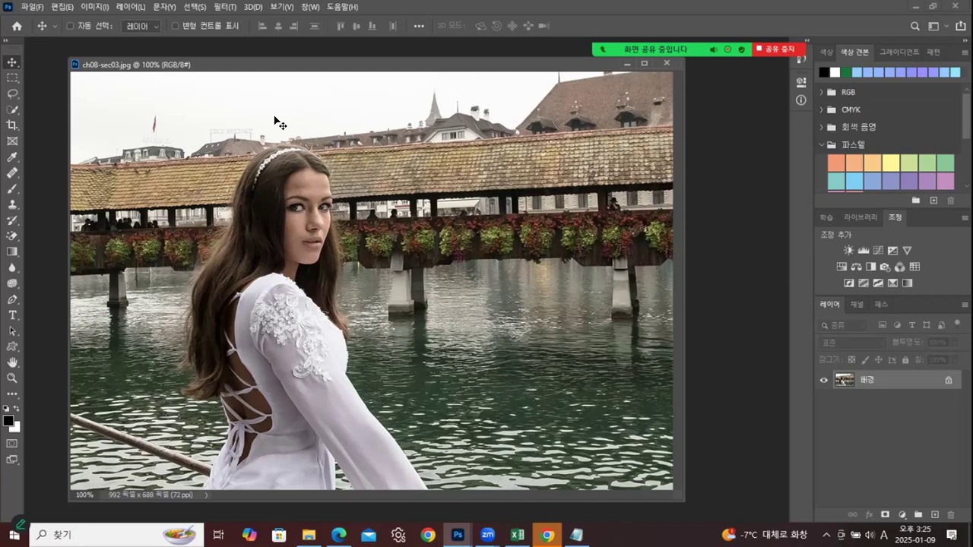
left_click(225, 7)
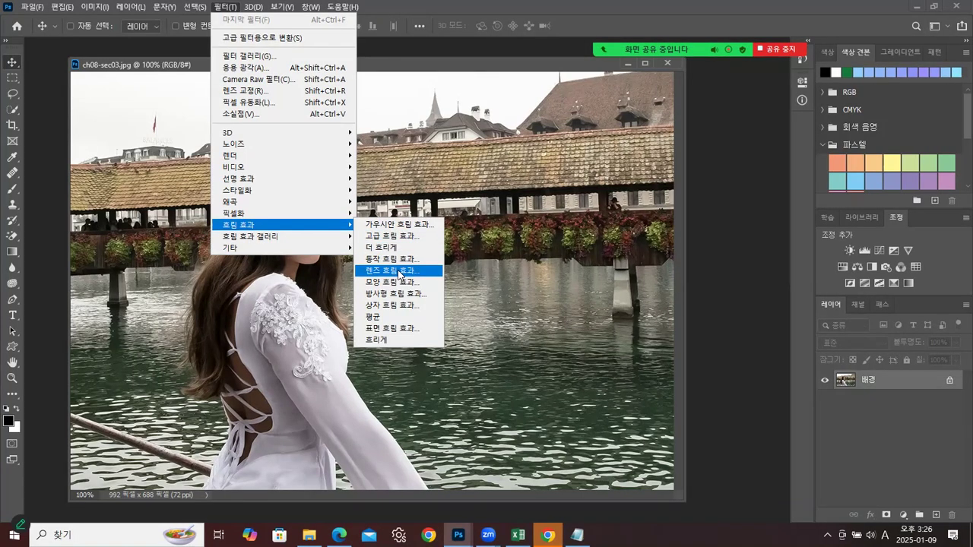
left_click(512, 66)
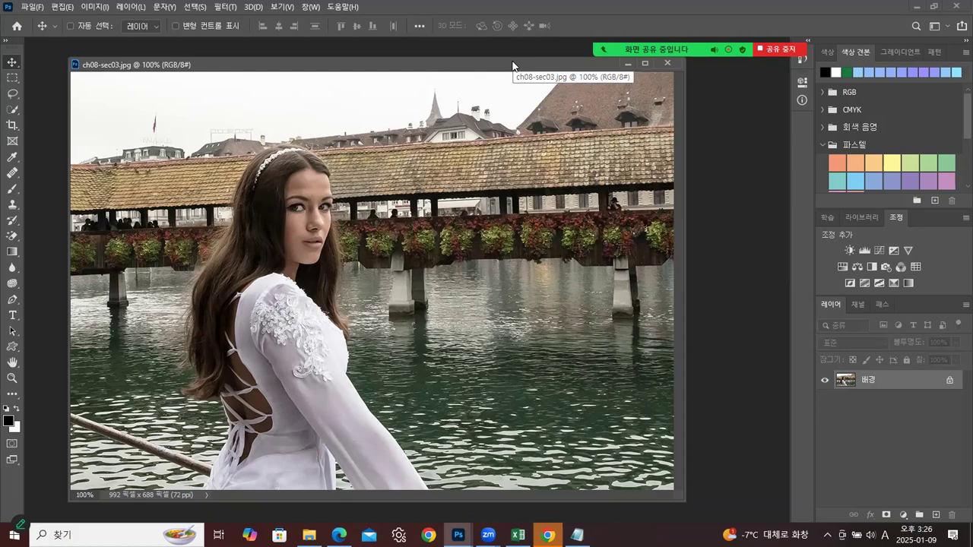
Step: Select the woman in the white dress, from her hair down to the dress, with the Quick Selection tool
left_click(11, 111)
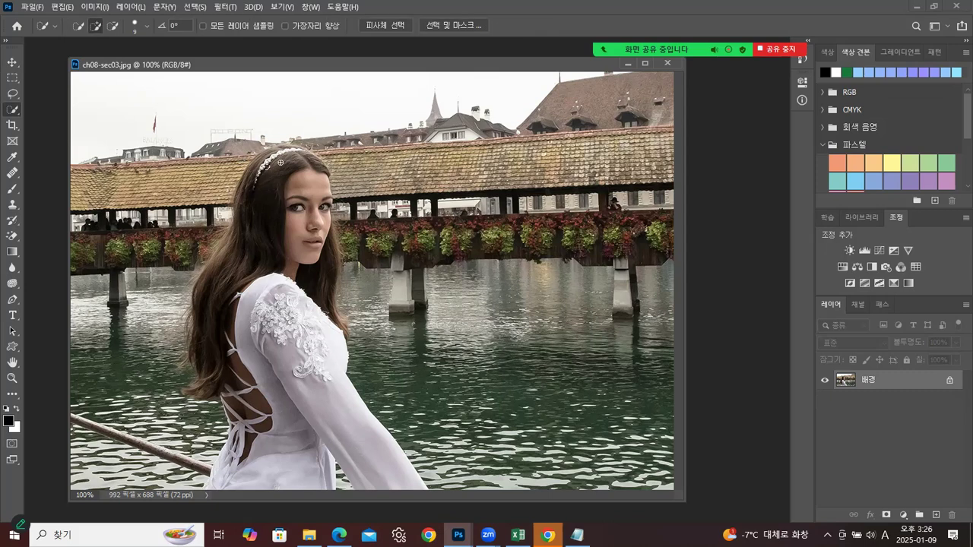
mouse_move(281, 152)
left_mouse_down()
mouse_move(250, 187)
mouse_move(245, 228)
mouse_move(210, 294)
mouse_move(225, 237)
left_mouse_up()
mouse_move(223, 284)
left_mouse_down()
mouse_move(217, 362)
mouse_move(270, 356)
mouse_move(291, 321)
mouse_move(314, 220)
mouse_move(328, 350)
mouse_move(328, 376)
mouse_move(318, 377)
mouse_move(365, 453)
mouse_move(352, 473)
mouse_move(361, 463)
mouse_move(295, 446)
mouse_move(265, 413)
mouse_move(257, 451)
mouse_move(249, 397)
mouse_move(216, 493)
left_mouse_up()
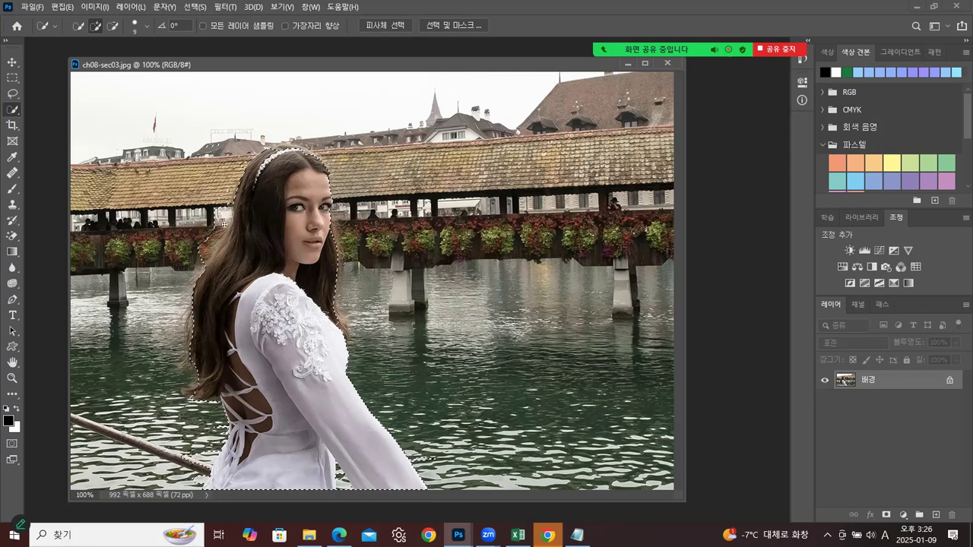
Step: Subtract the stray water areas beside the dress and sleeve from the woman's selection
key("alt")
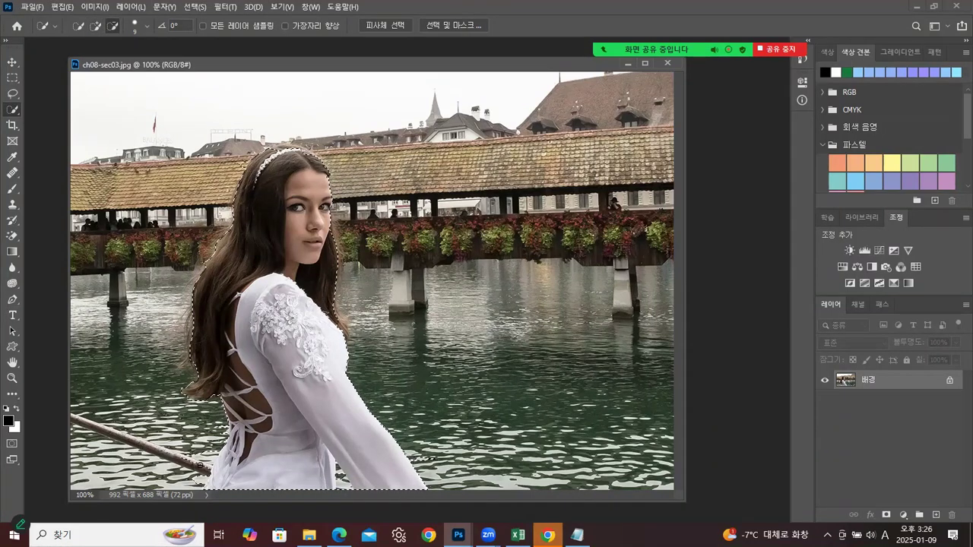
key("alt")
key("alt")
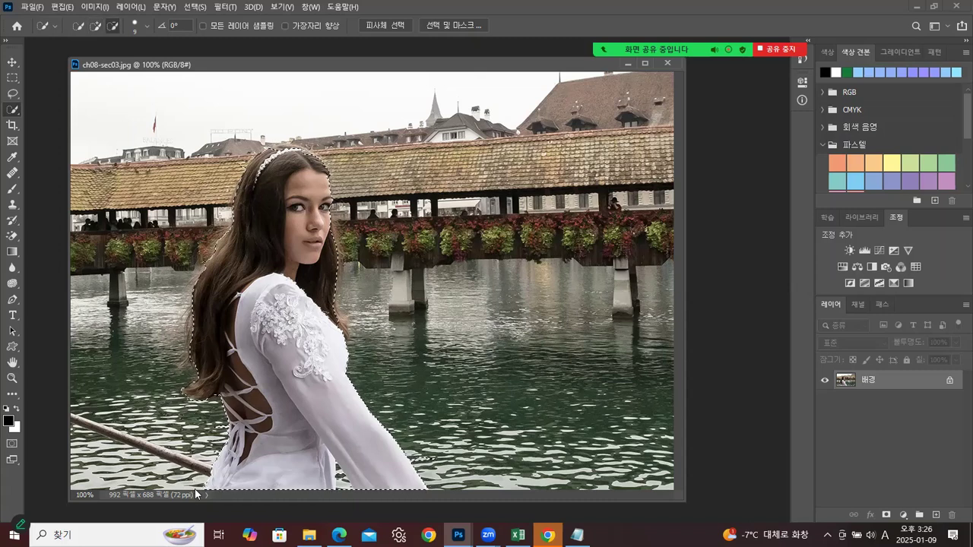
key("alt")
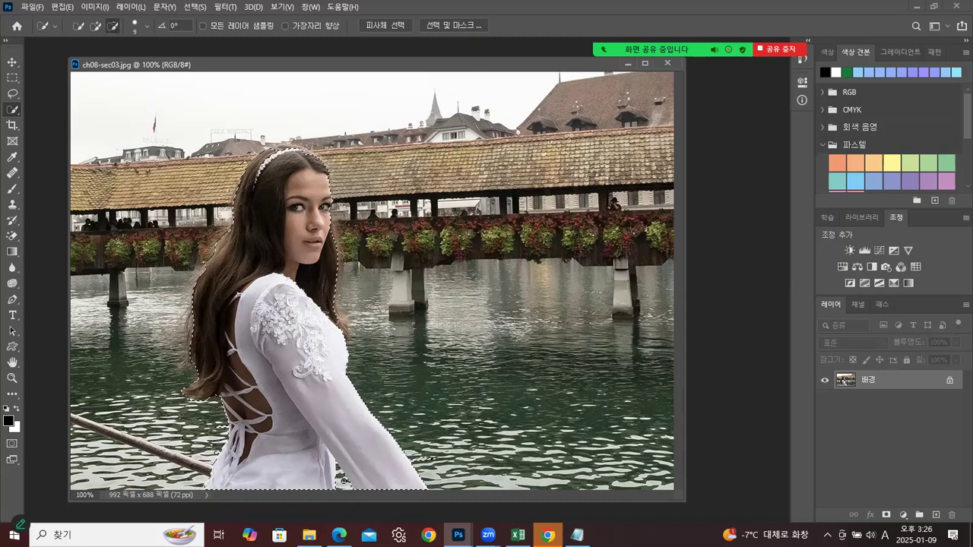
left_click(342, 479, "alt")
left_click(421, 460, "alt")
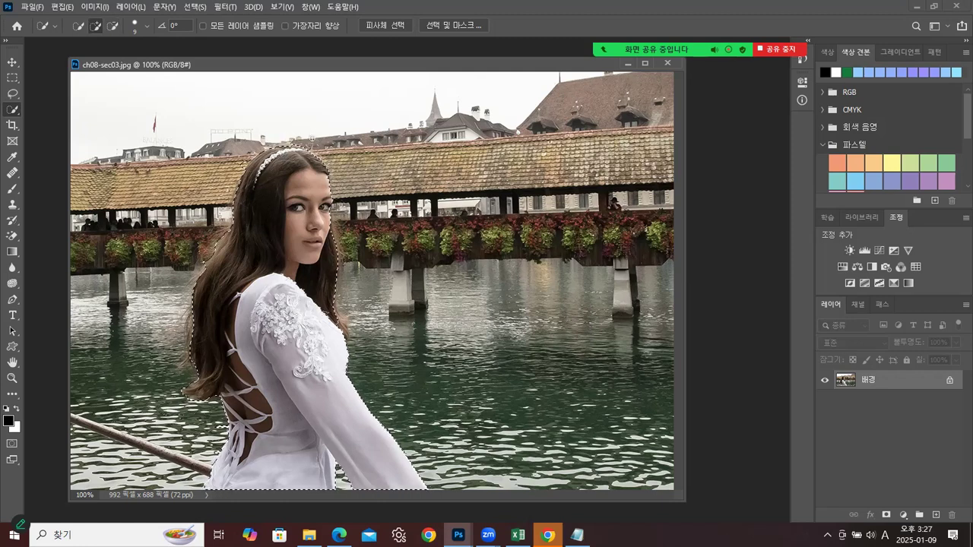
Step: Refine the selection's hair edges with the Refine Edge Brush in Select and Mask, and apply the result
left_click(448, 25)
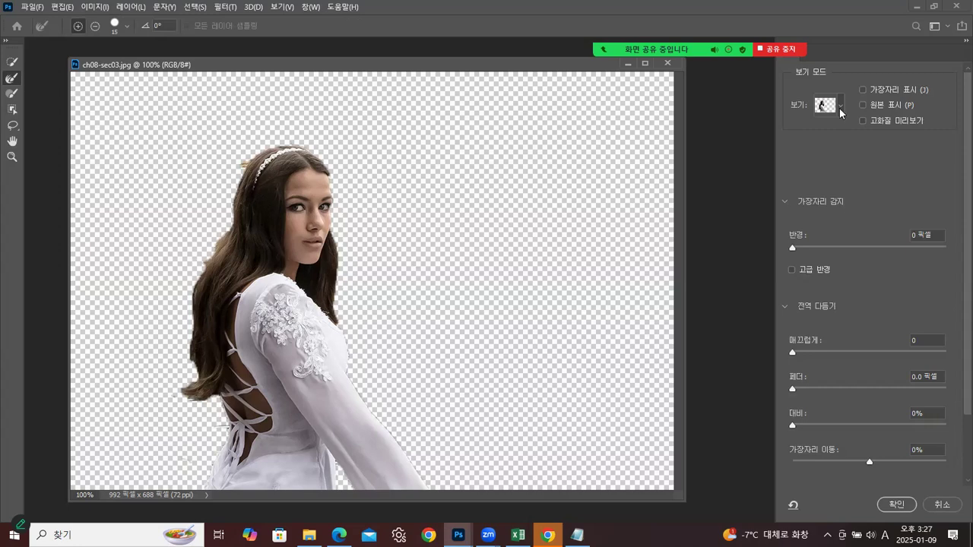
left_click(829, 105)
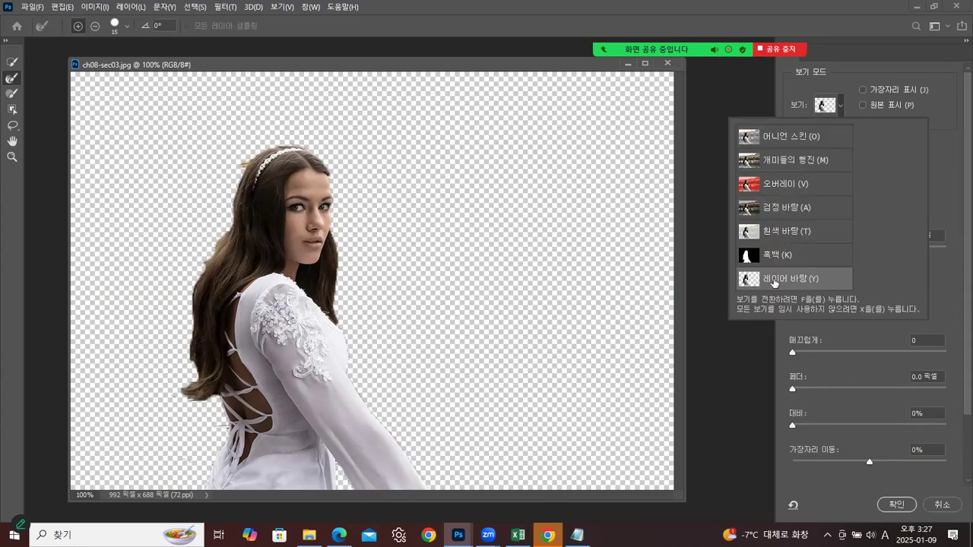
left_click(13, 79)
mouse_move(322, 252)
left_mouse_down()
mouse_move(330, 235)
mouse_move(333, 313)
left_mouse_up()
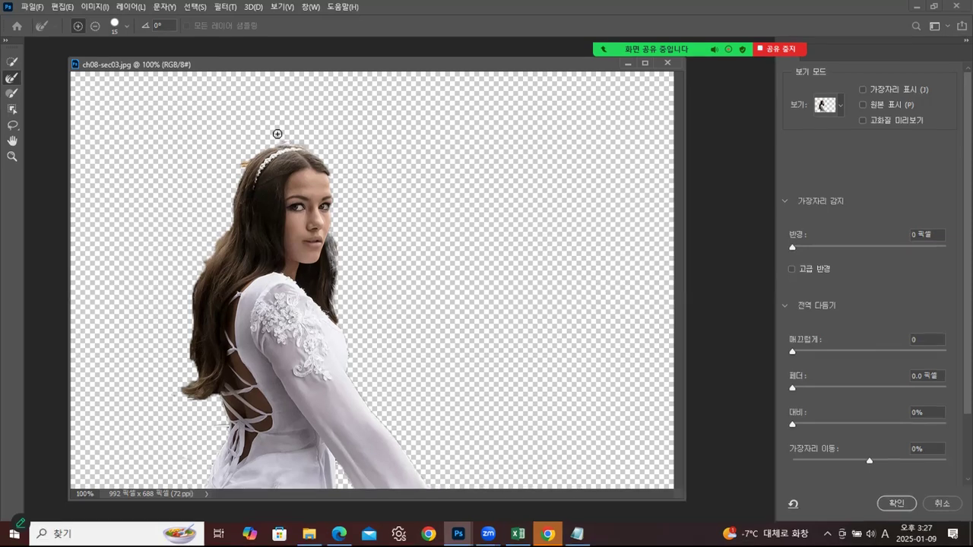
left_click_drag(223, 143, 175, 237)
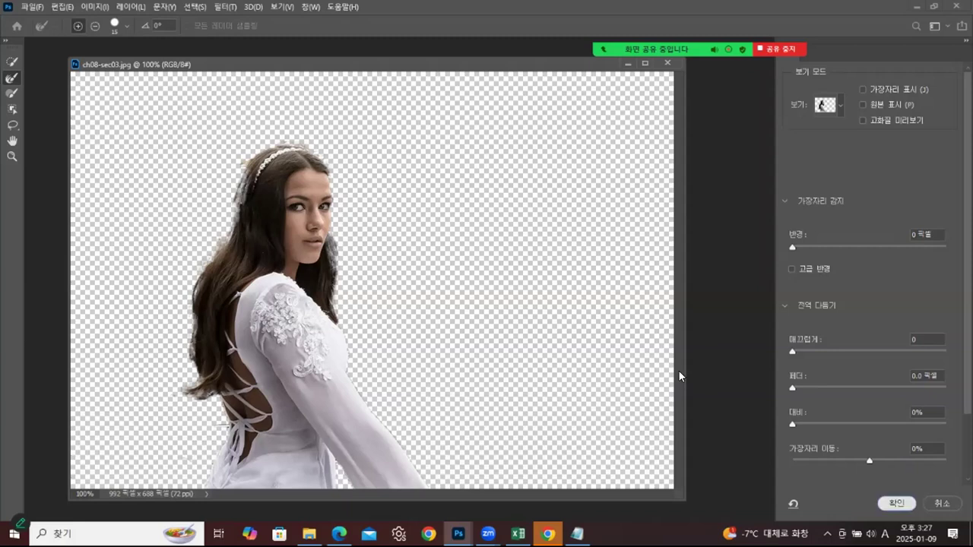
key("Return")
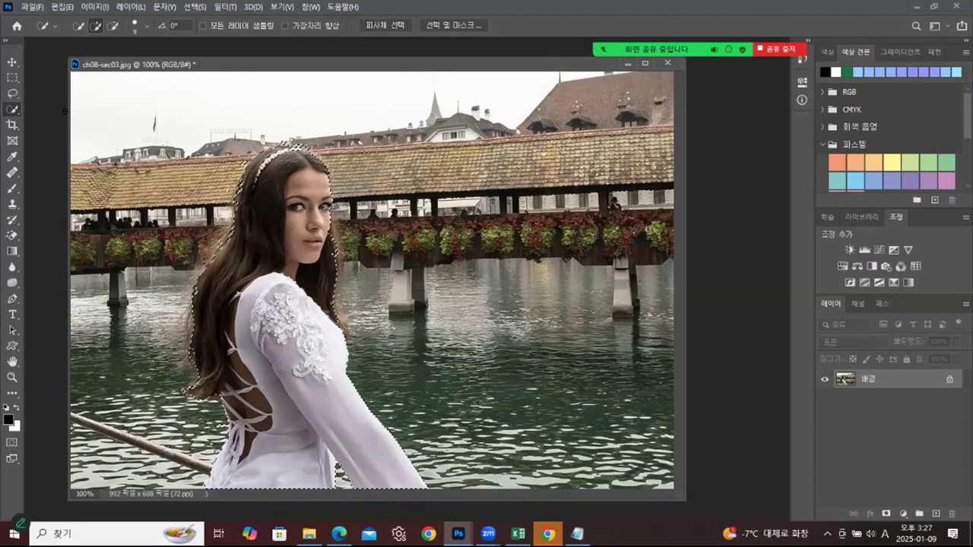
Step: Invert the selection to cover the background and start the Lens Blur filter on it
left_click(195, 7)
left_click(206, 57)
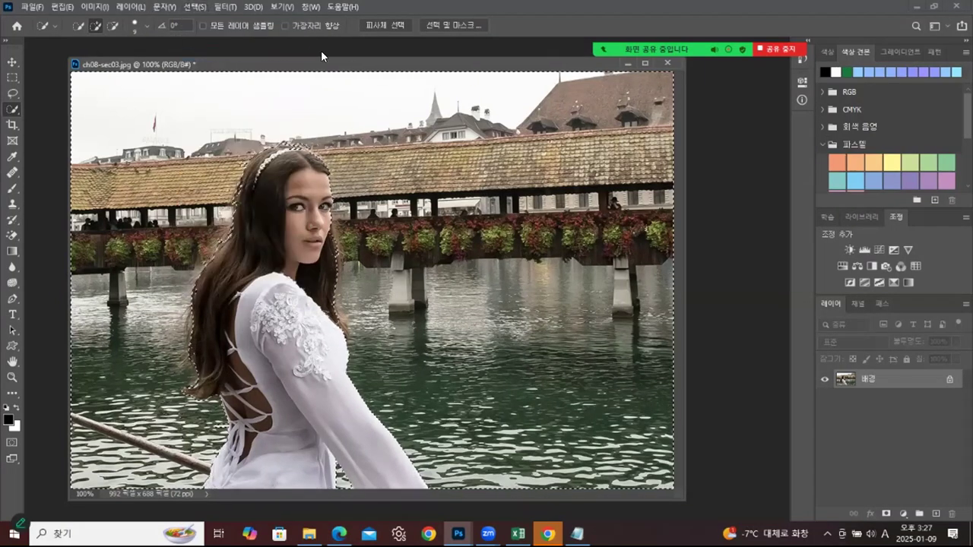
key("alt+t")
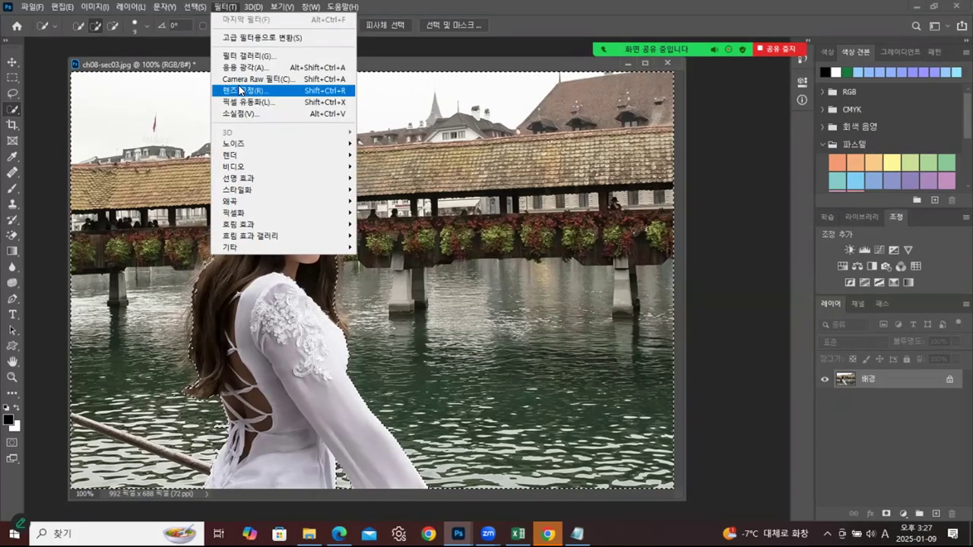
mouse_move(241, 225)
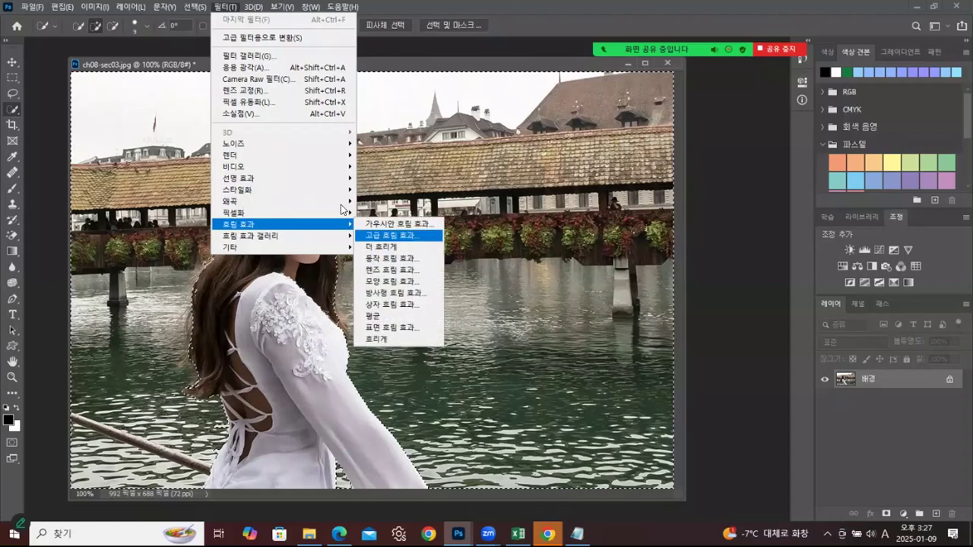
left_click(384, 270)
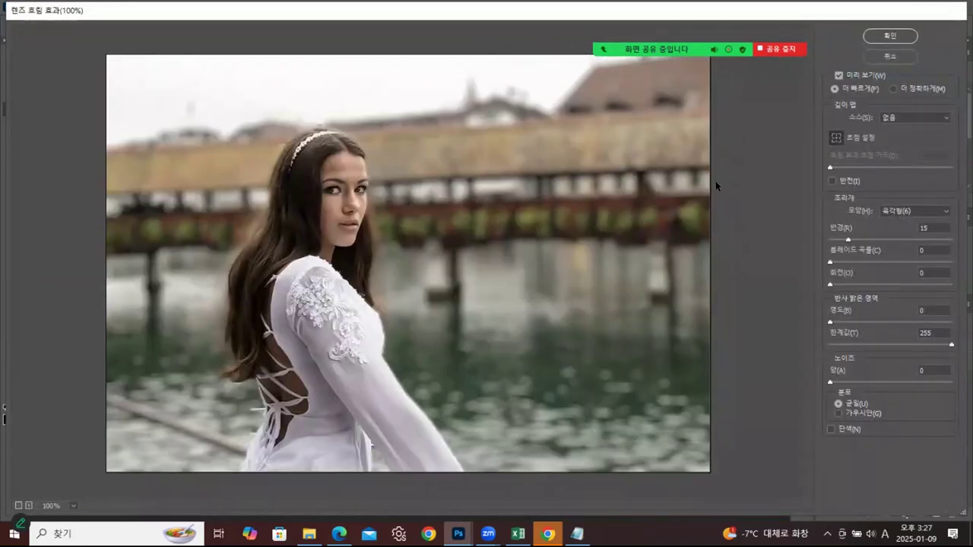
Step: Apply the background lens blur with a radius of 25, and clear the selection
left_click_drag(849, 240, 856, 239)
key("Up")
key("Up")
key("Up")
key("Up")
key("Up")
key("Up")
key("Up")
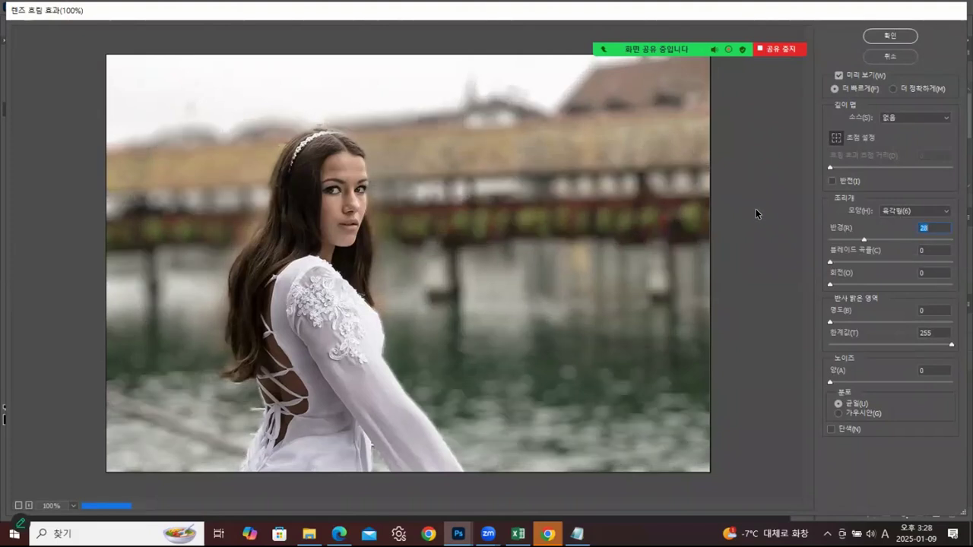
key("Down")
key("Down")
key("Down")
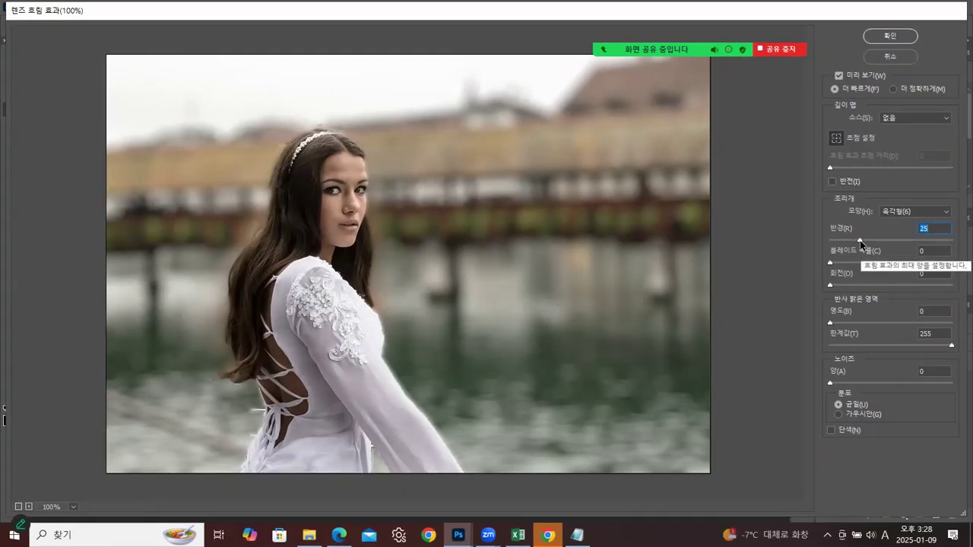
left_click(890, 36)
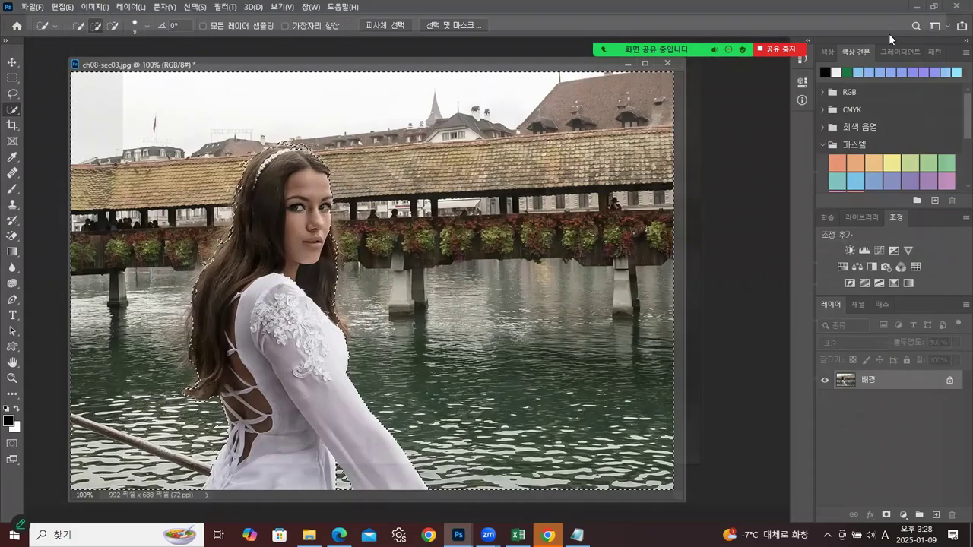
key("ctrl+d")
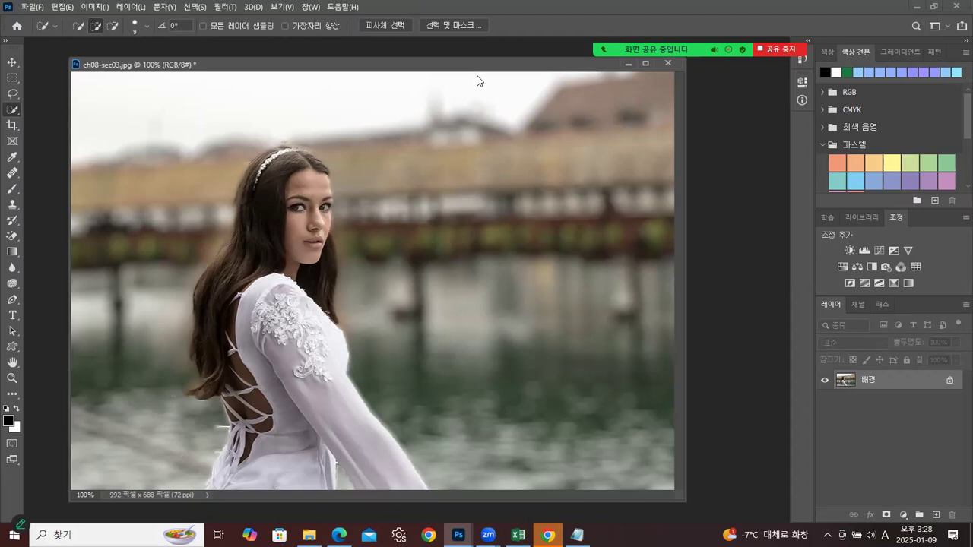
Step: Close ch08-sec03.jpg without saving the changes
left_click_drag(674, 64, 676, 87)
left_click(671, 85)
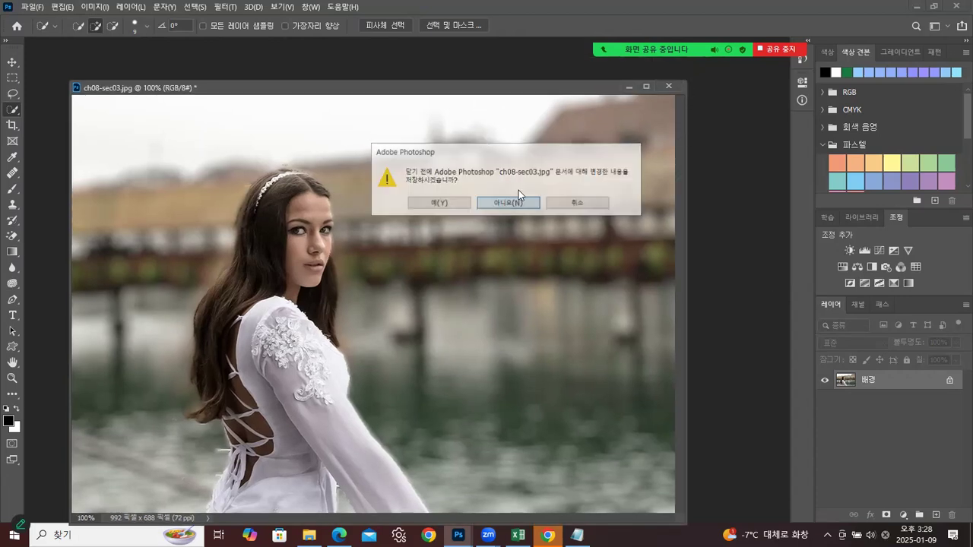
left_click(520, 203)
Step: Open ch08-sec04.jpg from the ch08 folder in Photoshop and place it in a floating document window
key("alt+Tab")
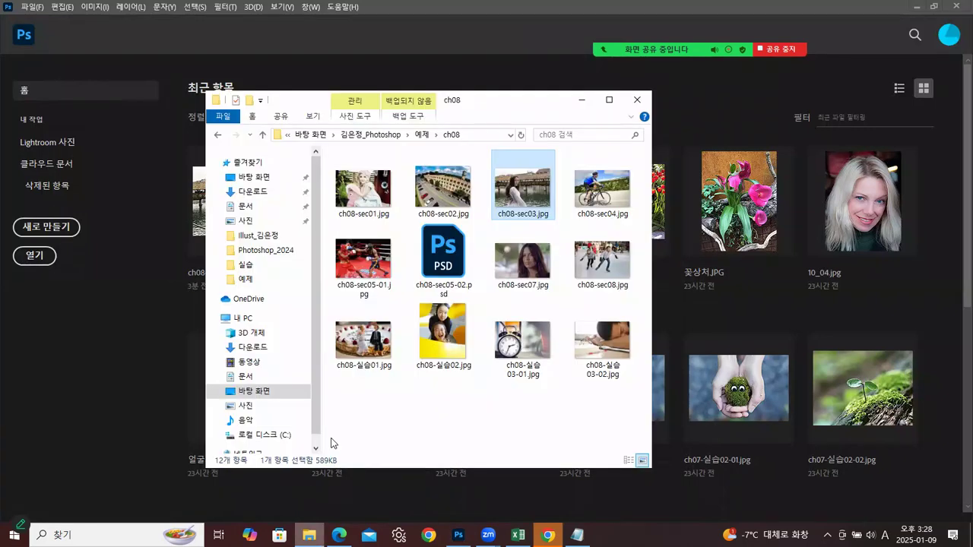
left_click(352, 416)
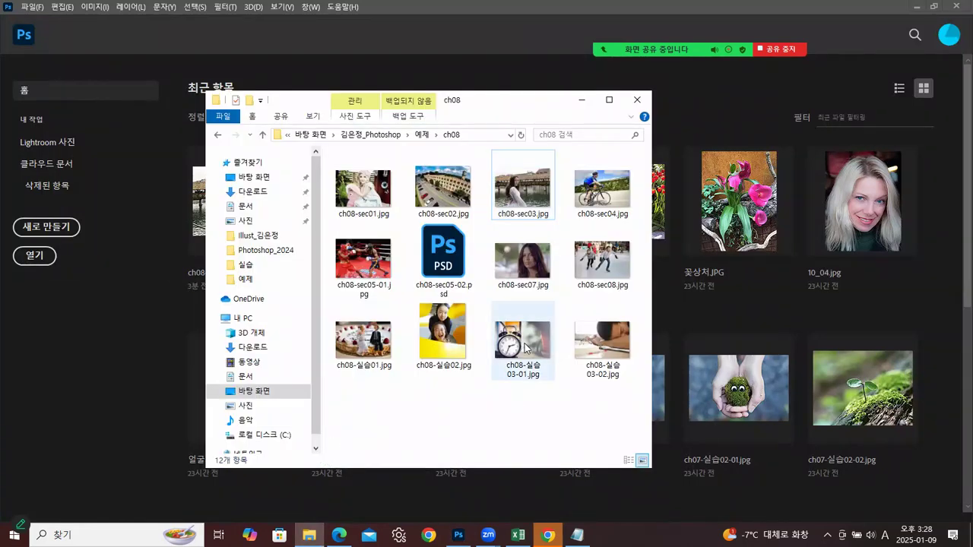
left_click_drag(600, 190, 120, 361)
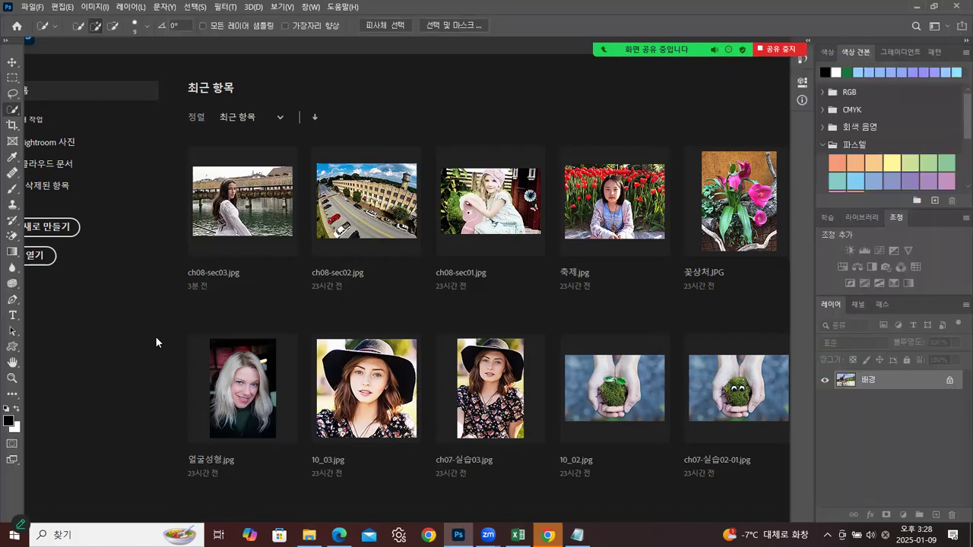
left_click_drag(122, 46, 97, 73)
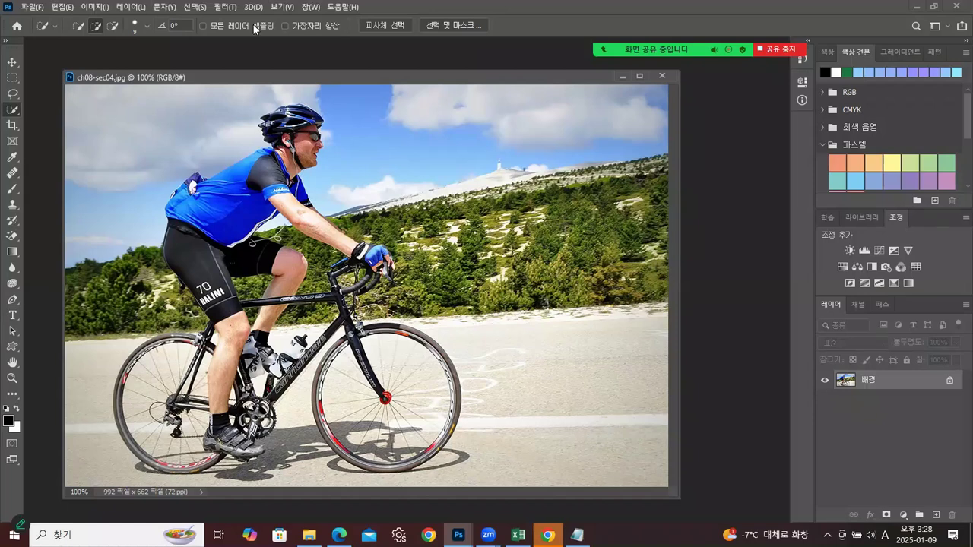
left_click(226, 7)
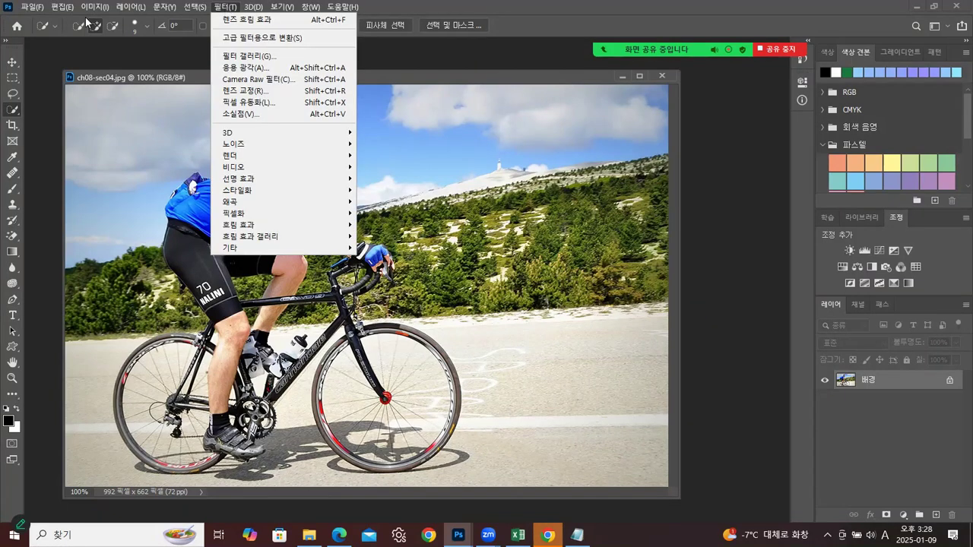
mouse_move(273, 9)
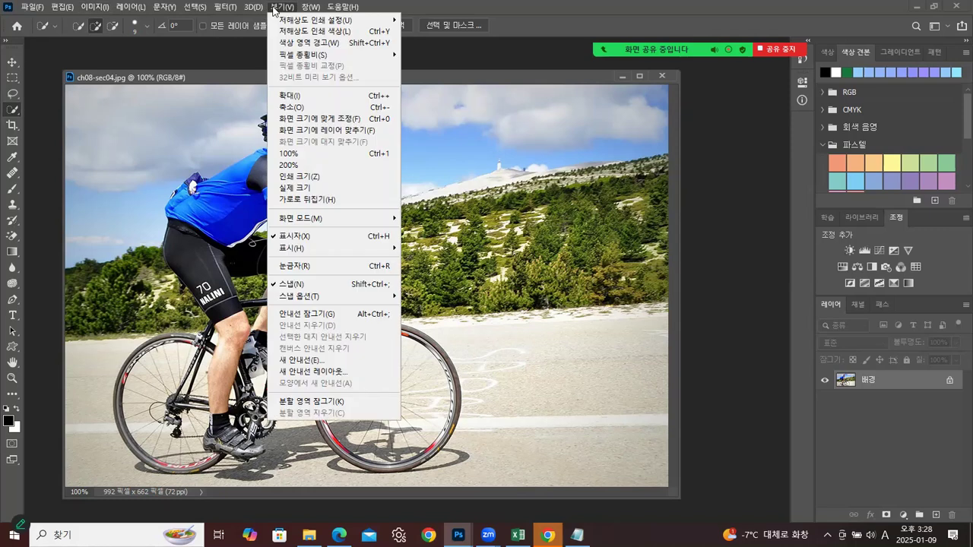
left_click(429, 78)
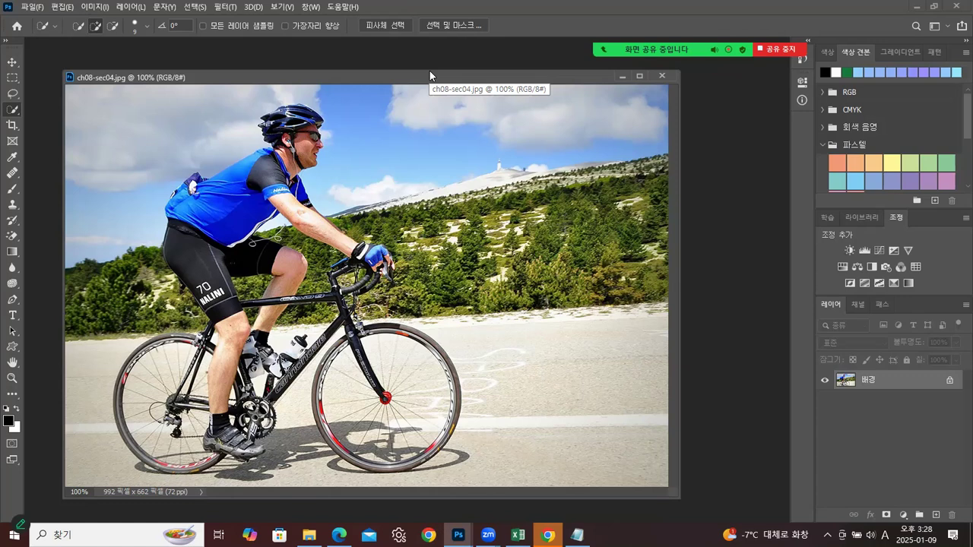
Step: Convert the background layer of the cyclist photo for smart filters
left_click(226, 9)
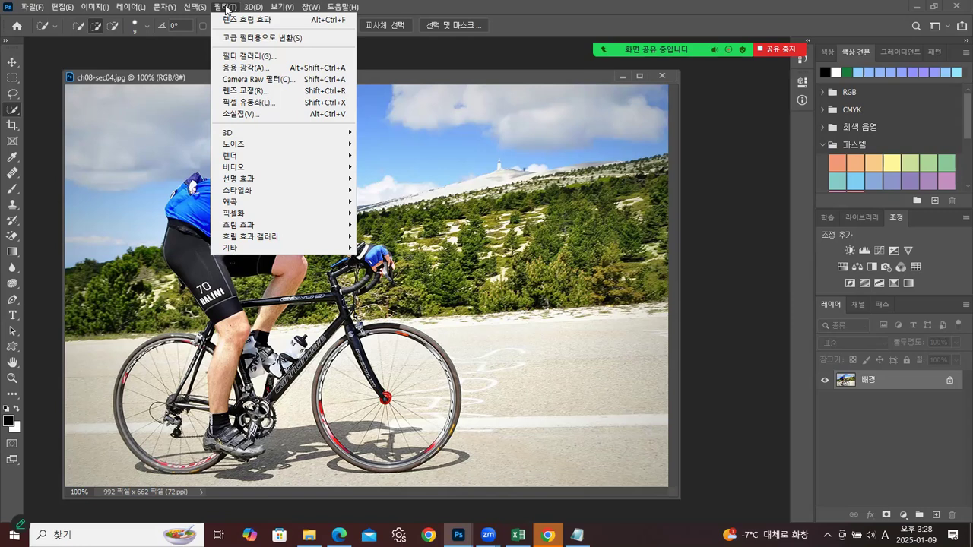
left_click(249, 38)
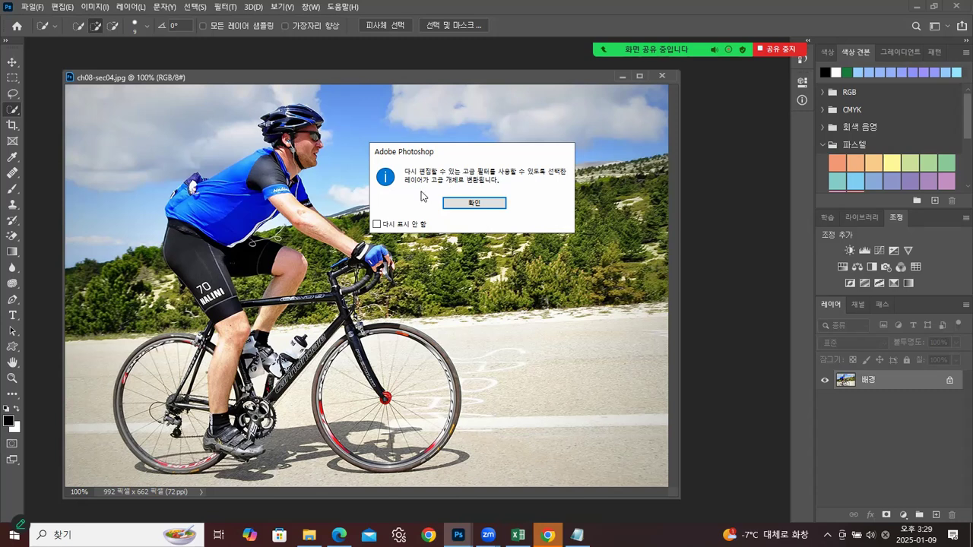
left_click(472, 204)
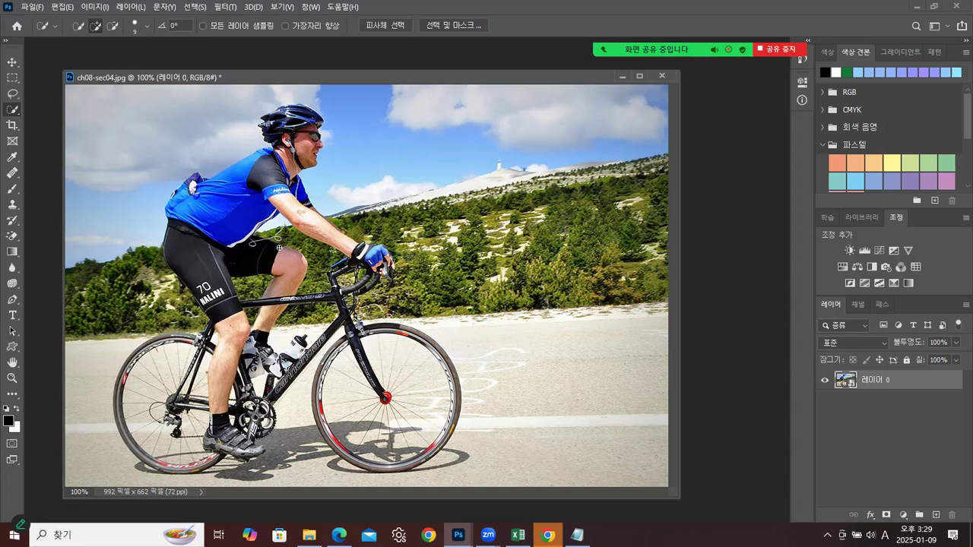
Step: Apply a Motion Blur filter to the cyclist layer at an angle of 0° and a distance of 68 pixels
left_click(223, 8)
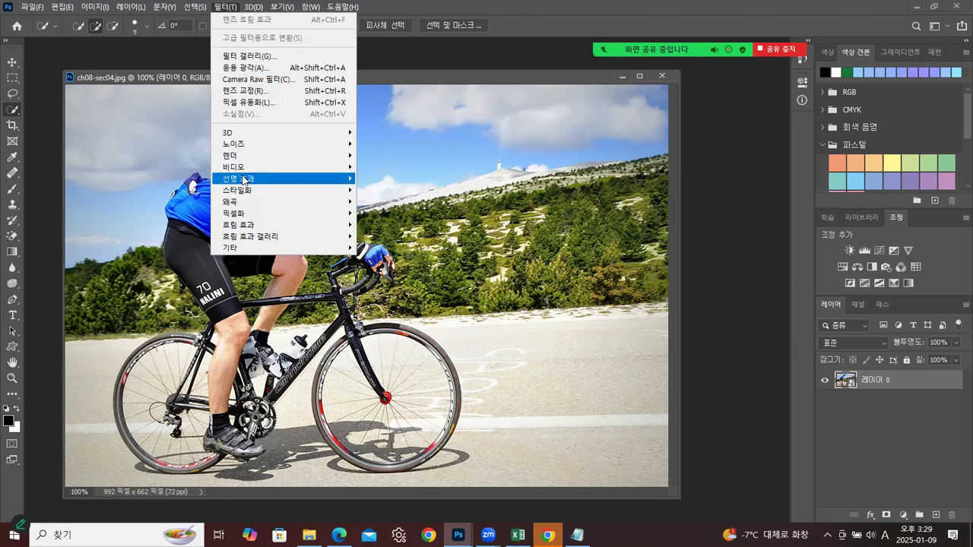
mouse_move(244, 183)
mouse_move(245, 224)
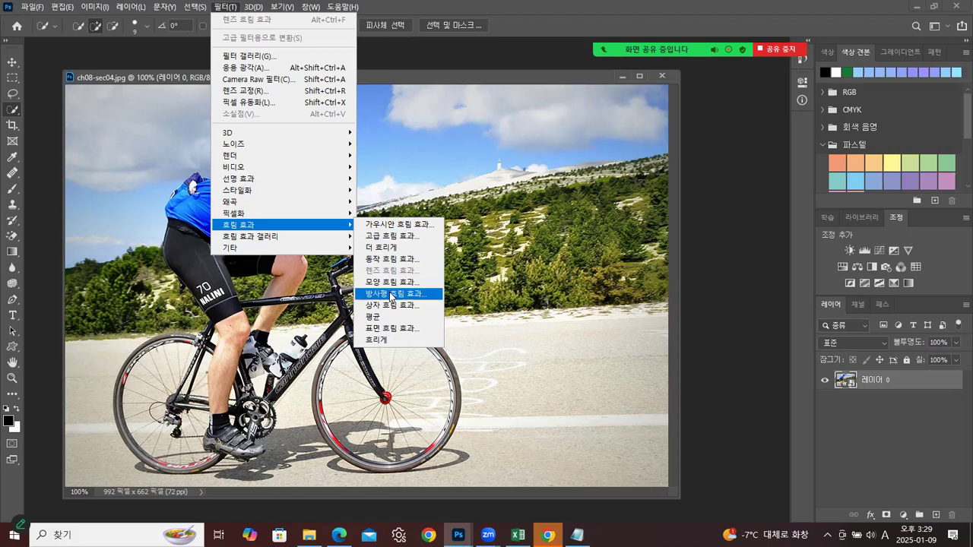
left_click(388, 260)
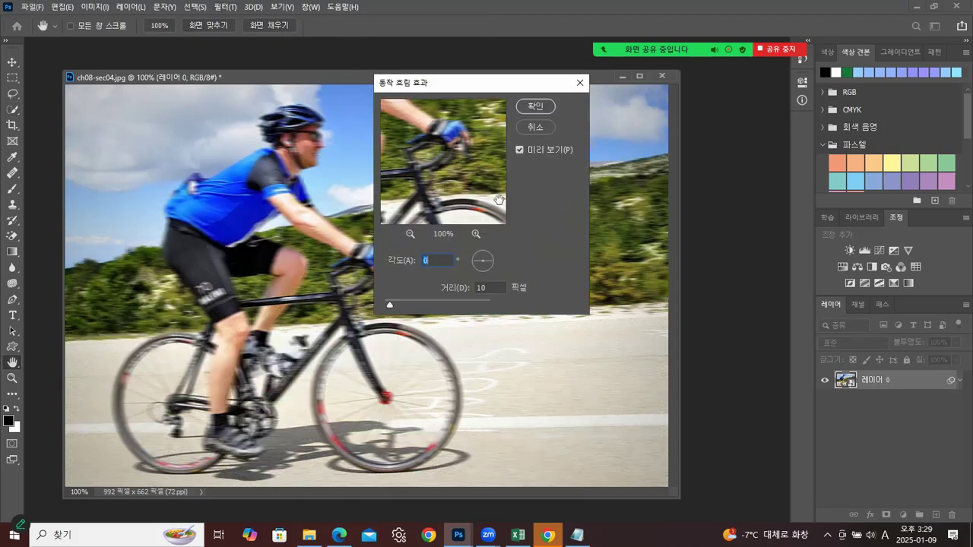
left_click_drag(463, 86, 600, 91)
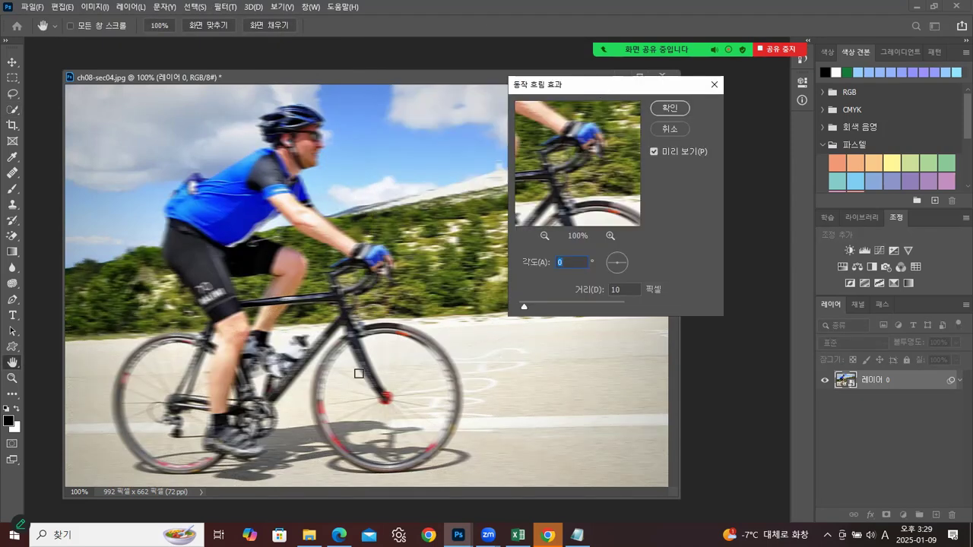
left_click_drag(524, 307, 550, 308)
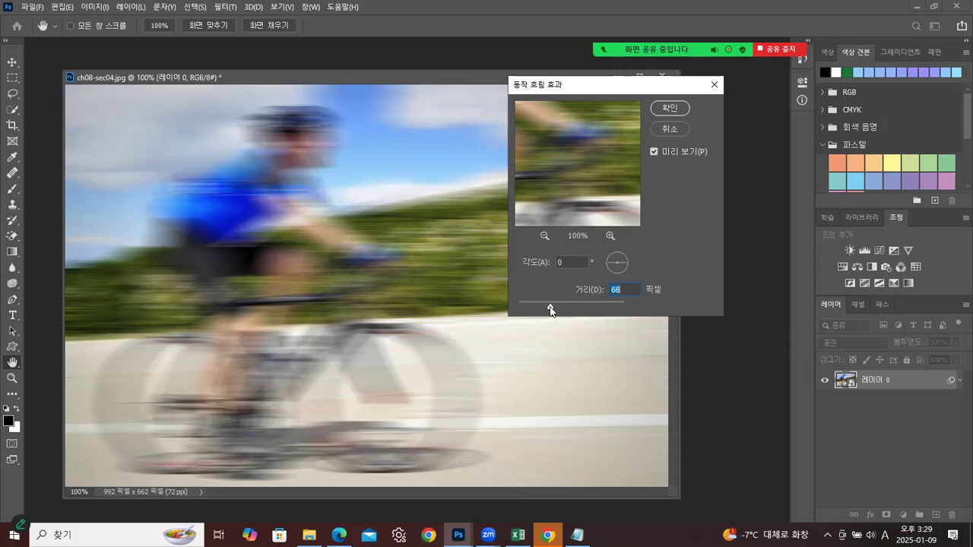
left_click(675, 111)
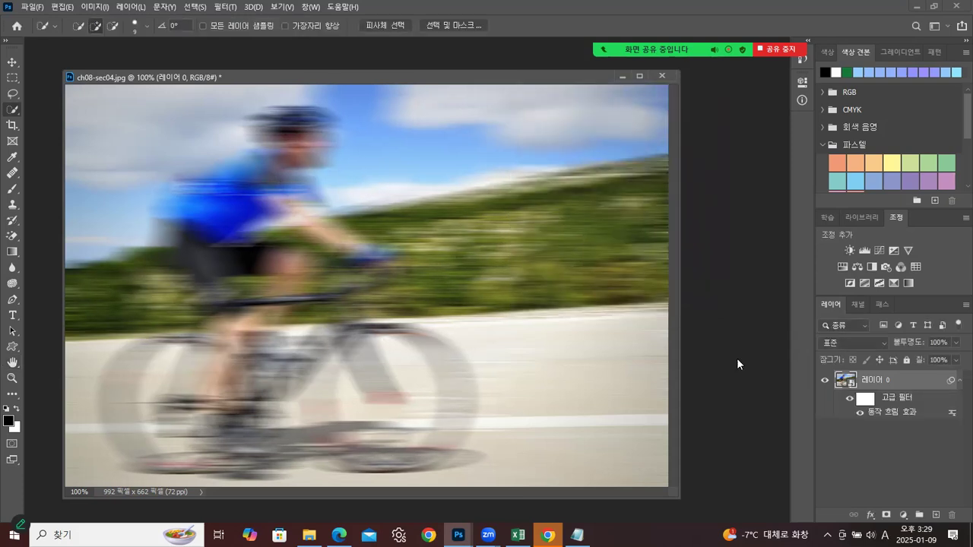
Step: Edit the Motion Blur smart filter and reduce its distance for a milder streak
double_click(891, 414)
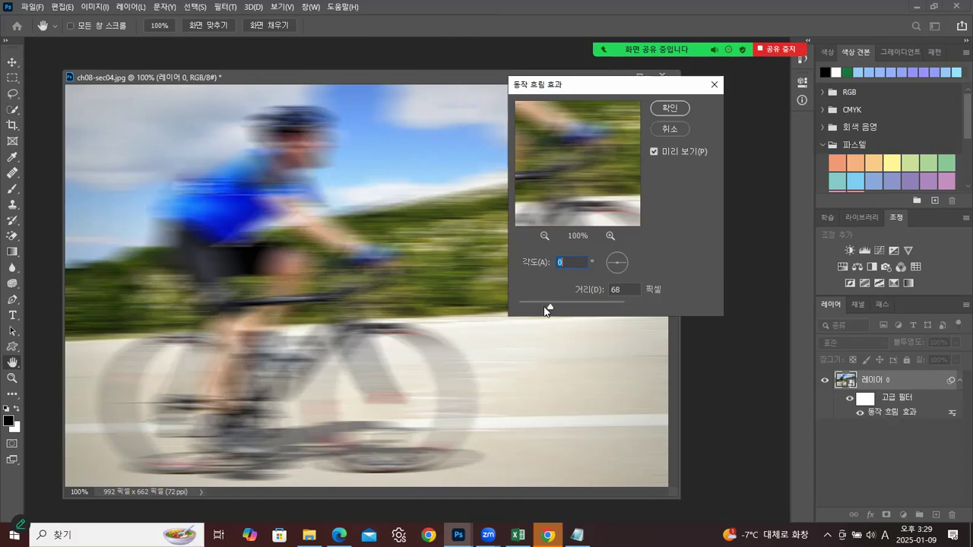
left_click_drag(551, 309, 539, 309)
left_click(668, 108)
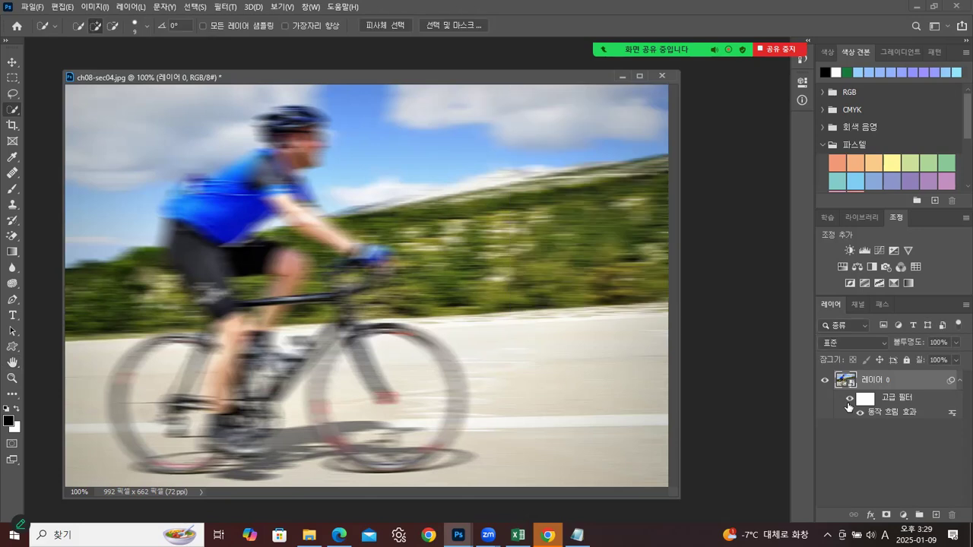
Step: Paint black on the smart filter mask with a 30-pixel brush to remove the blur from the cyclist's face and helmet
left_click(864, 399)
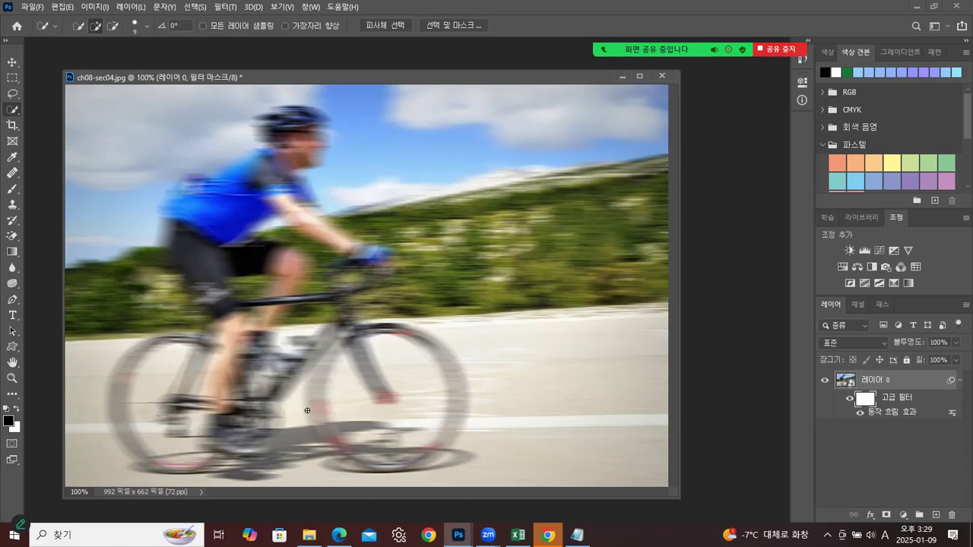
left_click(12, 188)
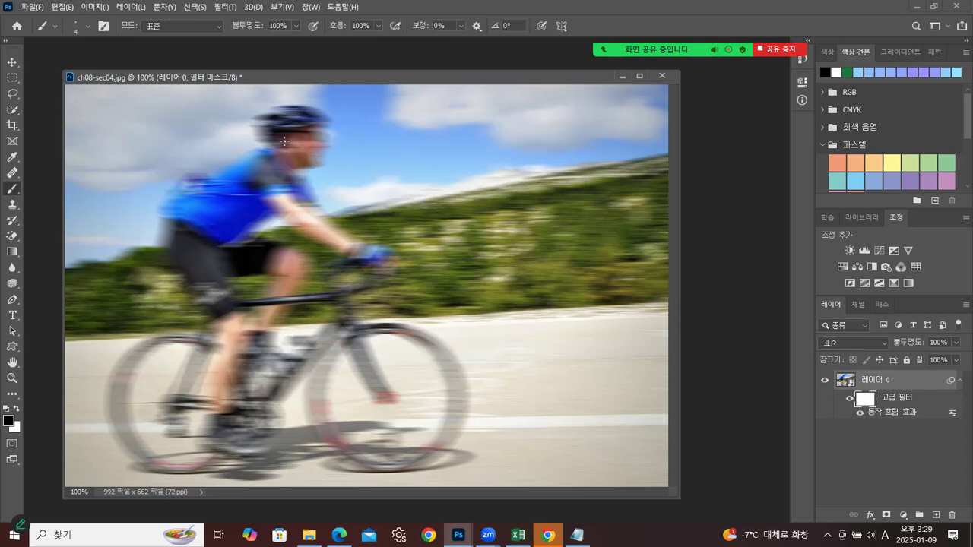
key("bracketright")
key("bracketright")
key("bracketright")
key("bracketright")
key("bracketright")
key("bracketright")
key("bracketright")
mouse_move(285, 142)
left_mouse_down()
mouse_move(296, 148)
mouse_move(298, 125)
mouse_move(280, 123)
left_mouse_up()
mouse_move(314, 158)
left_mouse_down()
mouse_move(314, 139)
mouse_move(313, 152)
mouse_move(269, 128)
left_mouse_up()
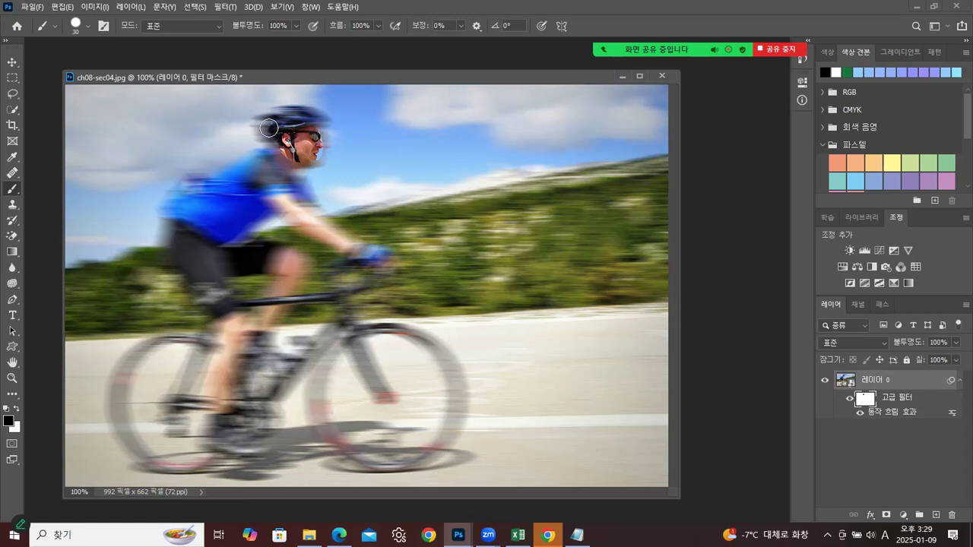
Step: Continue painting the filter mask with the soft round brush over the cyclist's torso, arms, legs, shoes and the bike's front fork
left_click(89, 26)
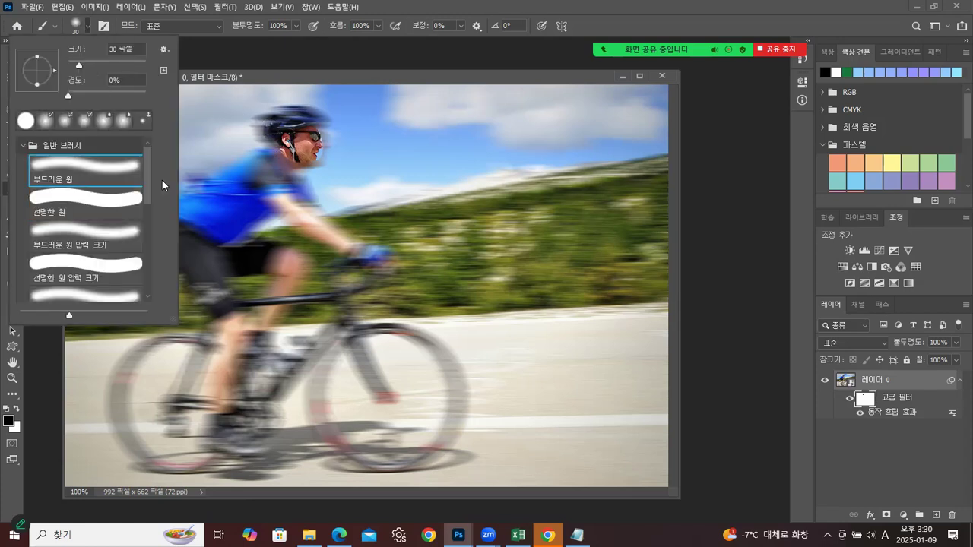
left_click(317, 141)
mouse_move(322, 142)
left_mouse_down()
mouse_move(302, 122)
mouse_move(281, 127)
mouse_move(310, 119)
mouse_move(276, 123)
mouse_move(288, 147)
mouse_move(206, 185)
mouse_move(243, 164)
mouse_move(237, 194)
mouse_move(288, 165)
mouse_move(272, 183)
mouse_move(289, 202)
mouse_move(228, 214)
mouse_move(239, 216)
mouse_move(225, 223)
mouse_move(190, 206)
mouse_move(225, 181)
mouse_move(179, 191)
mouse_move(163, 211)
mouse_move(204, 180)
mouse_move(175, 185)
mouse_move(153, 215)
mouse_move(204, 179)
left_mouse_up()
mouse_move(180, 219)
left_mouse_down()
mouse_move(201, 256)
mouse_move(190, 236)
mouse_move(215, 242)
mouse_move(214, 258)
mouse_move(278, 264)
mouse_move(215, 252)
mouse_move(252, 250)
mouse_move(215, 251)
mouse_move(264, 207)
mouse_move(226, 232)
mouse_move(285, 194)
mouse_move(315, 227)
mouse_move(383, 258)
mouse_move(359, 251)
mouse_move(329, 263)
mouse_move(345, 296)
mouse_move(249, 301)
mouse_move(217, 293)
mouse_move(180, 248)
mouse_move(230, 323)
mouse_move(224, 368)
mouse_move(205, 383)
mouse_move(223, 408)
mouse_move(221, 427)
mouse_move(256, 454)
mouse_move(212, 441)
mouse_move(252, 427)
mouse_move(229, 414)
left_mouse_up()
mouse_move(231, 308)
left_mouse_down()
mouse_move(223, 341)
mouse_move(252, 342)
mouse_move(288, 282)
mouse_move(283, 266)
mouse_move(256, 264)
mouse_move(292, 257)
mouse_move(294, 282)
mouse_move(287, 256)
mouse_move(257, 249)
mouse_move(281, 251)
mouse_move(238, 246)
mouse_move(260, 209)
mouse_move(283, 197)
mouse_move(304, 213)
mouse_move(297, 222)
mouse_move(331, 234)
mouse_move(286, 178)
mouse_move(363, 260)
mouse_move(378, 261)
mouse_move(380, 274)
mouse_move(386, 261)
mouse_move(283, 270)
mouse_move(324, 270)
mouse_move(304, 266)
mouse_move(303, 253)
mouse_move(373, 257)
mouse_move(342, 300)
mouse_move(359, 340)
mouse_move(258, 355)
mouse_move(238, 344)
mouse_move(244, 333)
mouse_move(260, 335)
mouse_move(263, 359)
mouse_move(282, 371)
mouse_move(246, 359)
mouse_move(288, 379)
mouse_move(259, 444)
left_mouse_up()
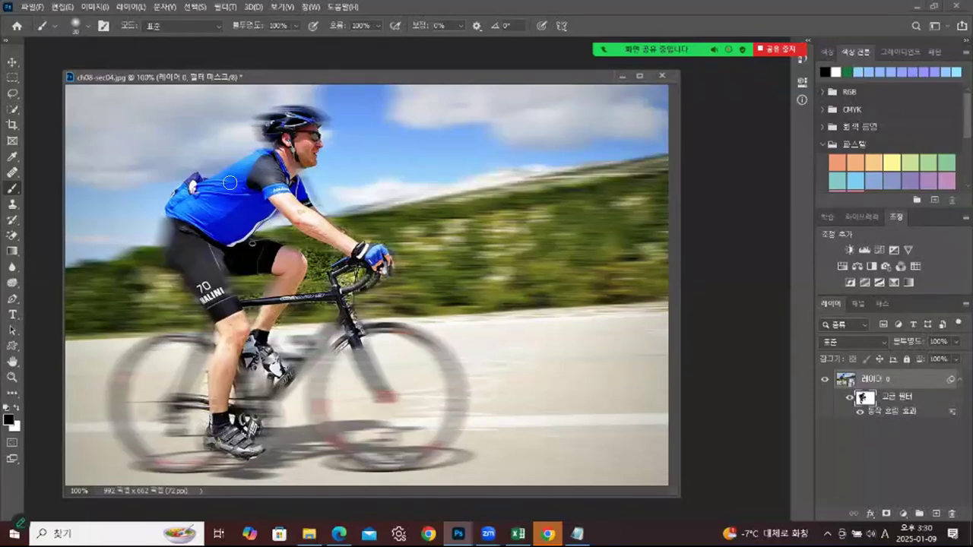
left_click_drag(361, 346, 386, 396)
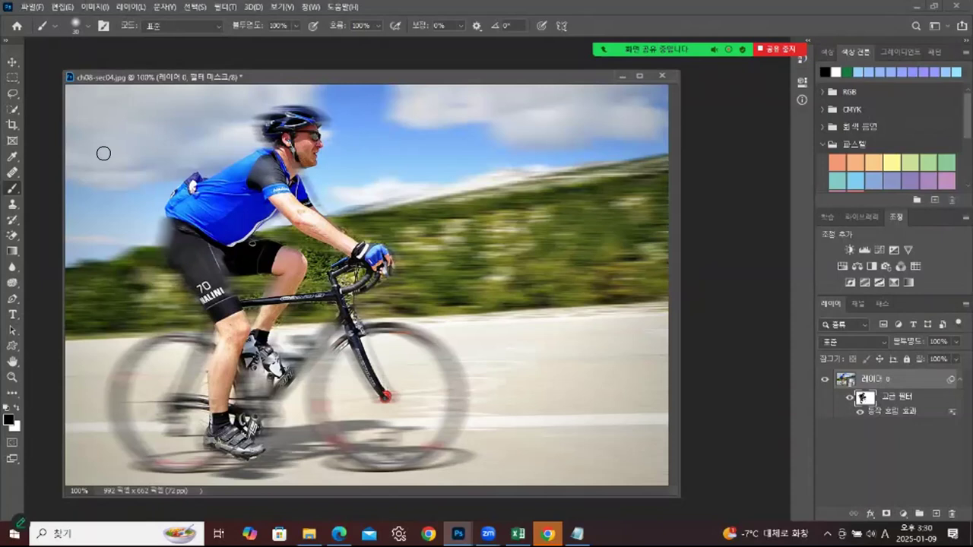
Step: Start saving a copy of the cyclist photo in JPEG format in the 실습 folder
left_click(32, 7)
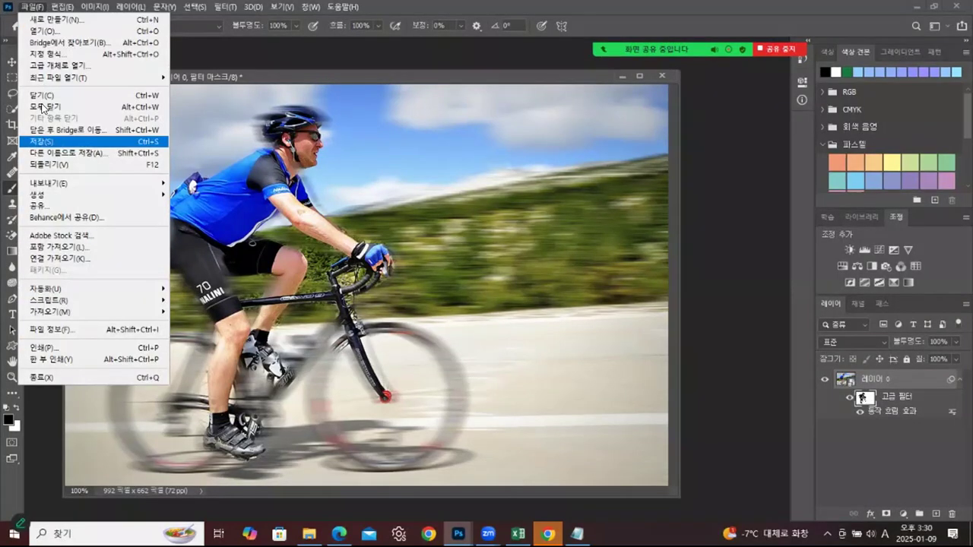
key("Escape")
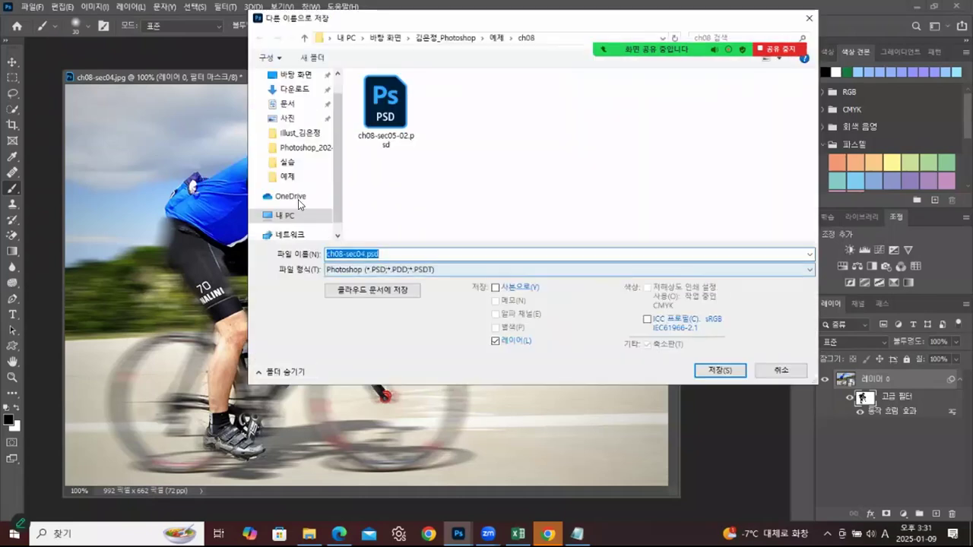
left_click(358, 270)
left_click(365, 363)
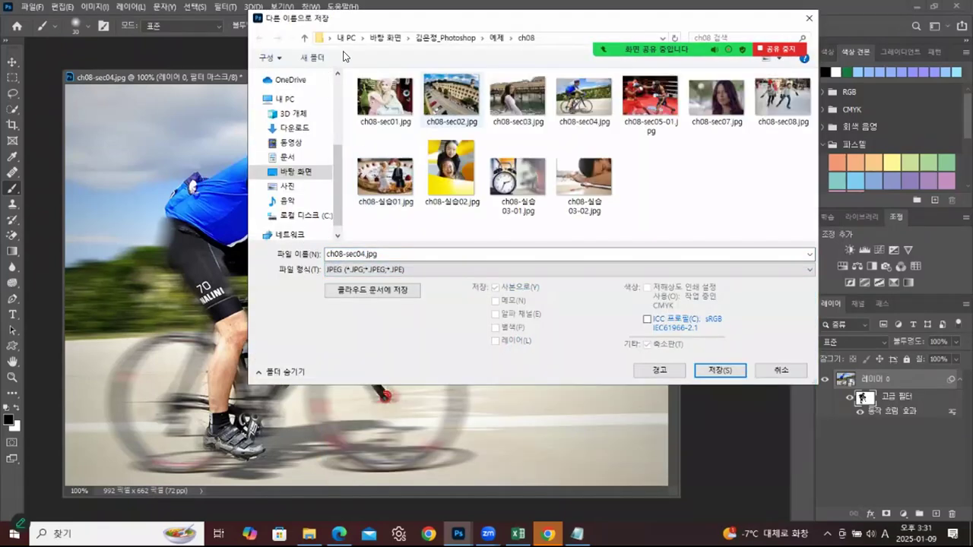
left_click(446, 37)
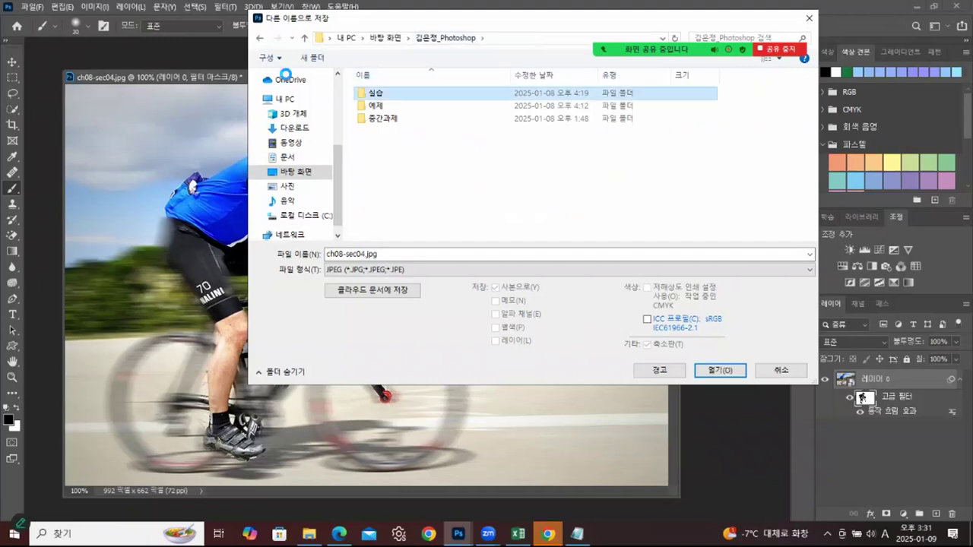
double_click(377, 93)
scroll(615, 180, "down", 6)
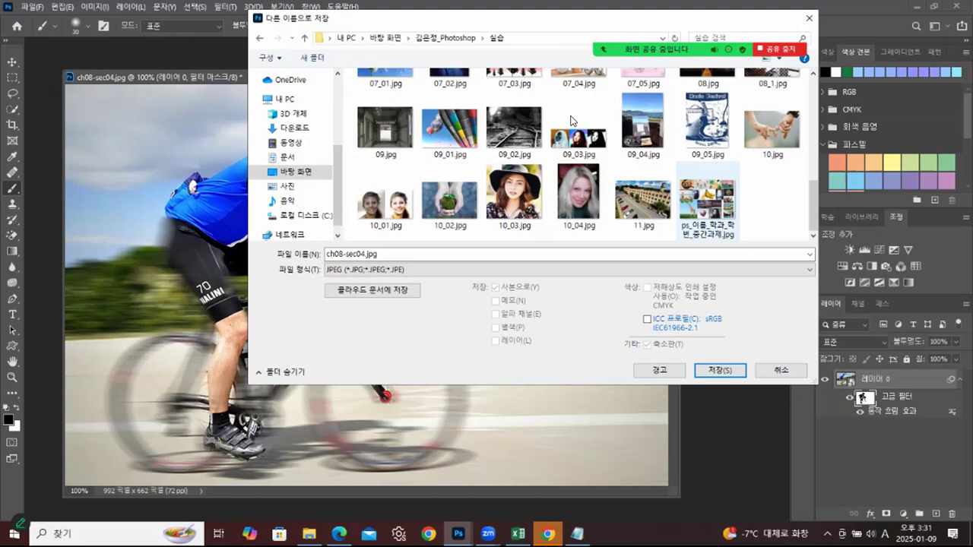
Step: Try to save the copy as 11.jpg and decline replacing the existing file
left_click(766, 138)
left_click(333, 254)
left_click(331, 254)
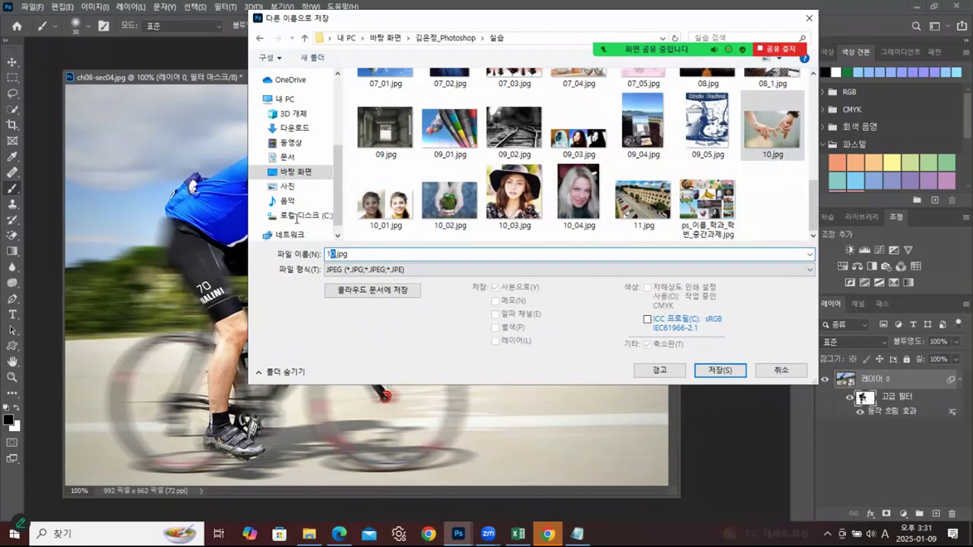
type("1")
left_click(720, 370)
left_click(556, 268)
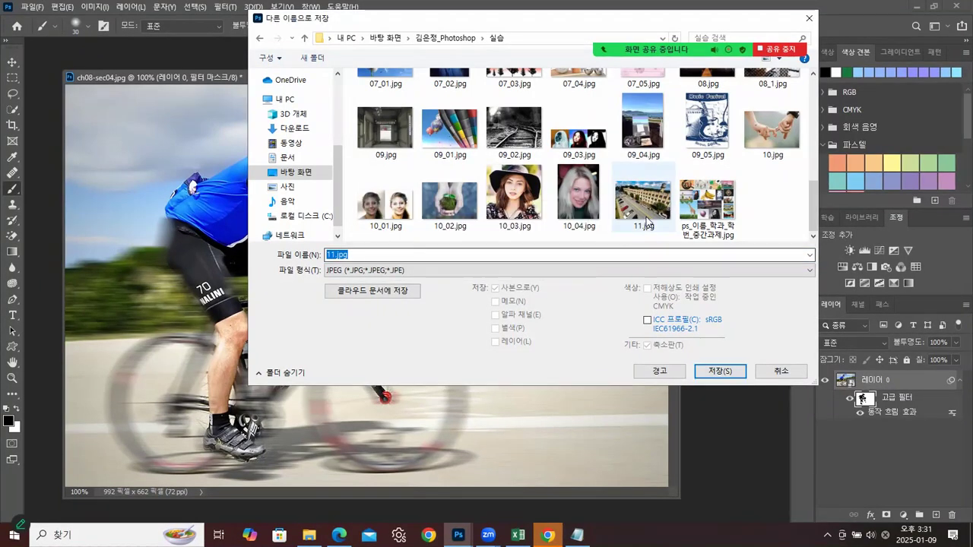
Step: Save the JPEG copy as 11_0.jpg and close ch08-sec04.jpg without saving its changes
left_click(336, 255)
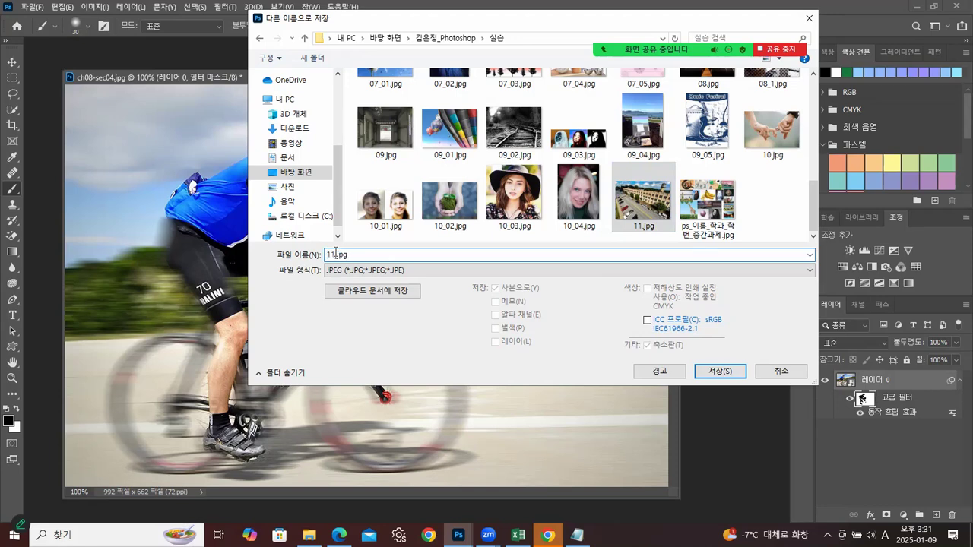
type("_0")
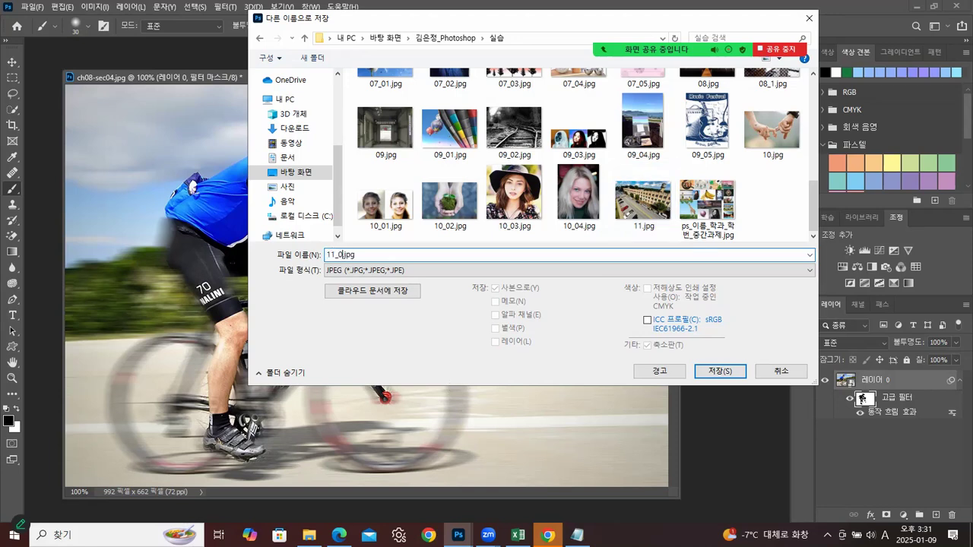
left_click(712, 376)
left_click(689, 304)
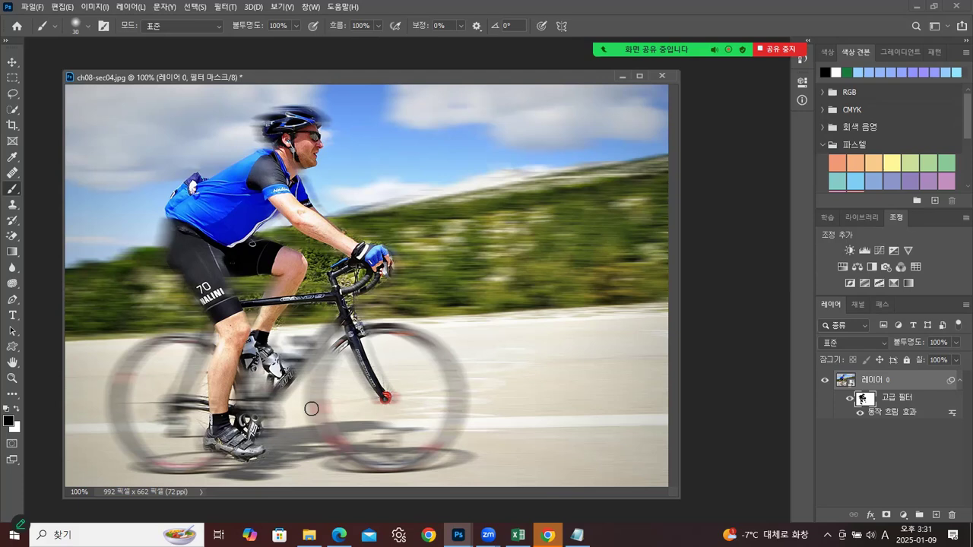
left_click(662, 76)
left_click(506, 201)
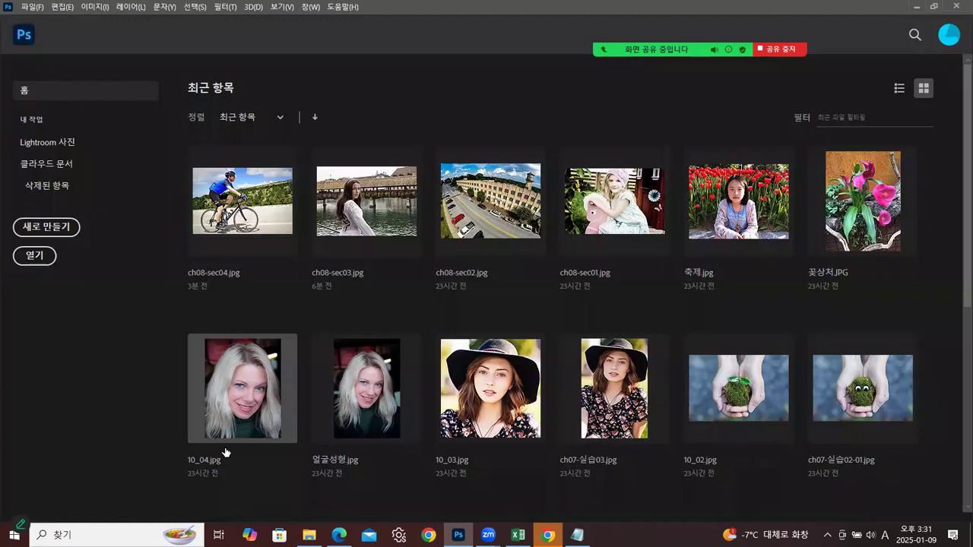
Step: Open ch08-sec05-01.jpg from the ch08 folder in Photoshop and place it in a floating document window
left_click(309, 536)
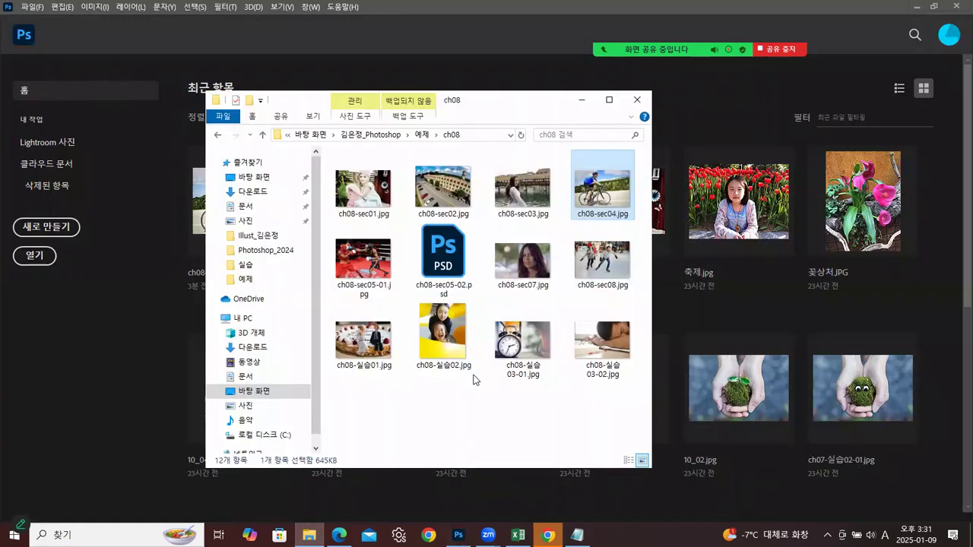
left_click(372, 281)
left_click_drag(362, 270, 76, 360)
left_click_drag(122, 44, 278, 98)
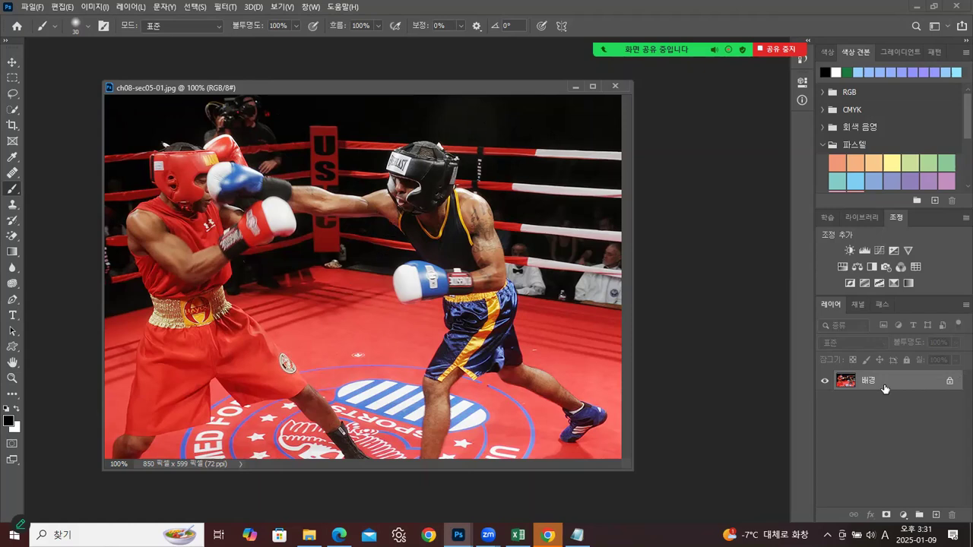
Step: Duplicate the background layer and copy a lassoed area around the punching blue glove onto another new layer
key("ctrl+j")
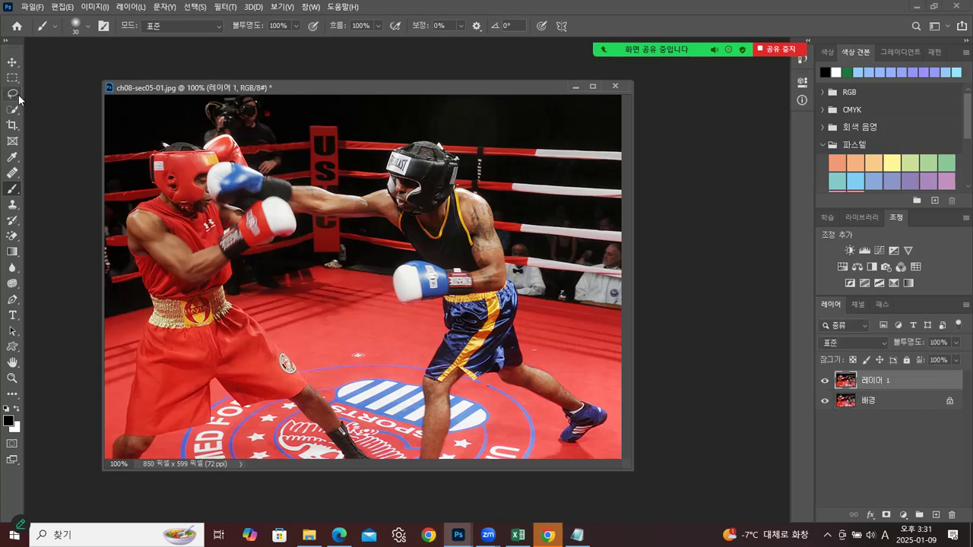
mouse_move(270, 211)
left_mouse_down()
mouse_move(226, 219)
mouse_move(192, 186)
mouse_move(208, 156)
mouse_move(264, 156)
mouse_move(309, 175)
mouse_move(319, 213)
left_mouse_up()
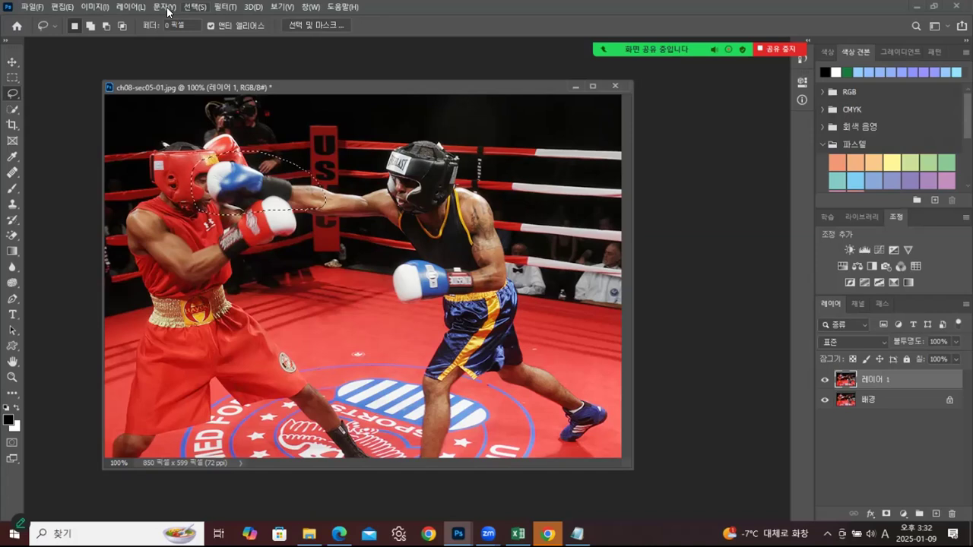
key("ctrl+j")
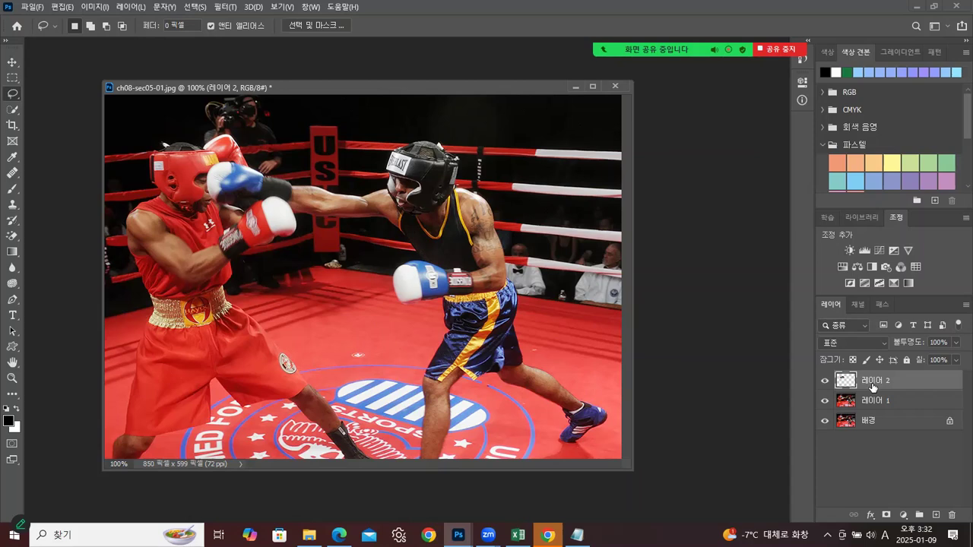
Step: Apply Motion Blur to the copied glove layer with an angle of -10° and a distance of 49 pixels
left_click(225, 7)
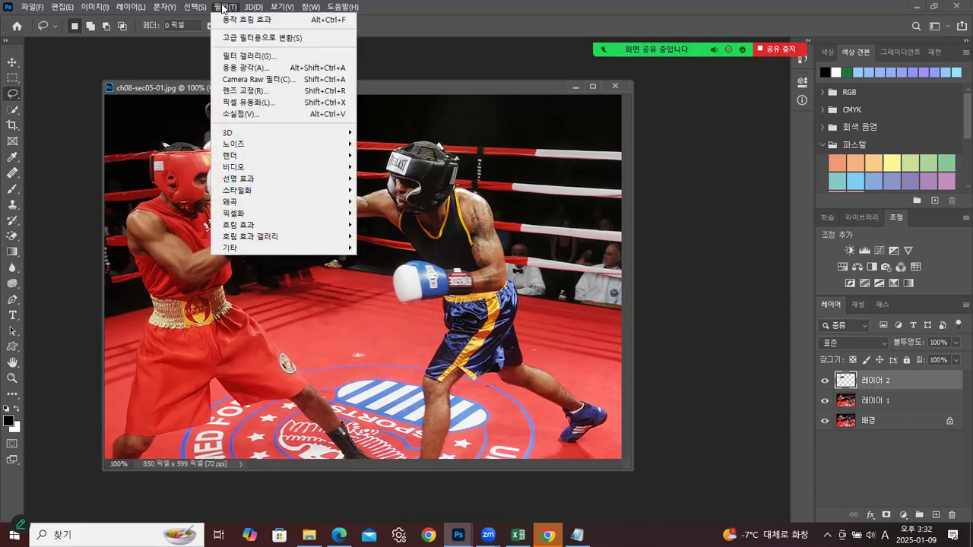
mouse_move(259, 178)
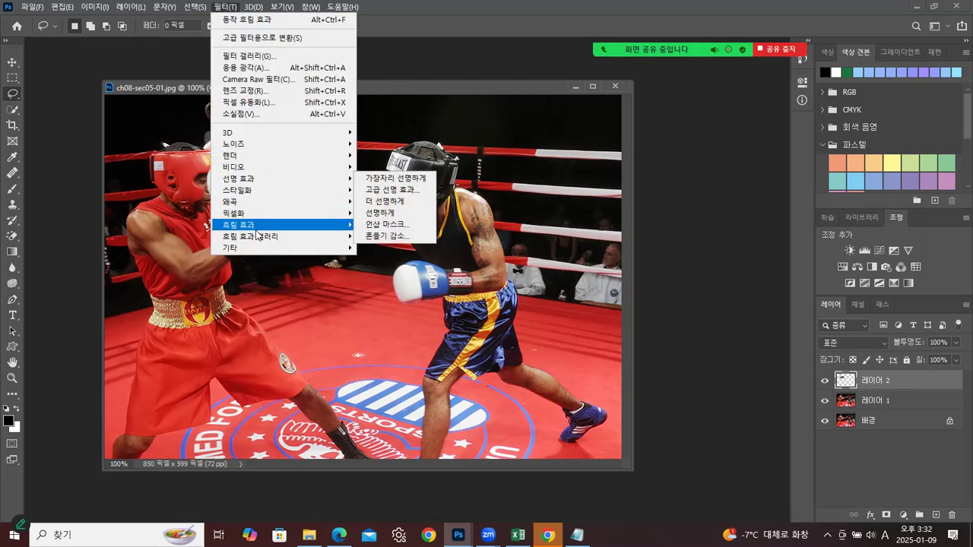
mouse_move(258, 226)
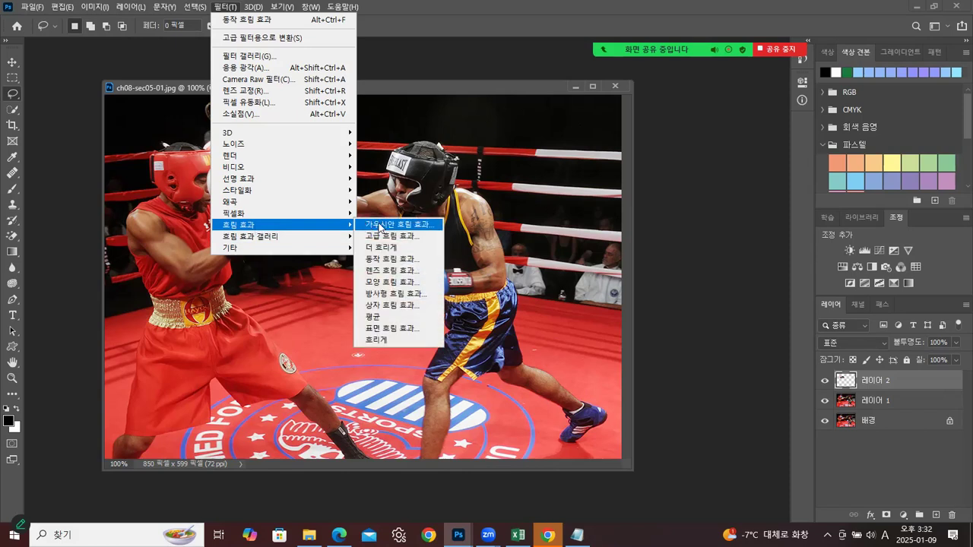
left_click(385, 260)
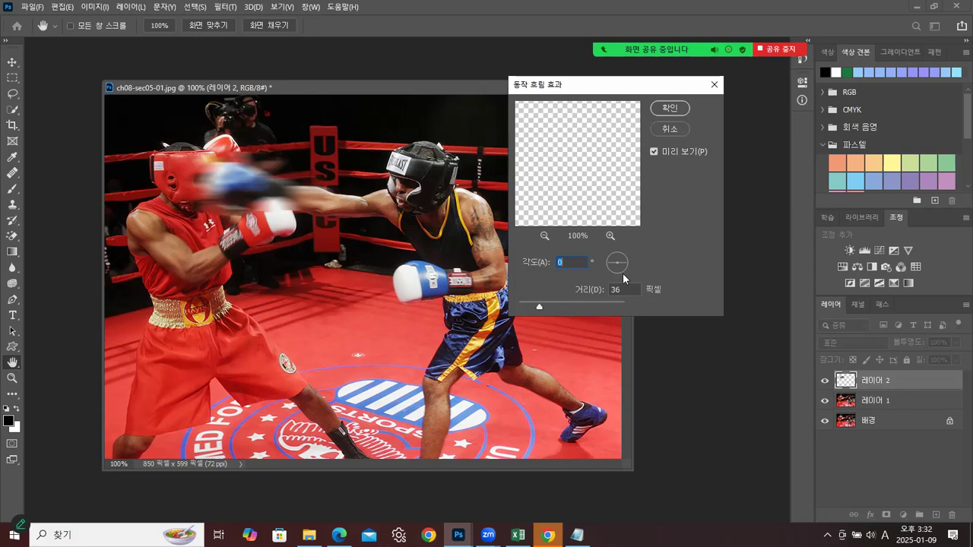
left_click(608, 265)
left_click(607, 261)
left_click(608, 264)
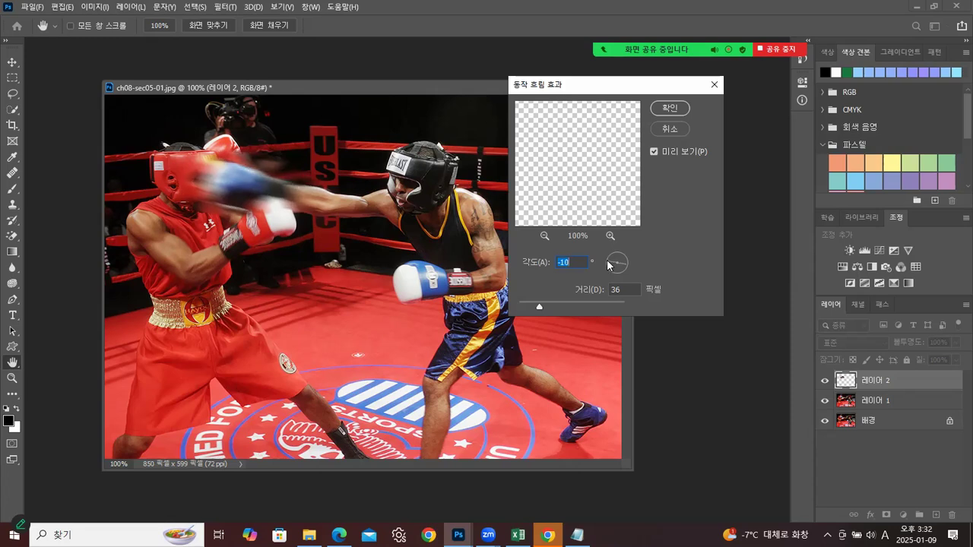
left_click_drag(540, 306, 545, 305)
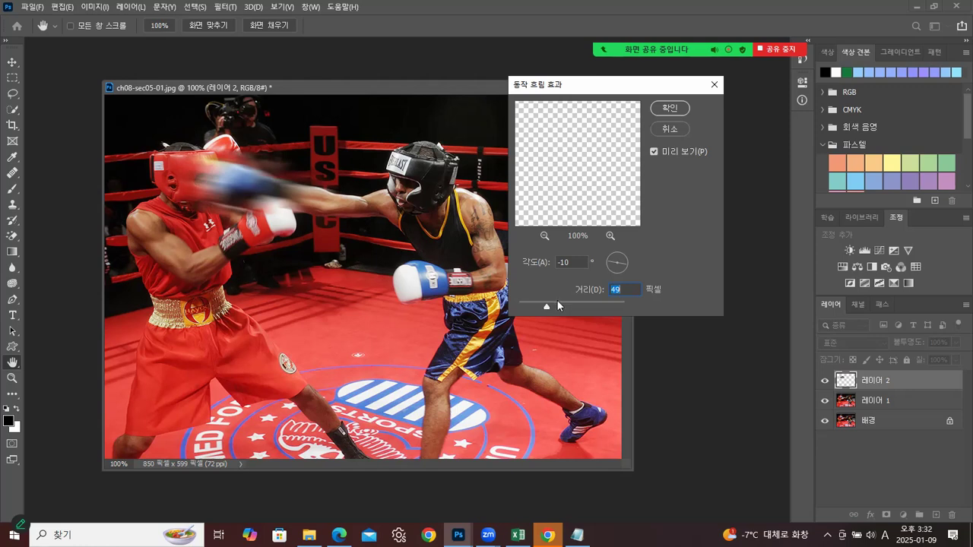
left_click(668, 109)
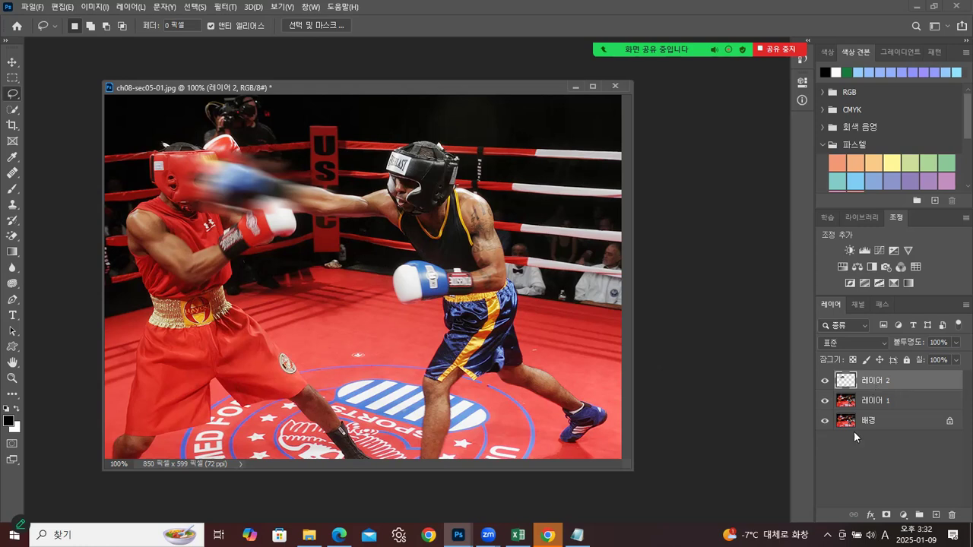
Step: Add a layer mask to the blurred glove layer and brush black over the blur spilling onto the opponent around the glove
left_click(886, 515)
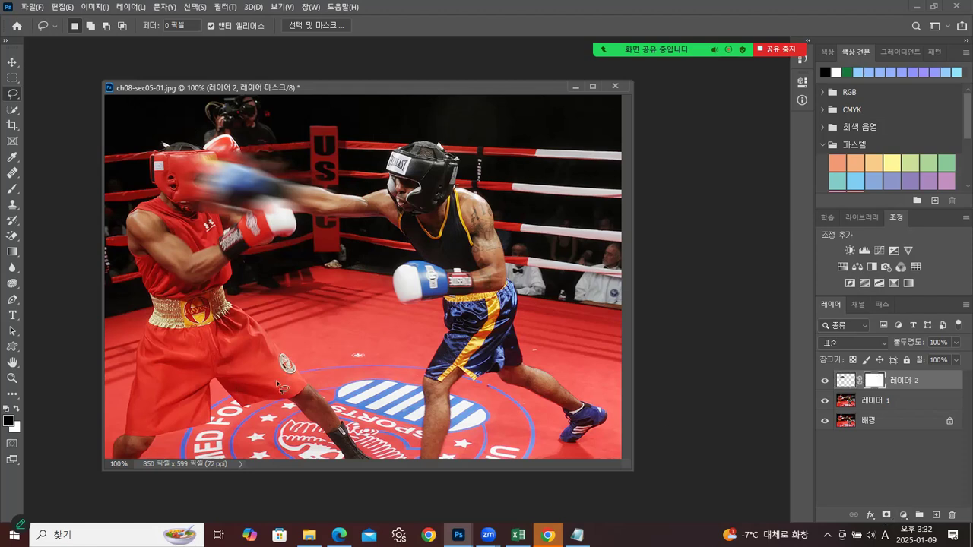
left_click(12, 188)
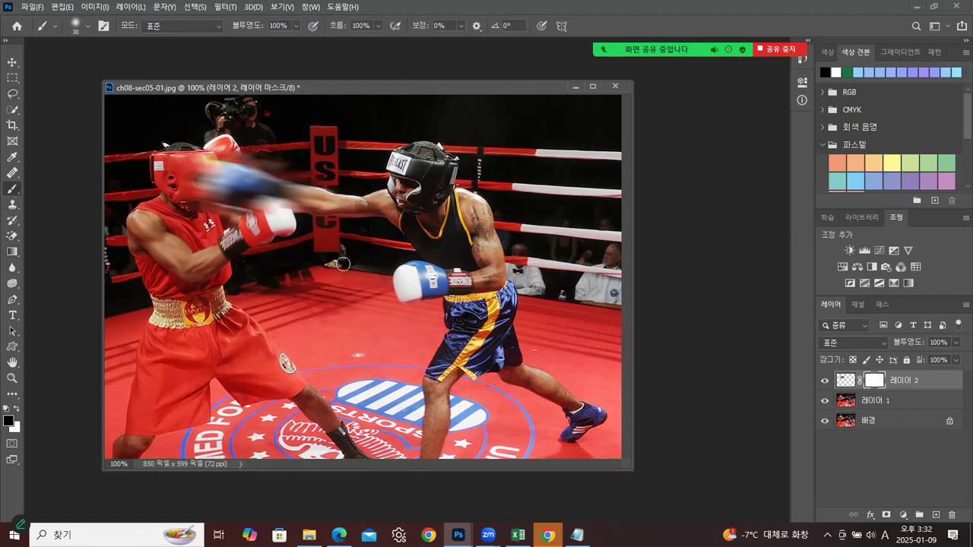
mouse_move(221, 226)
left_mouse_down()
mouse_move(204, 219)
mouse_move(229, 229)
mouse_move(165, 216)
left_mouse_up()
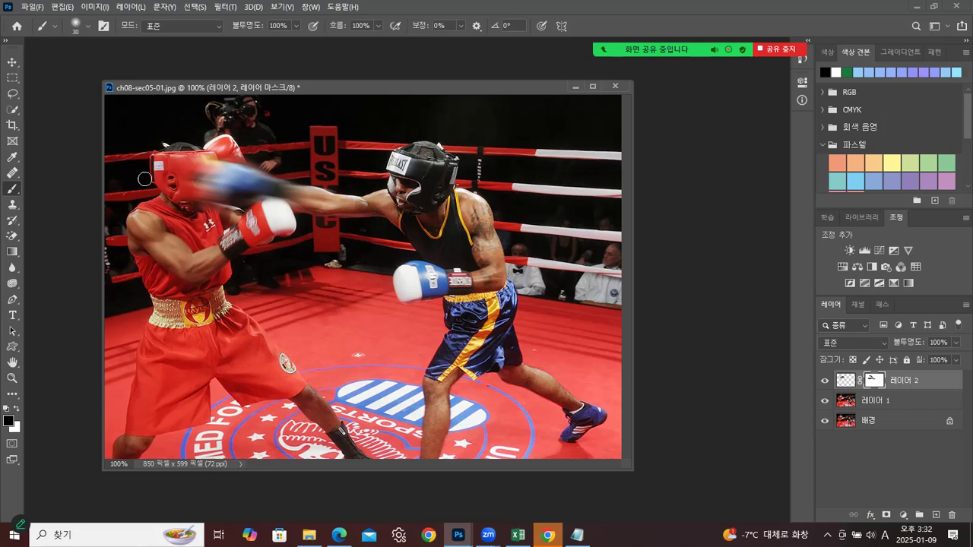
Step: Delete the duplicate background layer between the masked glove layer and the original background
left_click(10, 60)
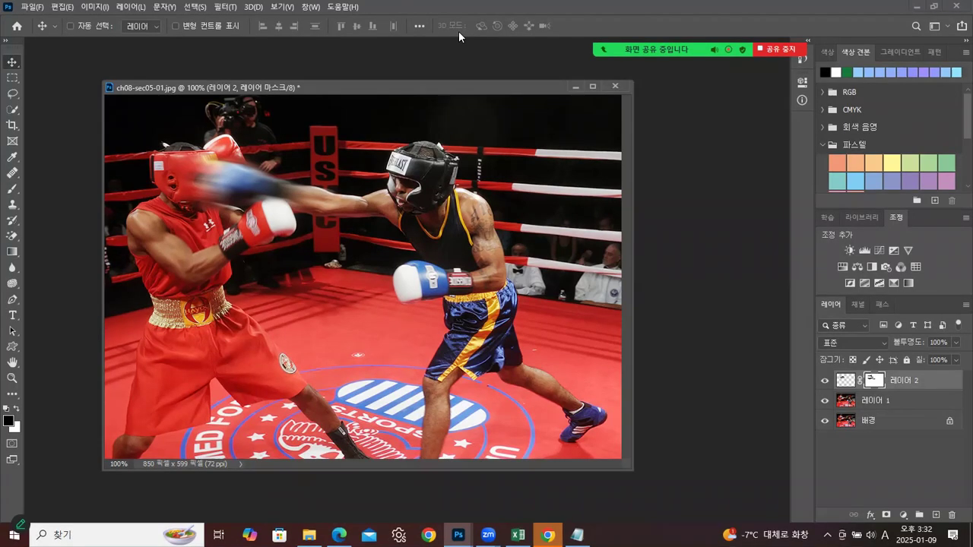
left_click(923, 405)
left_click_drag(923, 405, 952, 515)
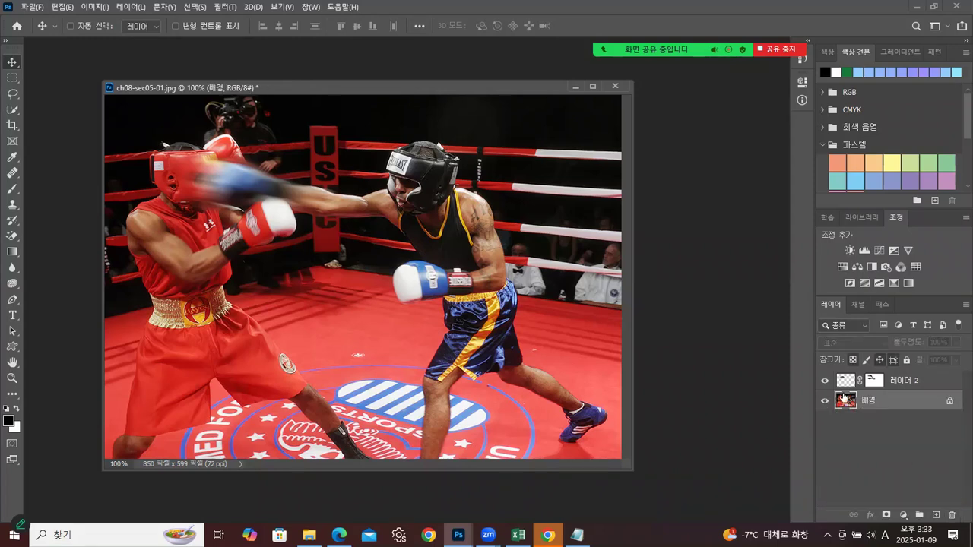
Step: Start saving the boxing image under another name in JPEG format in the 실습 folder
left_click(30, 7)
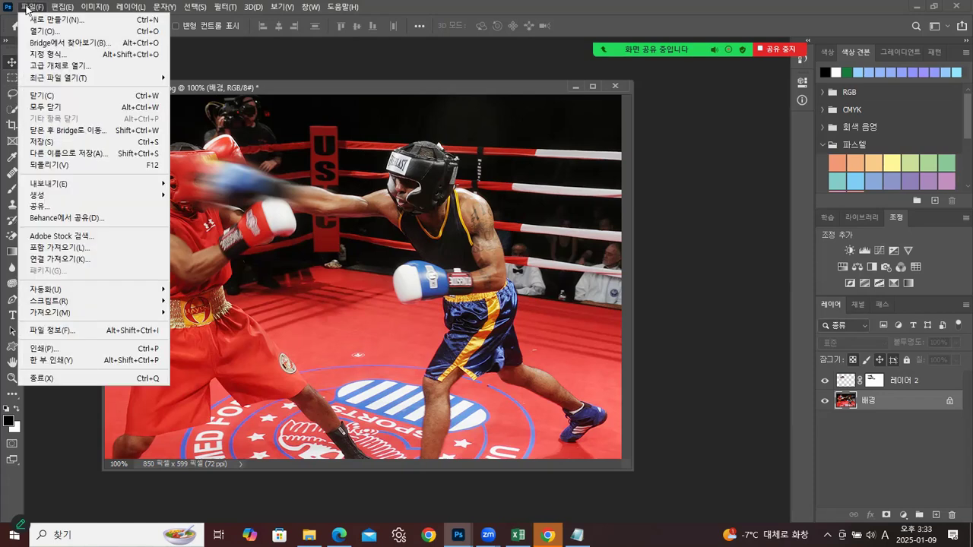
left_click(70, 152)
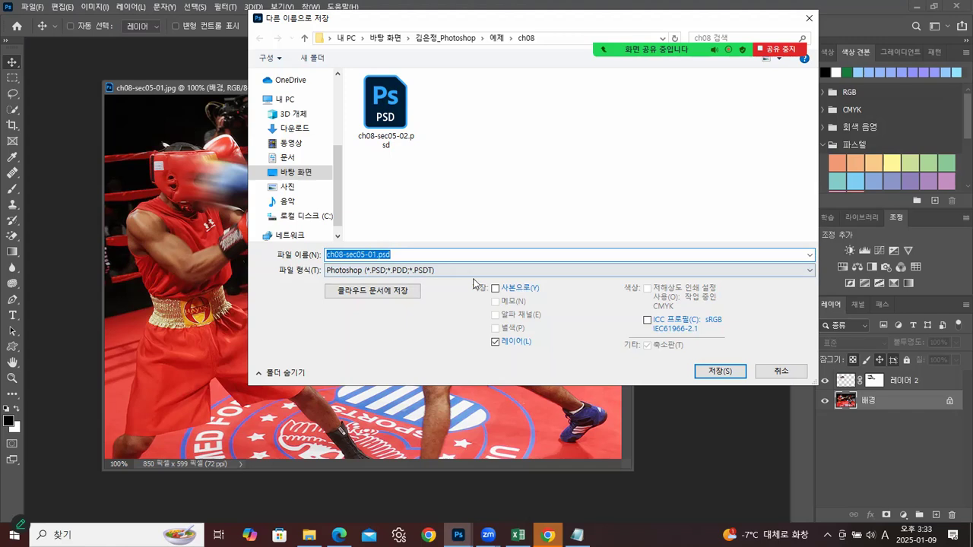
left_click(401, 270)
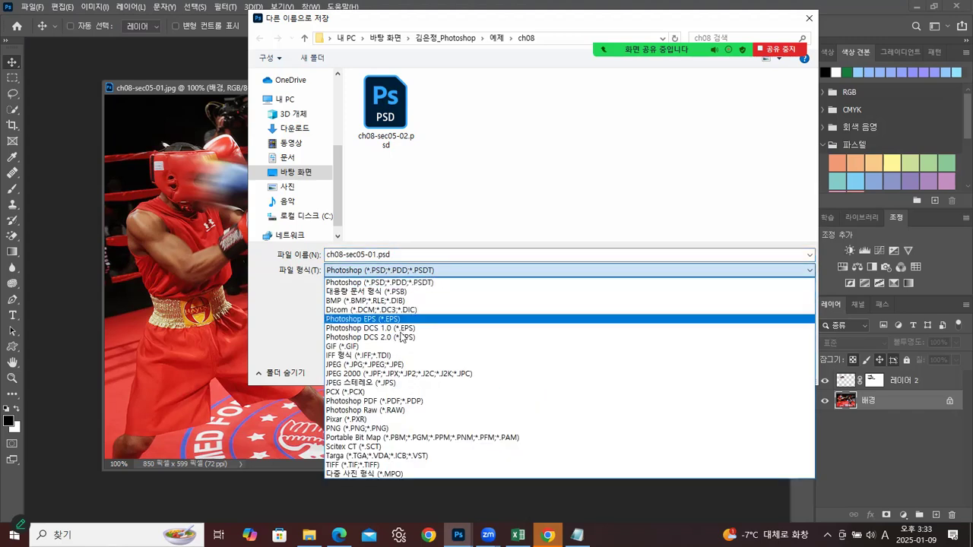
left_click(389, 365)
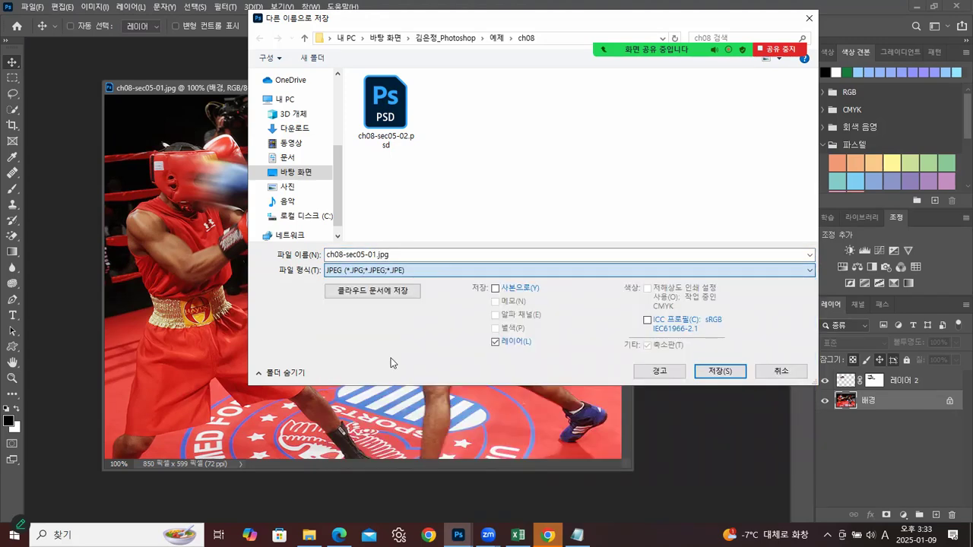
left_click(469, 39)
double_click(380, 96)
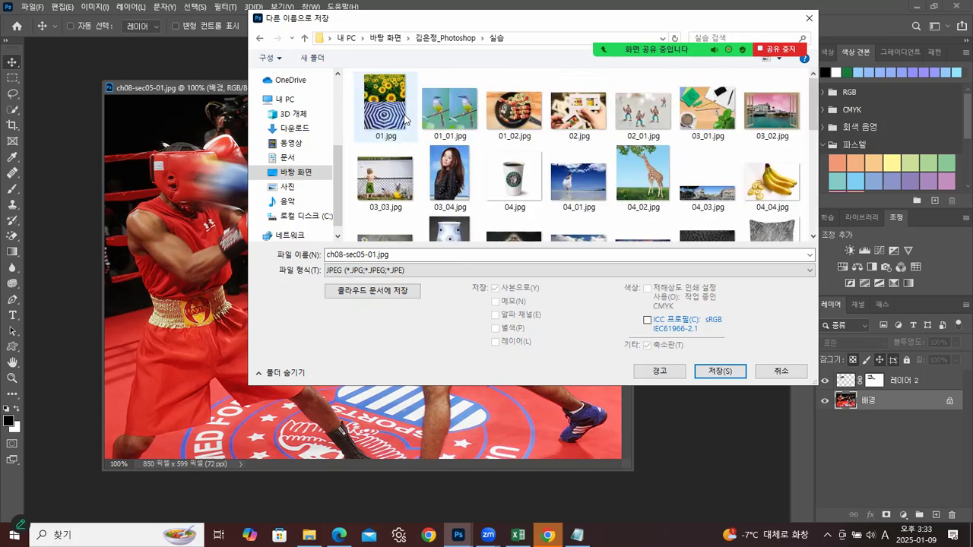
Step: Save the JPEG copy as 11_02.jpg and close ch08-sec05-01.jpg without saving its changes
scroll(578, 167, "down", 5)
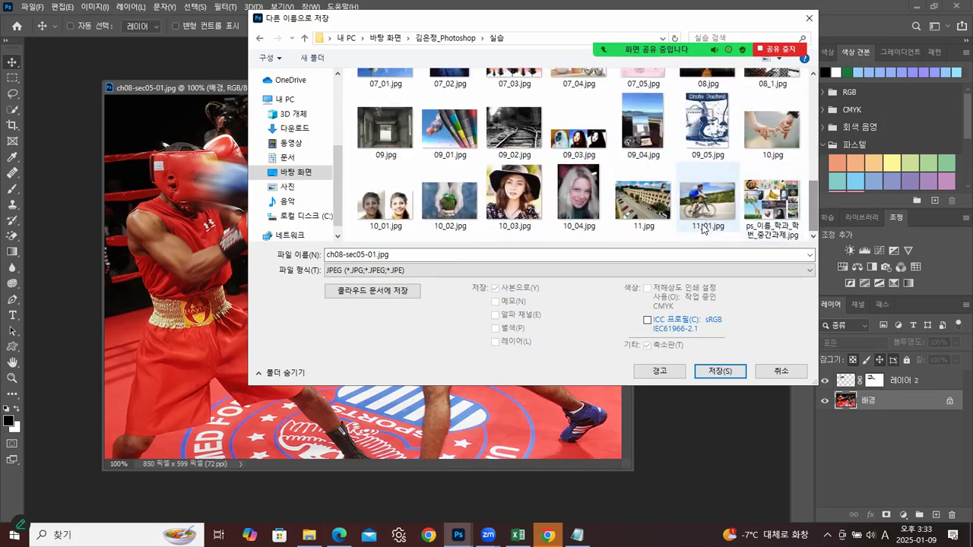
left_click(703, 201)
left_click(342, 254)
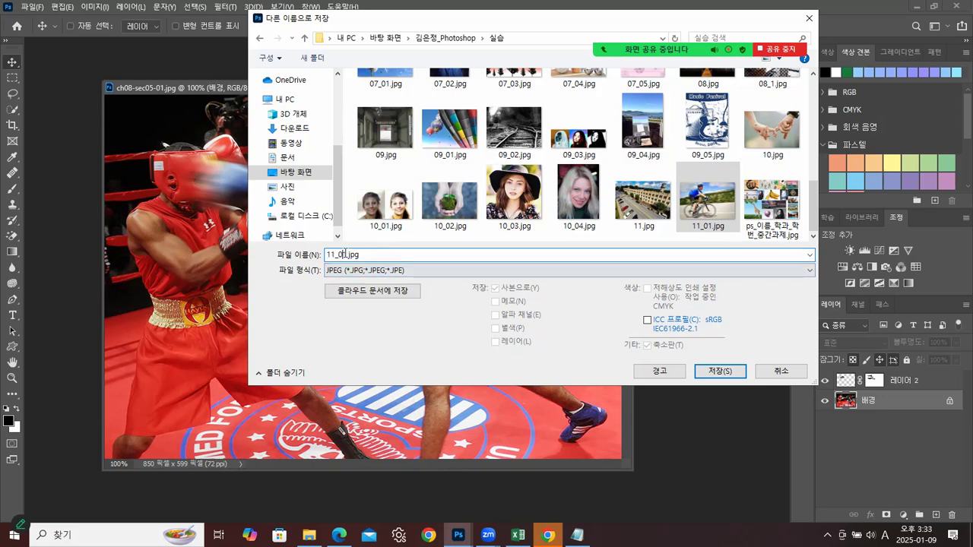
key("BackSpace")
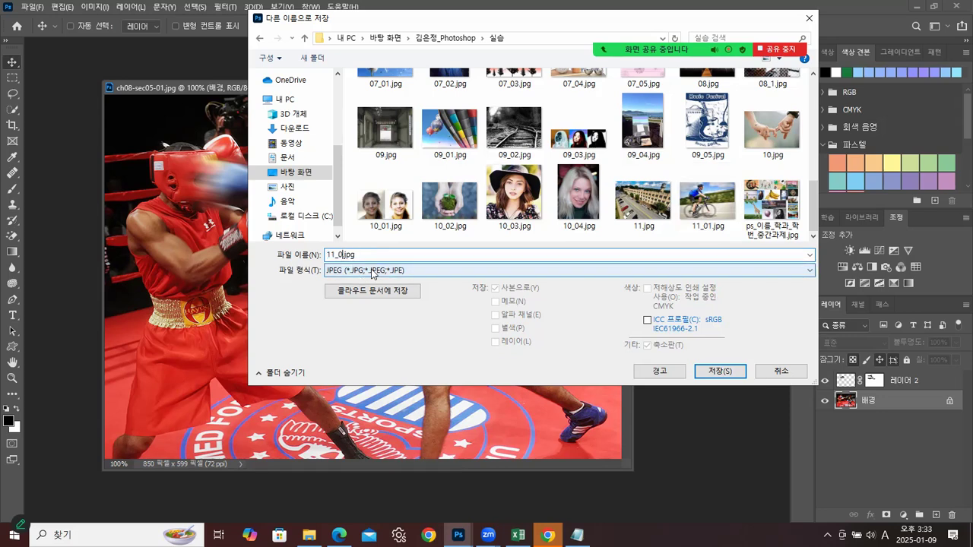
type("2")
left_click(720, 371)
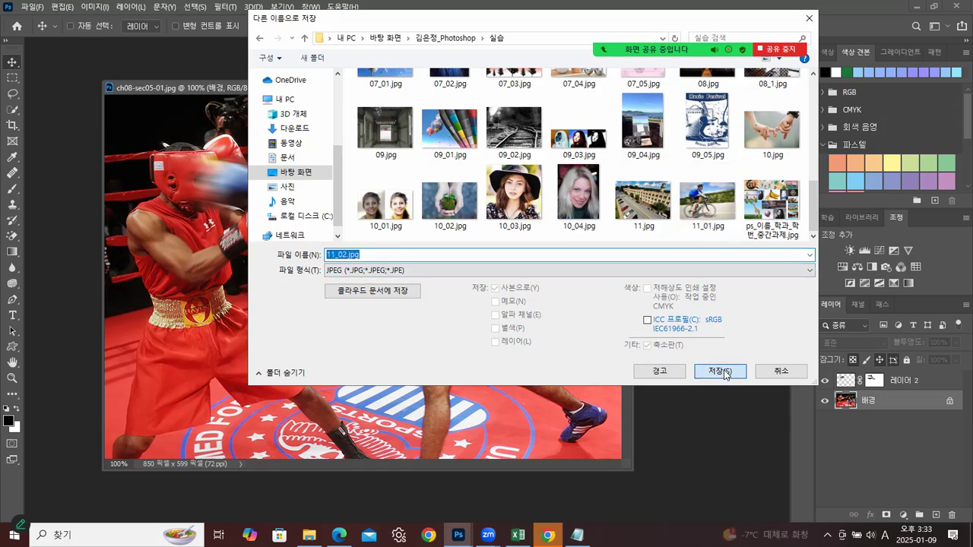
left_click(694, 304)
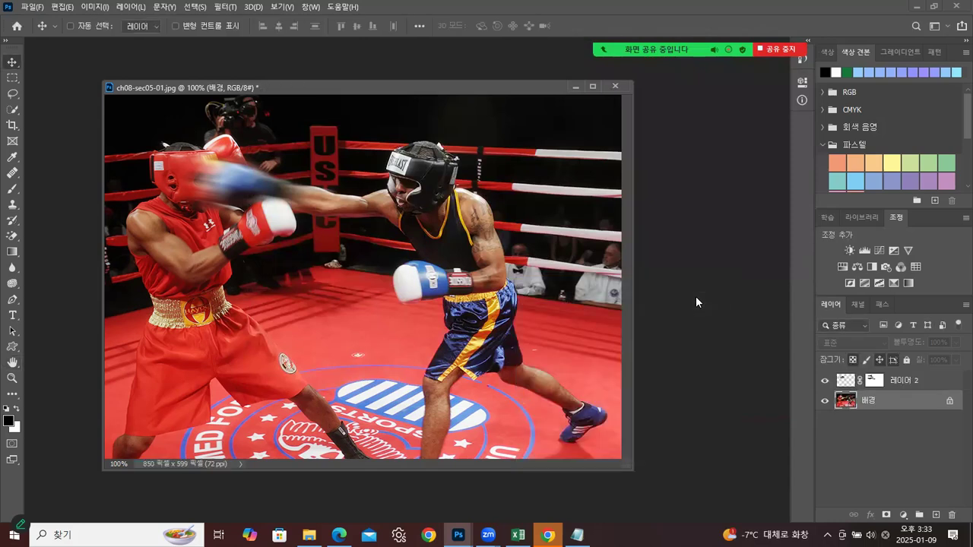
left_click(615, 86)
left_click(498, 203)
Step: Open ch08-sec05-02.psd from the ch08 folder in a floating window and toggle Layer 1's visibility to check its content
left_click(308, 536)
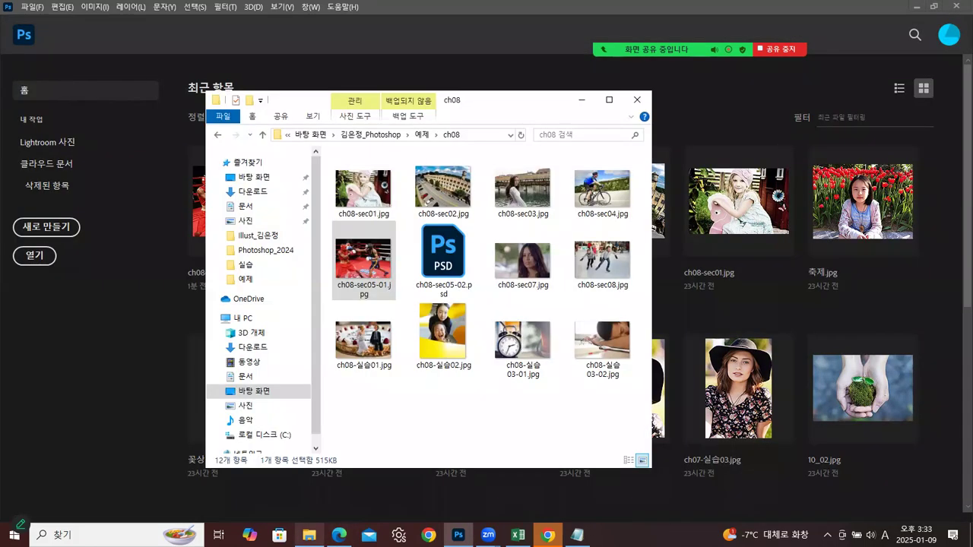
left_click(444, 258)
left_click_drag(443, 259, 99, 371)
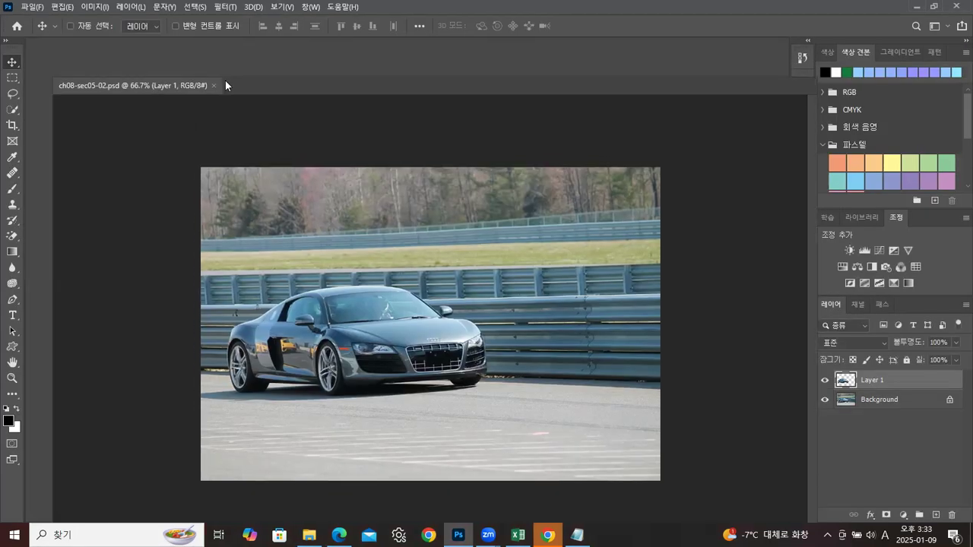
left_click_drag(225, 85, 288, 83)
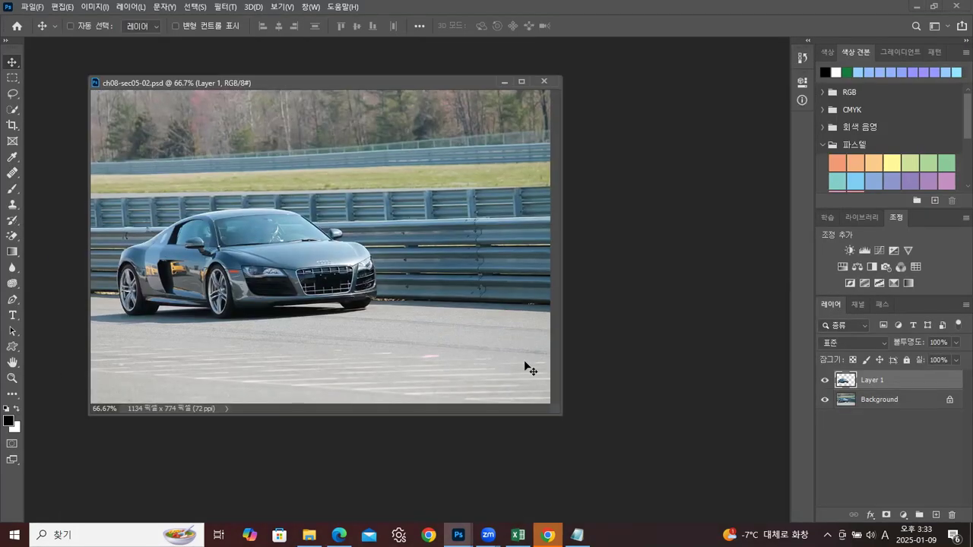
left_click(825, 381)
left_click(825, 381)
Step: Apply Motion Blur to the Background layer with an angle of 3° and a distance of 141 pixels, and hide Layer 1 to inspect it
left_click(875, 408)
left_click(875, 409)
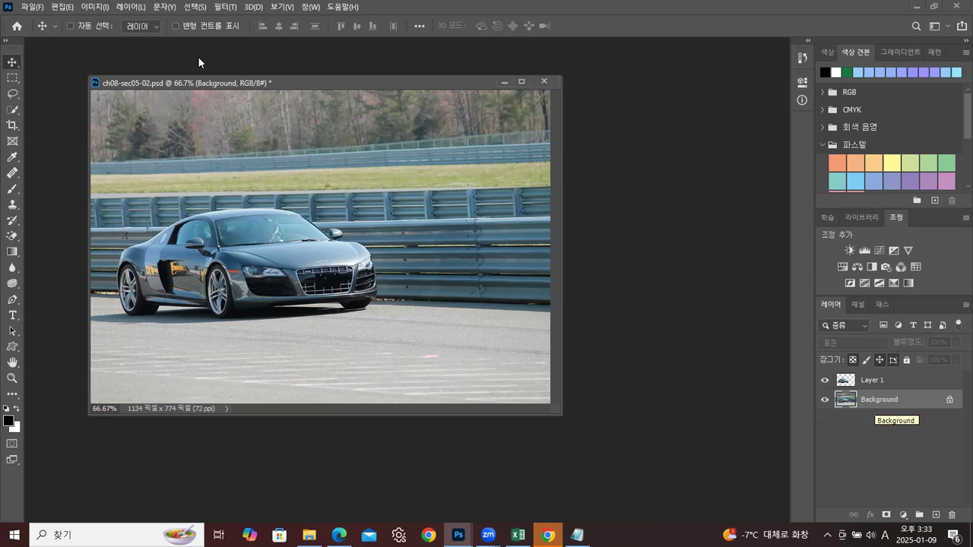
left_click(220, 7)
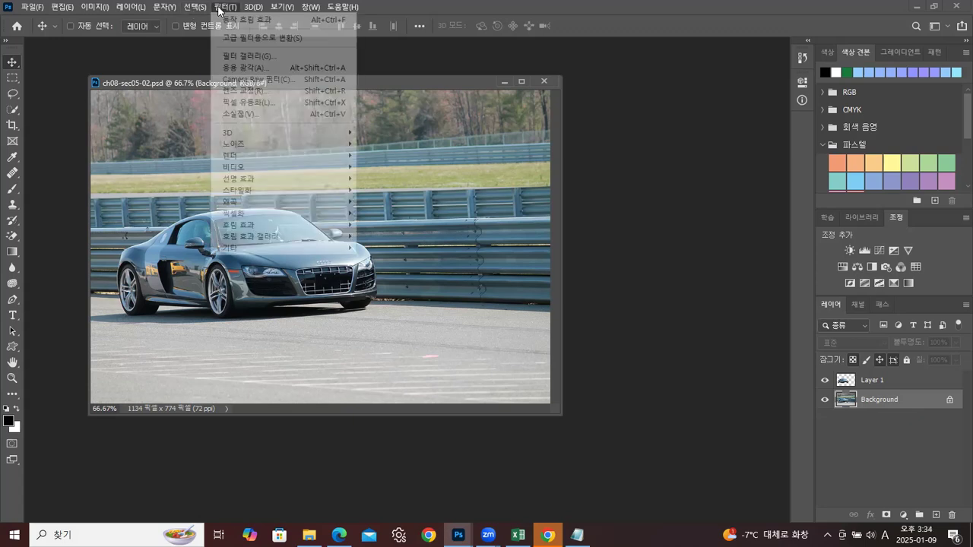
mouse_move(255, 226)
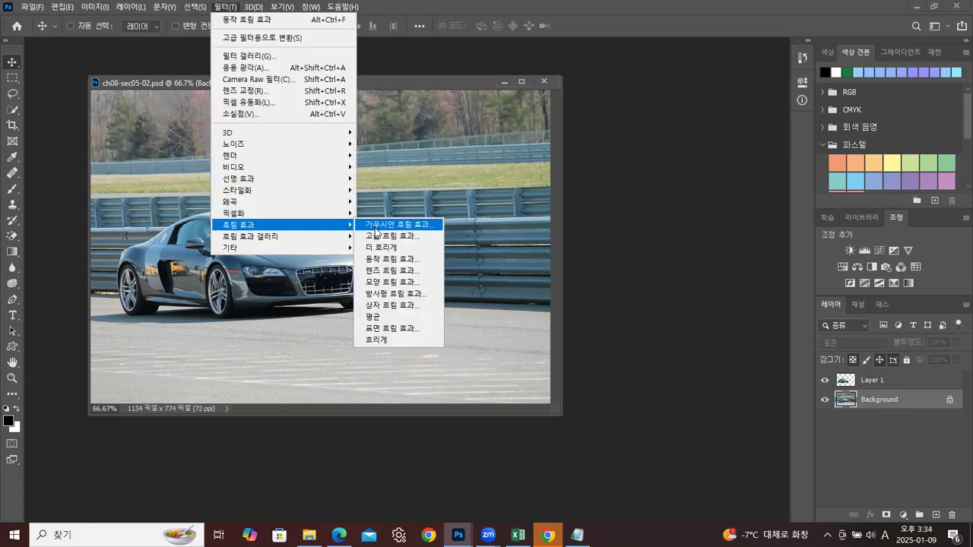
left_click(392, 258)
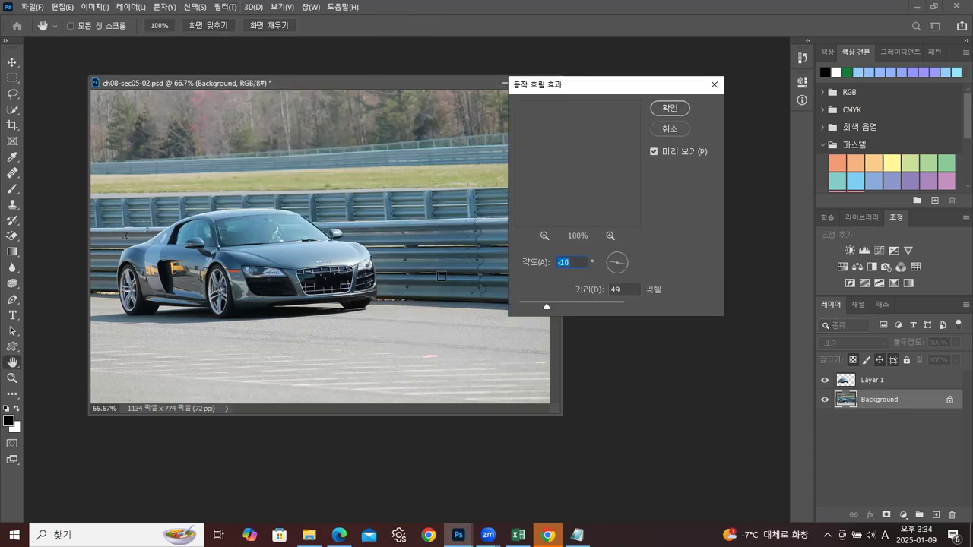
left_click_drag(612, 87, 665, 281)
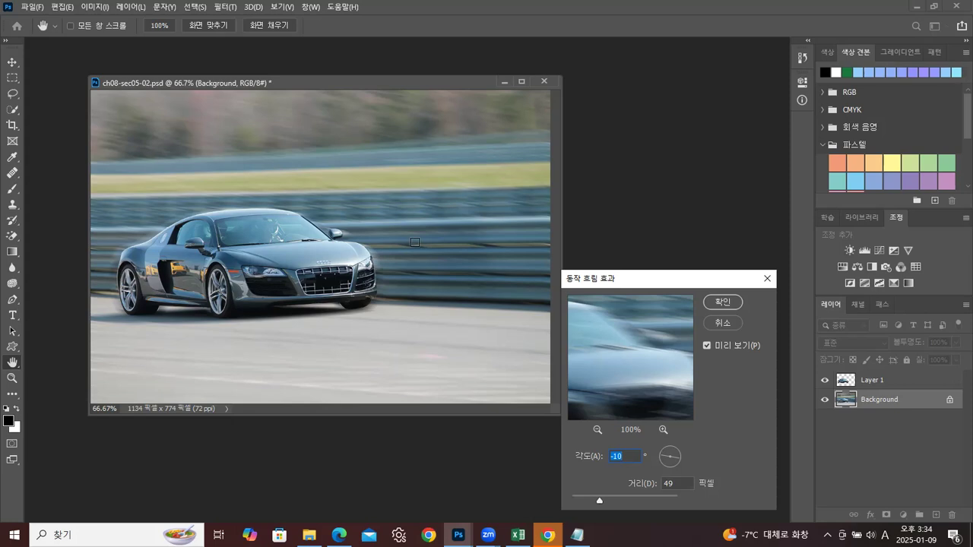
left_click_drag(667, 275, 671, 75)
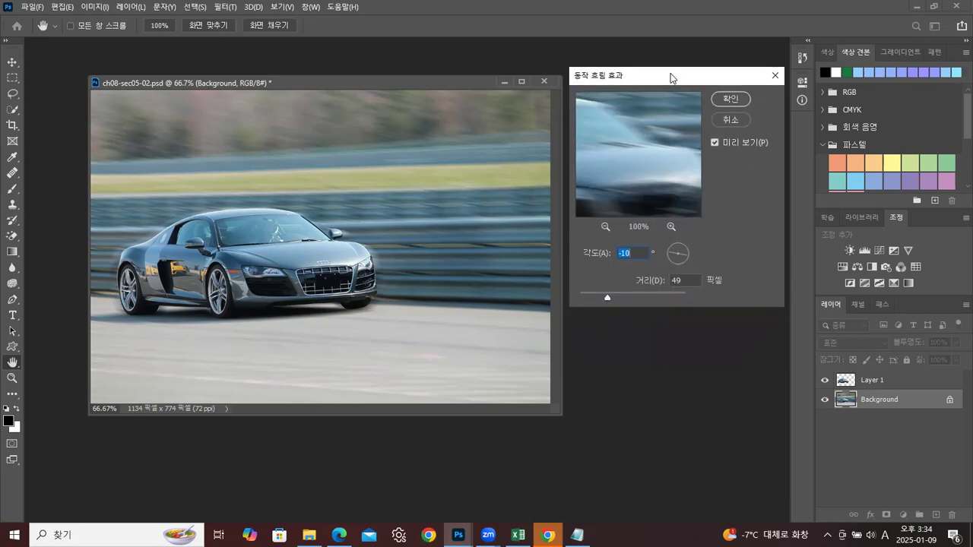
left_click(686, 251)
left_click_drag(686, 249, 688, 257)
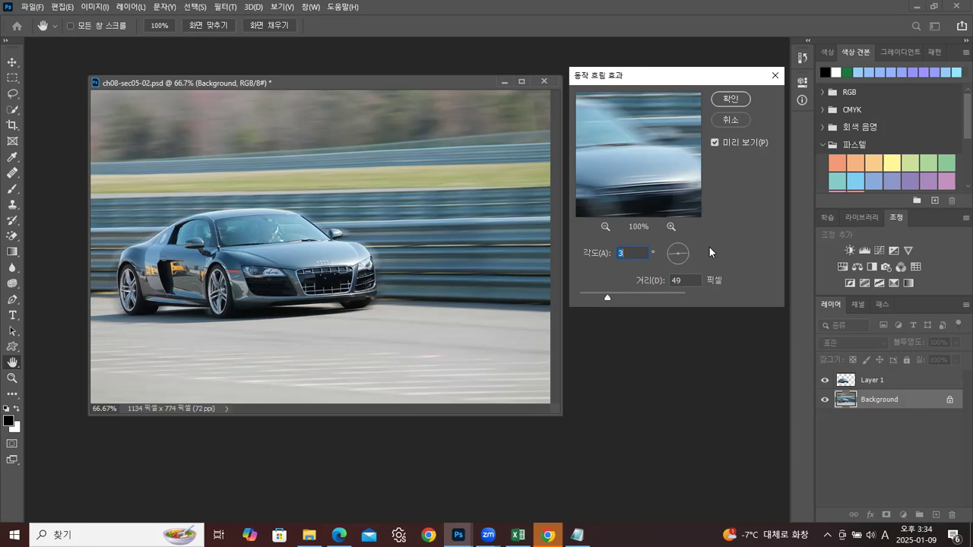
left_click_drag(610, 295, 624, 294)
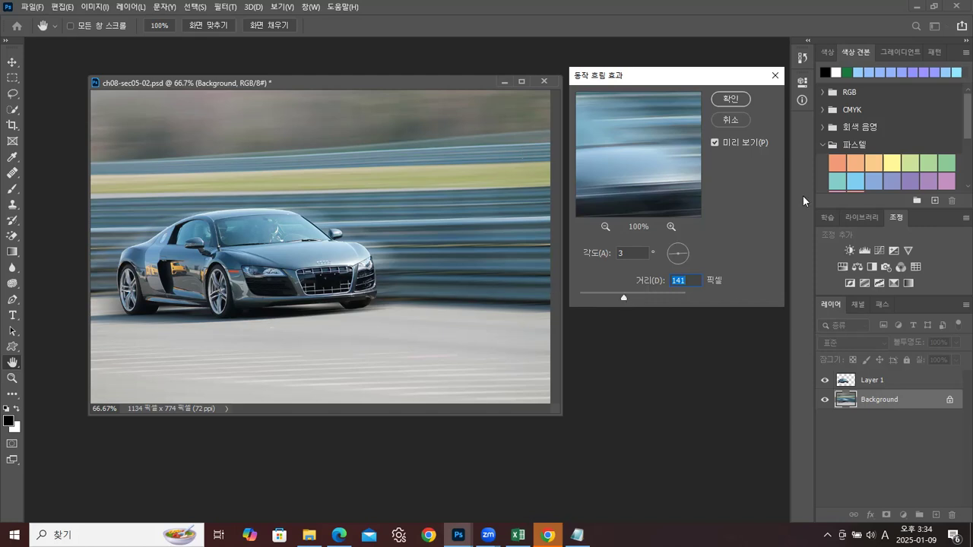
left_click(730, 99)
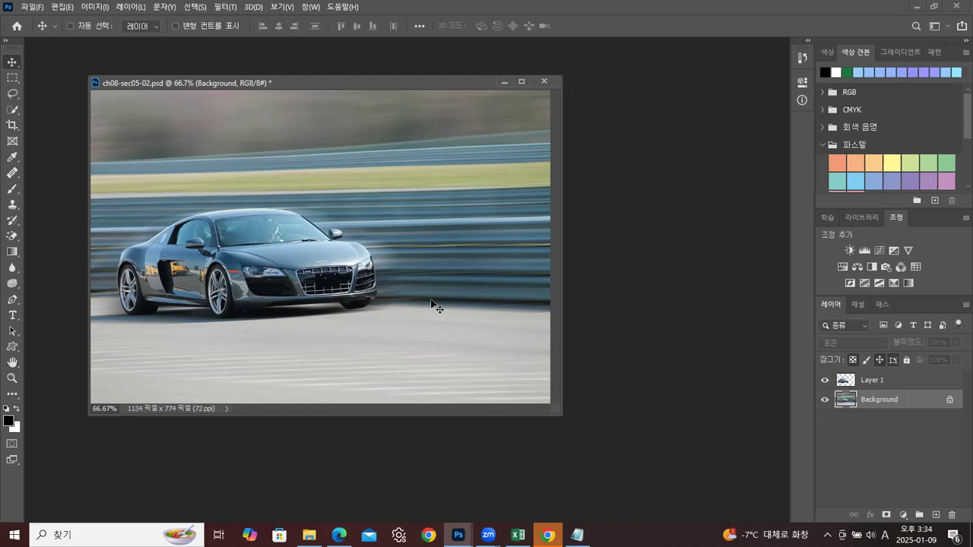
left_click(824, 382)
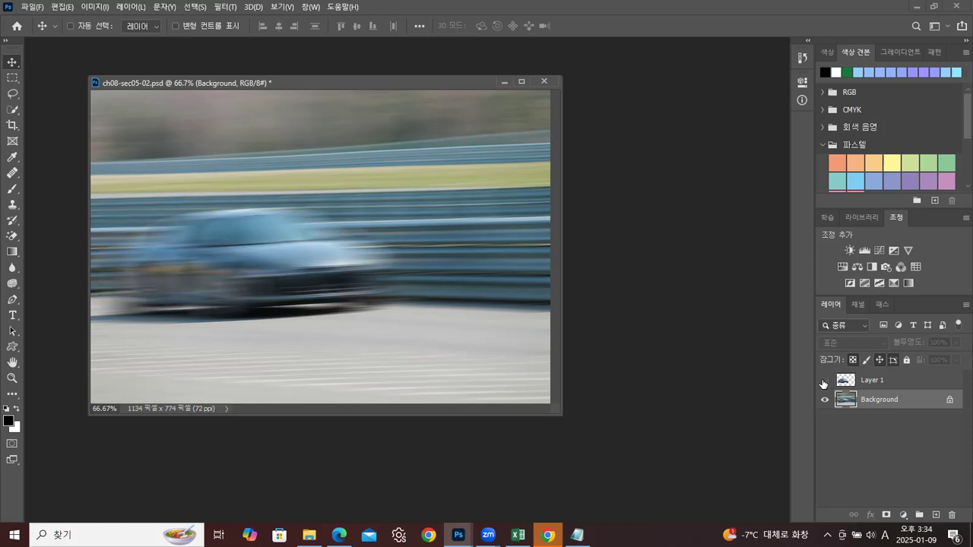
Step: Show and select Layer 1, and draw an elliptical selection fitted around the rim of the car's front wheel
left_click(824, 381)
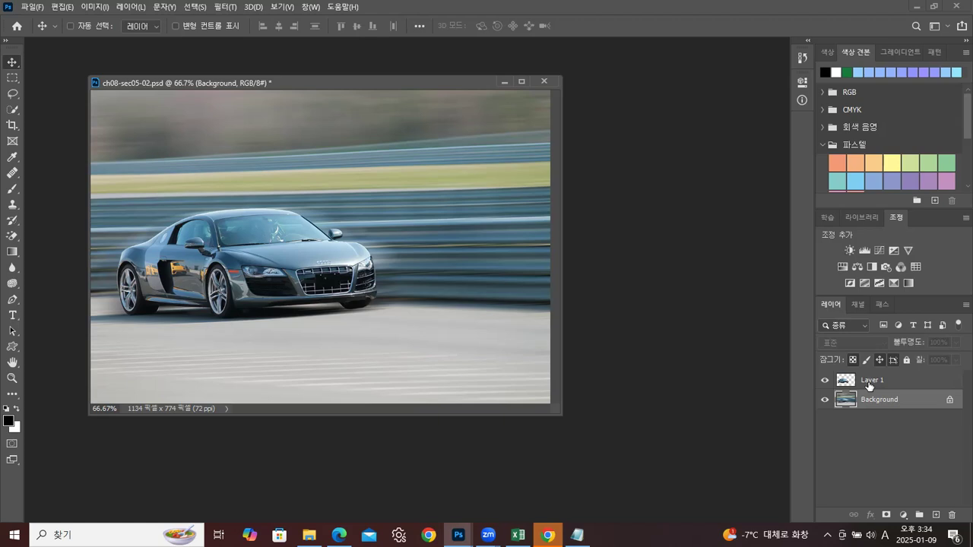
left_click(869, 380)
left_click(13, 378)
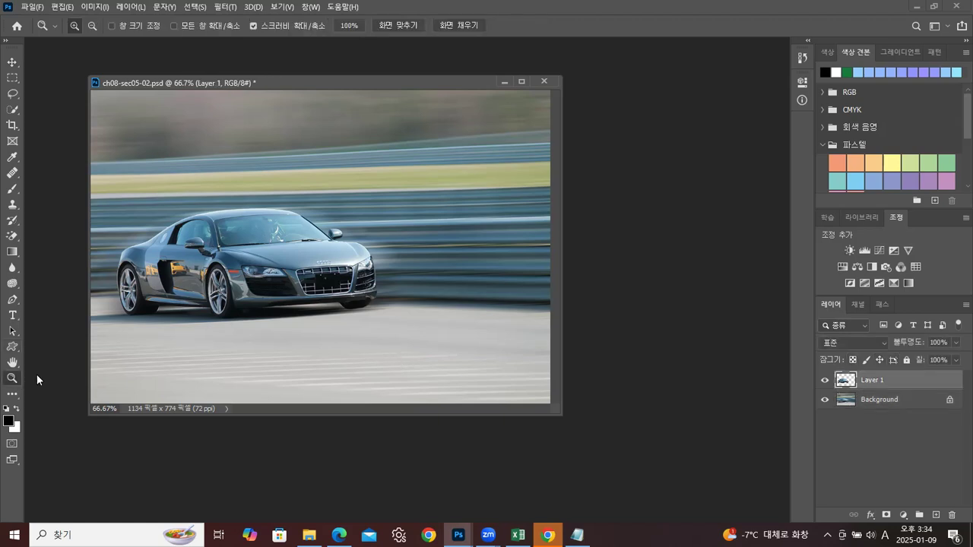
left_click(281, 305)
left_click(247, 306)
left_click(192, 316)
left_click_drag(347, 409, 304, 412)
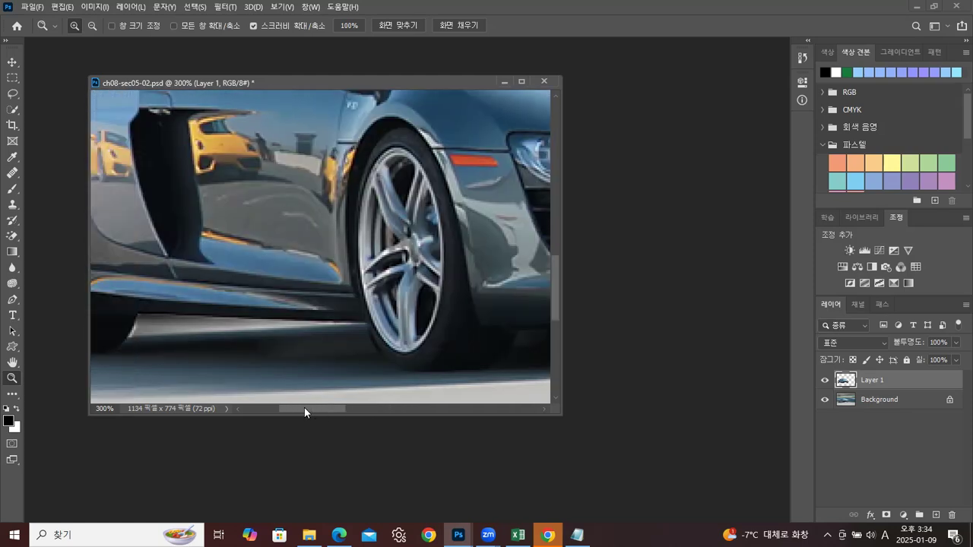
left_click(13, 78)
left_click(38, 89)
left_click_drag(364, 148, 441, 343)
left_click_drag(407, 275, 411, 276)
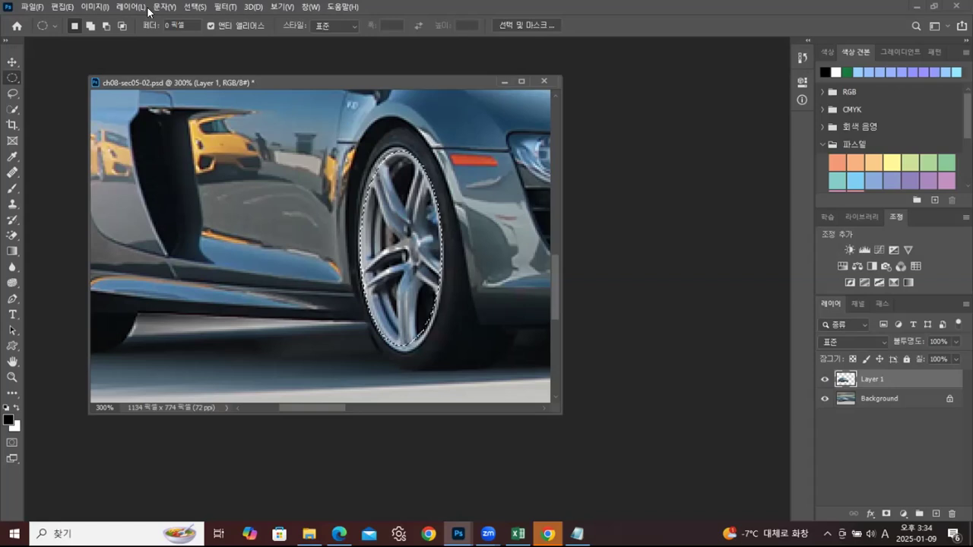
Step: Transform the elliptical selection, rotating it by about -3.11° to match the tilt of the front wheel's rim
left_click(195, 8)
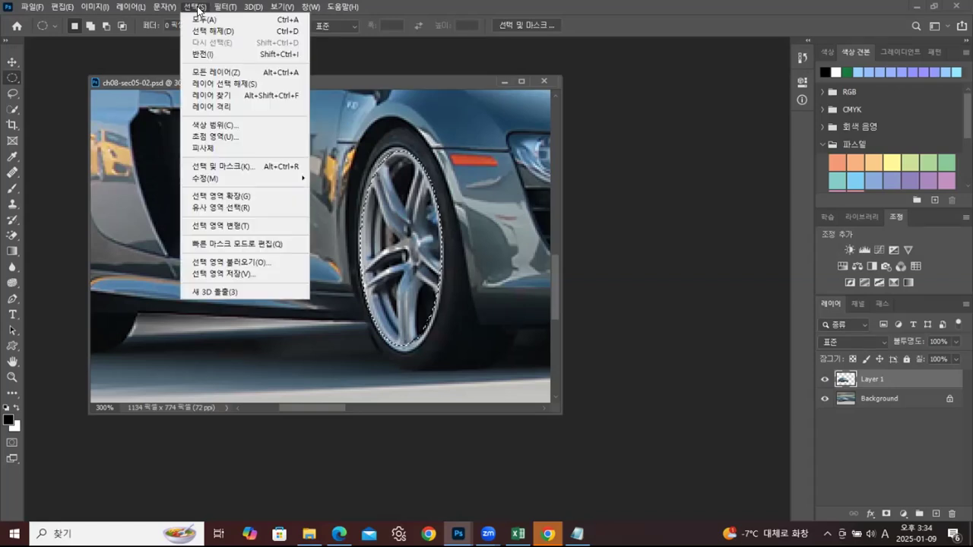
left_click(222, 225)
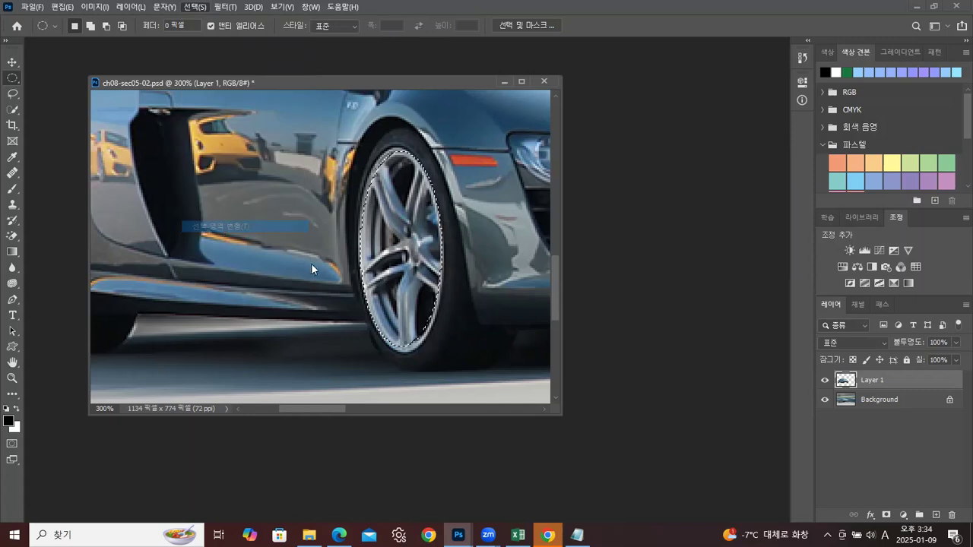
left_click_drag(452, 357, 457, 354)
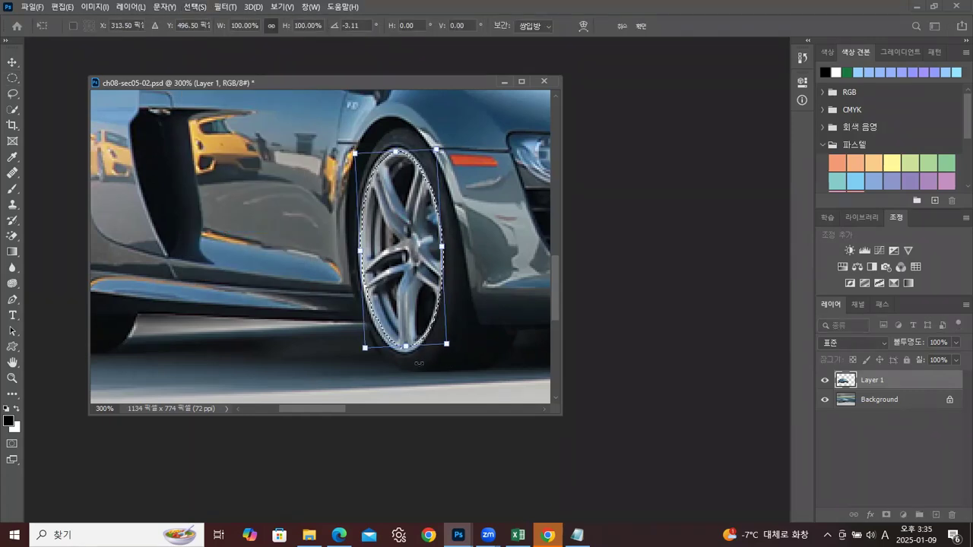
key("Return")
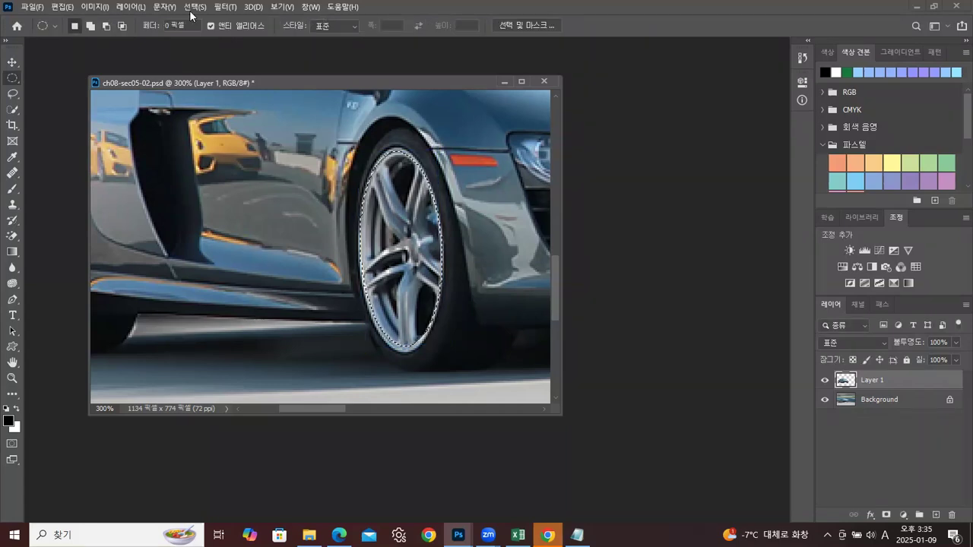
Step: Apply a Radial Blur with an amount of 25, the spin method and good quality to the selected front rim
left_click(222, 7)
mouse_move(266, 230)
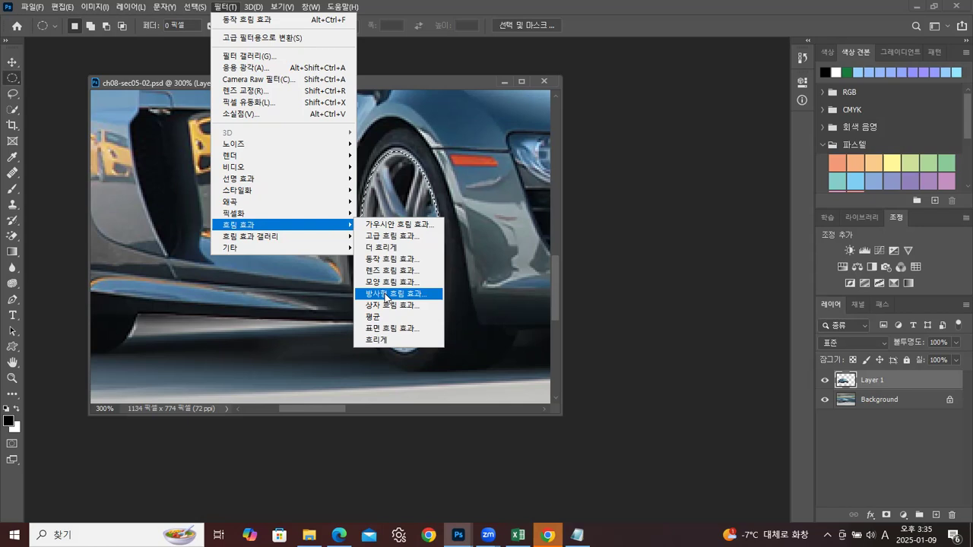
left_click(386, 295)
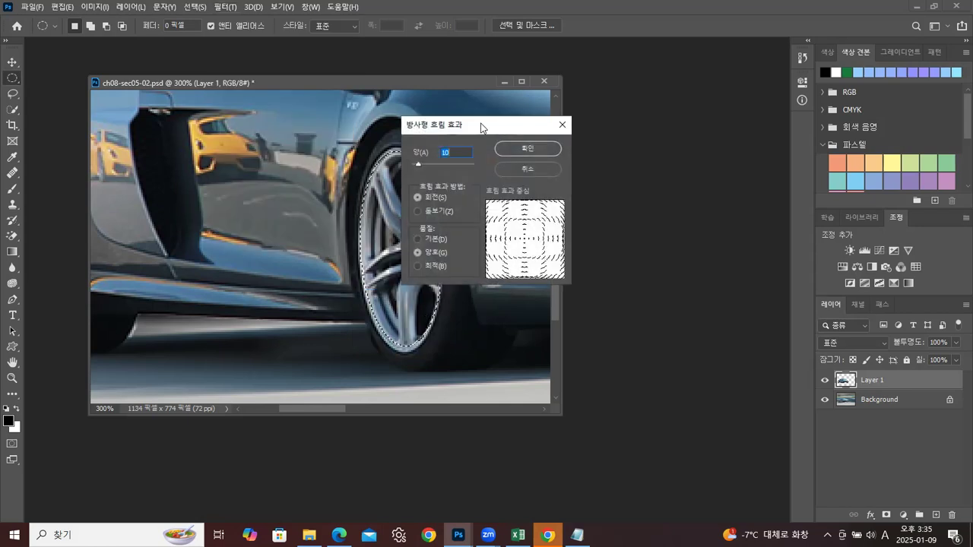
left_click_drag(481, 127, 603, 125)
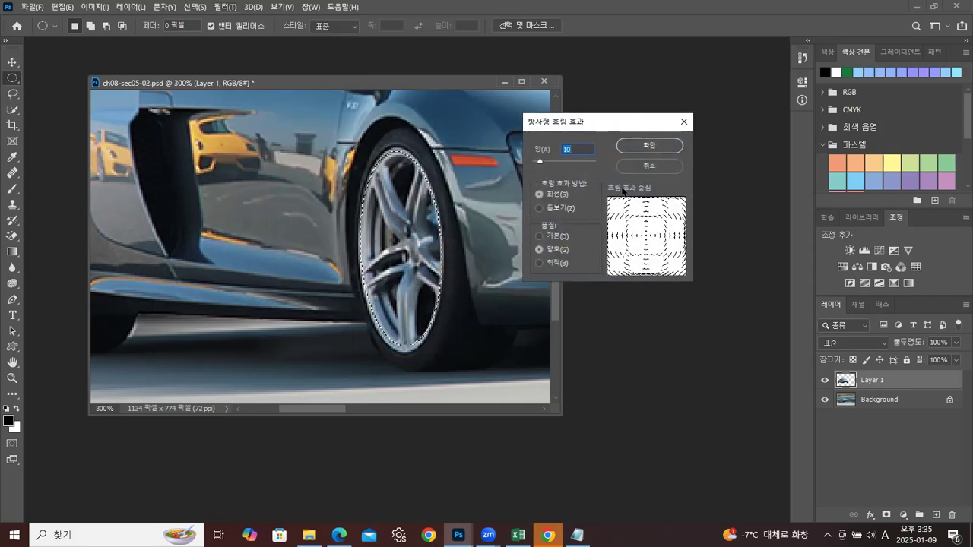
left_click_drag(544, 162, 549, 162)
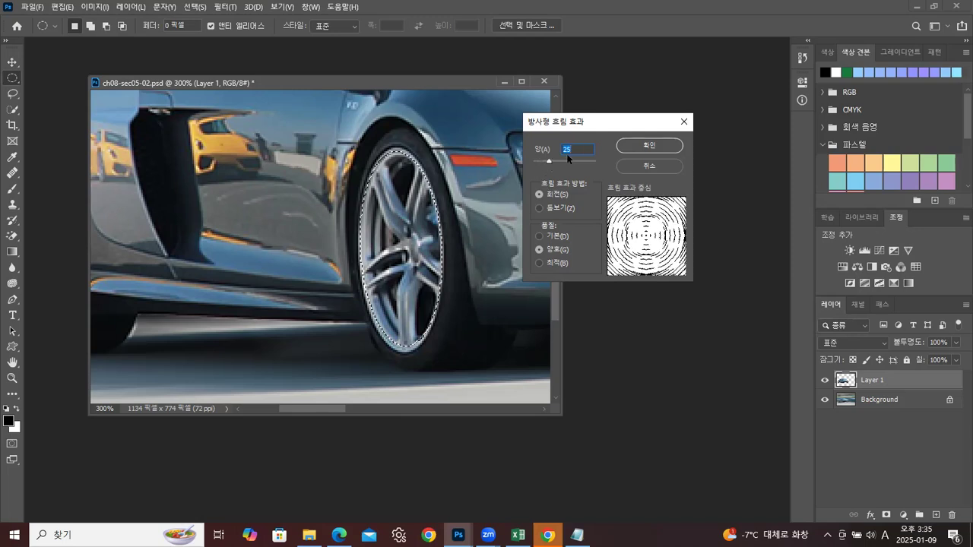
left_click(649, 146)
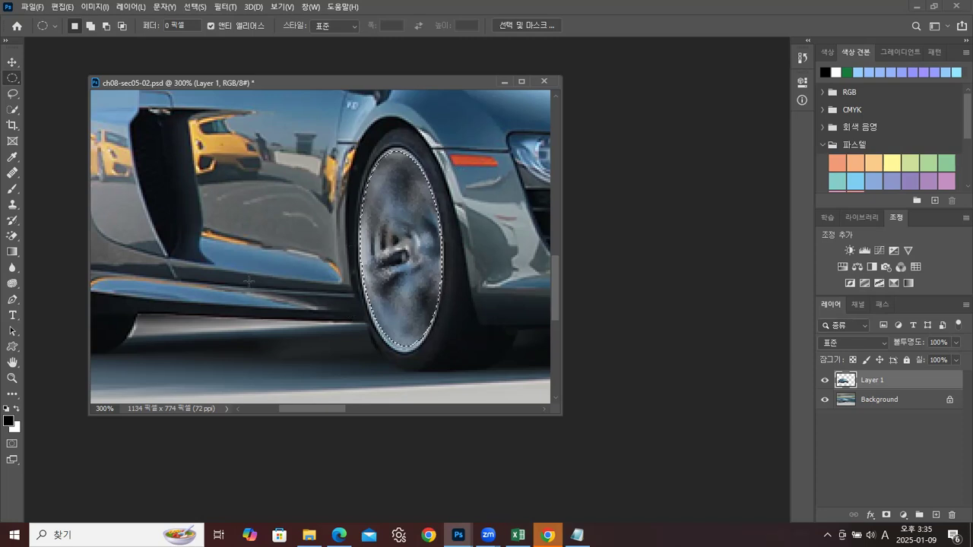
Step: Enlarge the document window to bring both wheels into view and move the elliptical selection onto the rear wheel's rim
left_click_drag(560, 412, 746, 516)
key("space")
left_click_drag(295, 351, 470, 346)
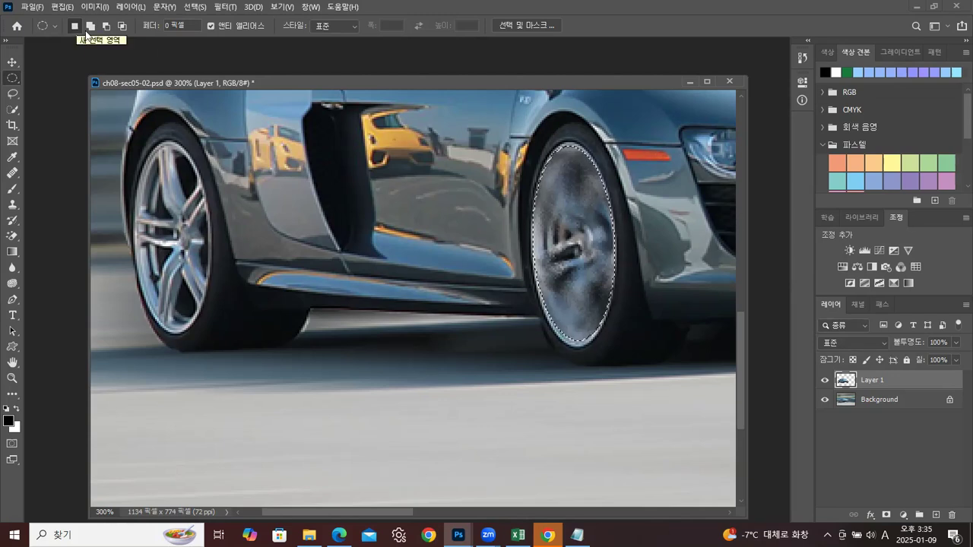
left_click_drag(553, 225, 155, 222)
Step: Scale the selection down to about 96.54% so it fits the rear wheel's rim
left_click(190, 11)
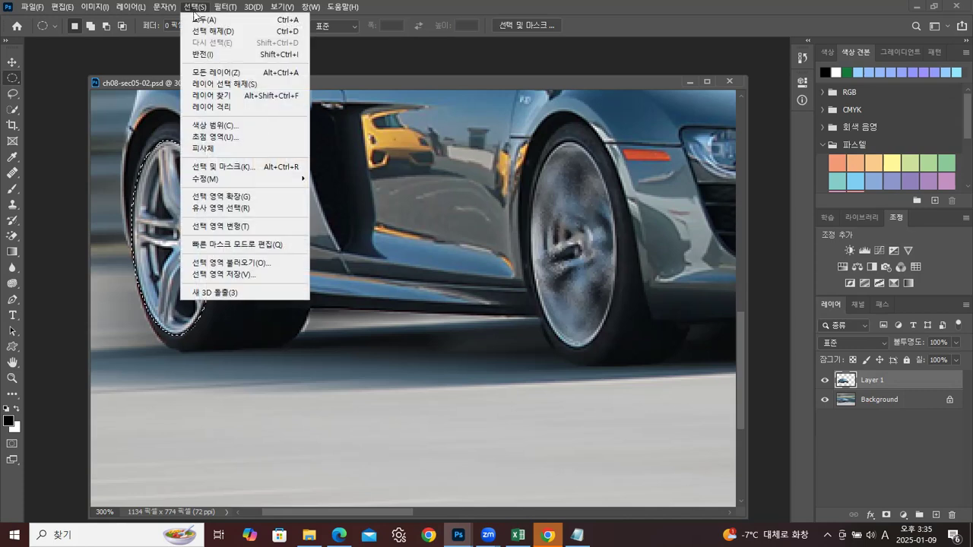
left_click(226, 226)
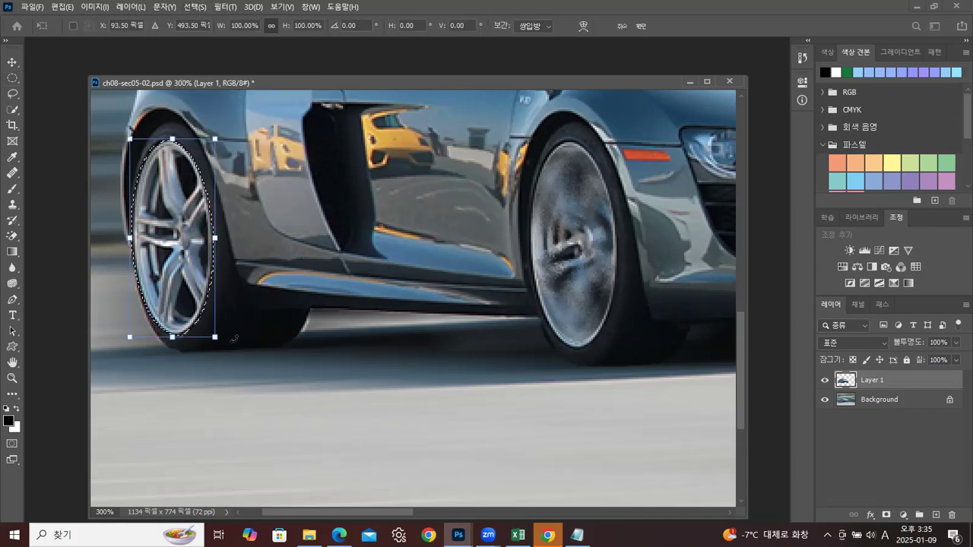
left_click_drag(216, 342, 216, 338)
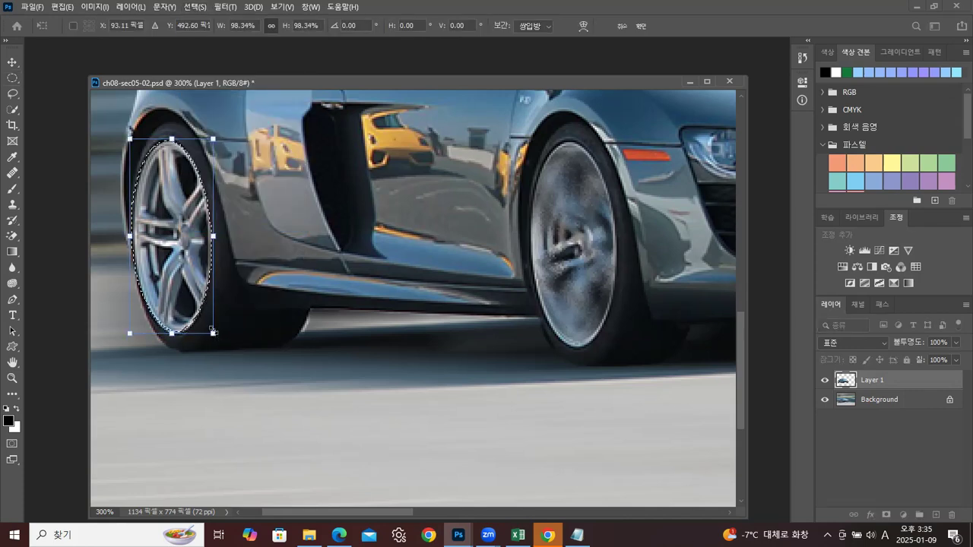
left_click_drag(130, 139, 128, 142)
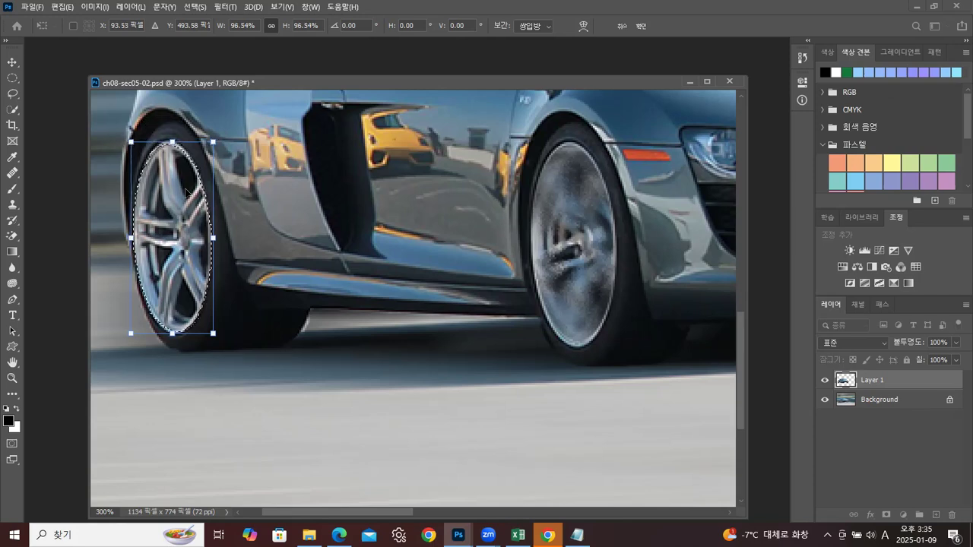
key("Return")
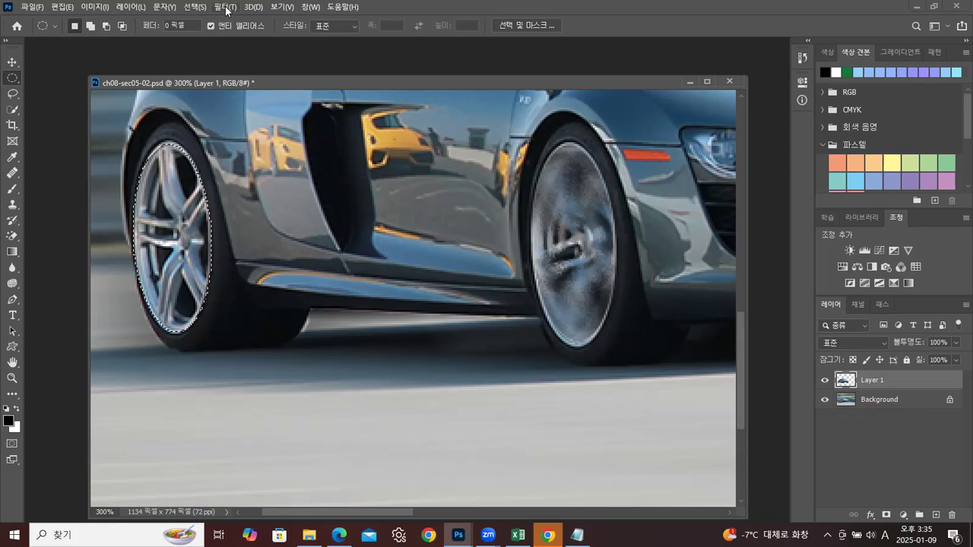
Step: Apply the Radial Blur with amount 25, spin and good quality to the rear rim, and remove the selection
left_click(225, 7)
mouse_move(254, 227)
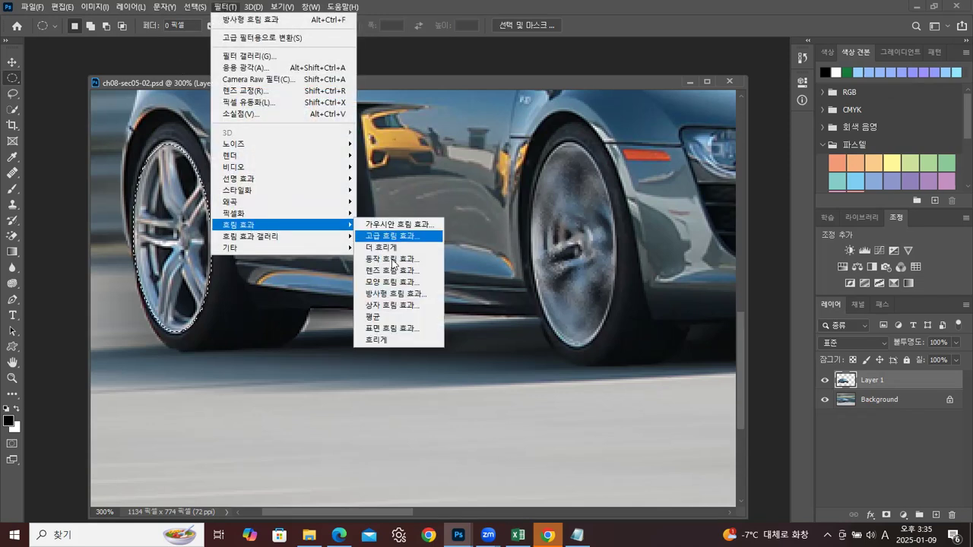
left_click(389, 294)
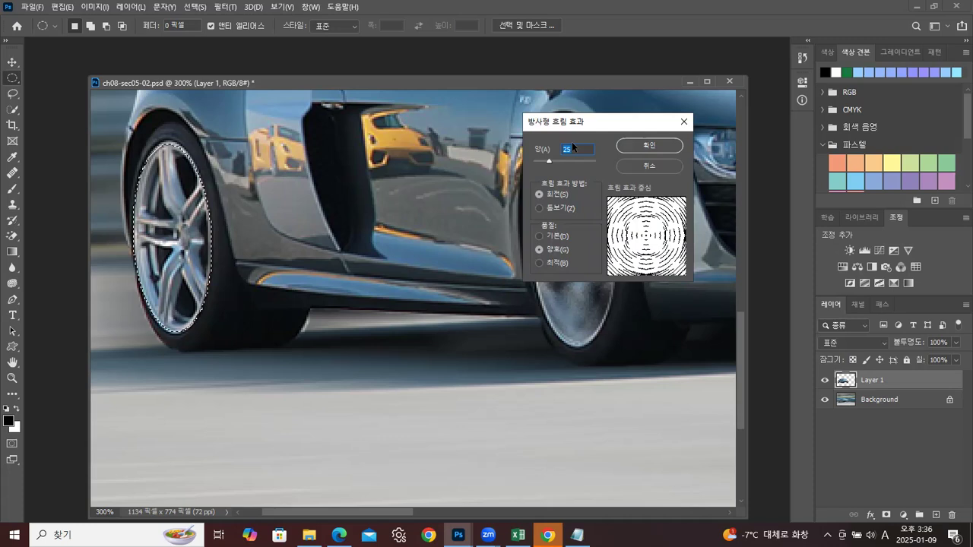
left_click(648, 145)
left_click(232, 218)
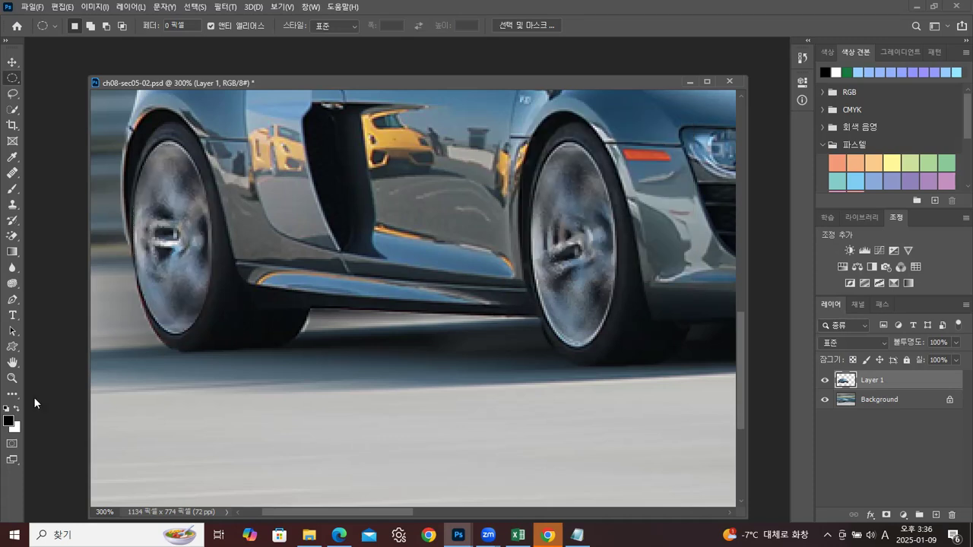
Step: View the car image at 100% and start saving it under another name in JPEG format in the 실습 folder
double_click(12, 378)
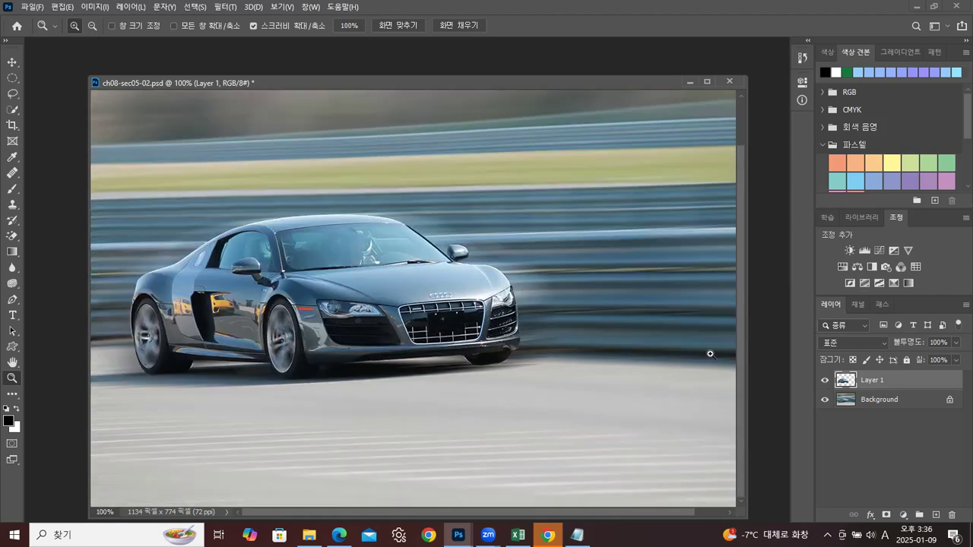
left_click(35, 9)
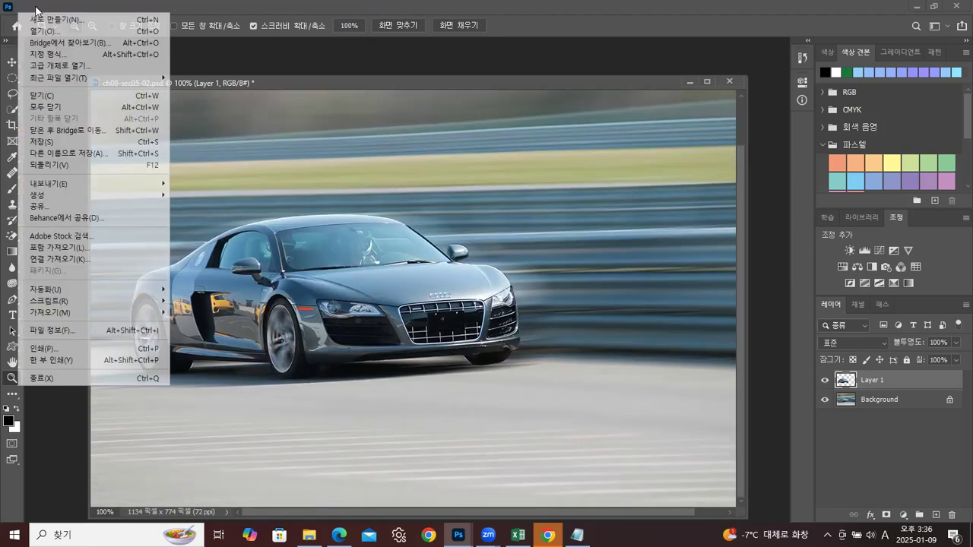
left_click(74, 156)
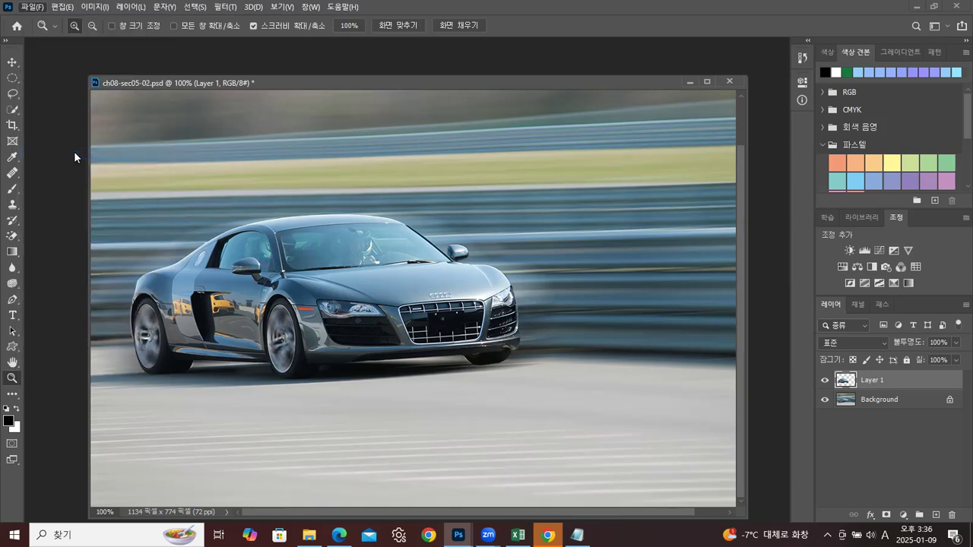
left_click(423, 269)
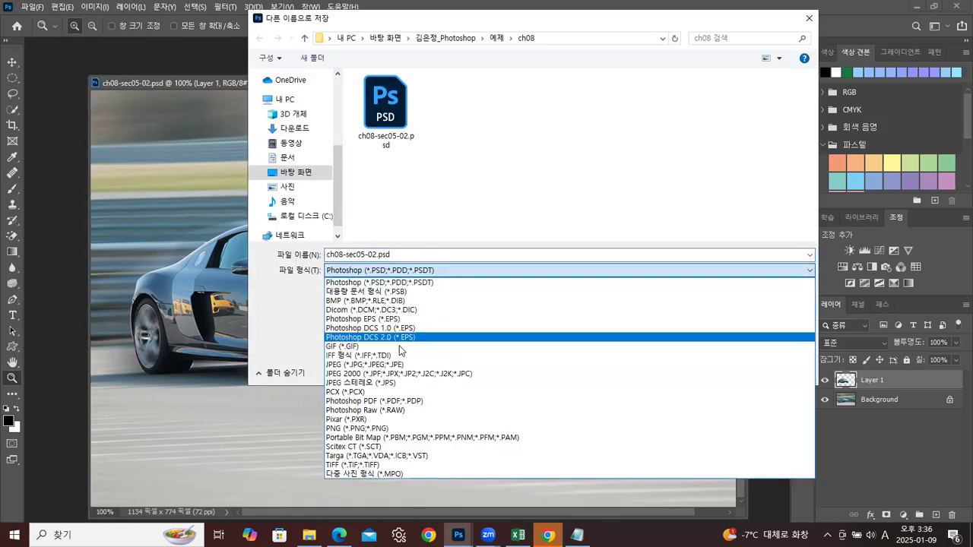
left_click(384, 366)
left_click(445, 38)
double_click(379, 96)
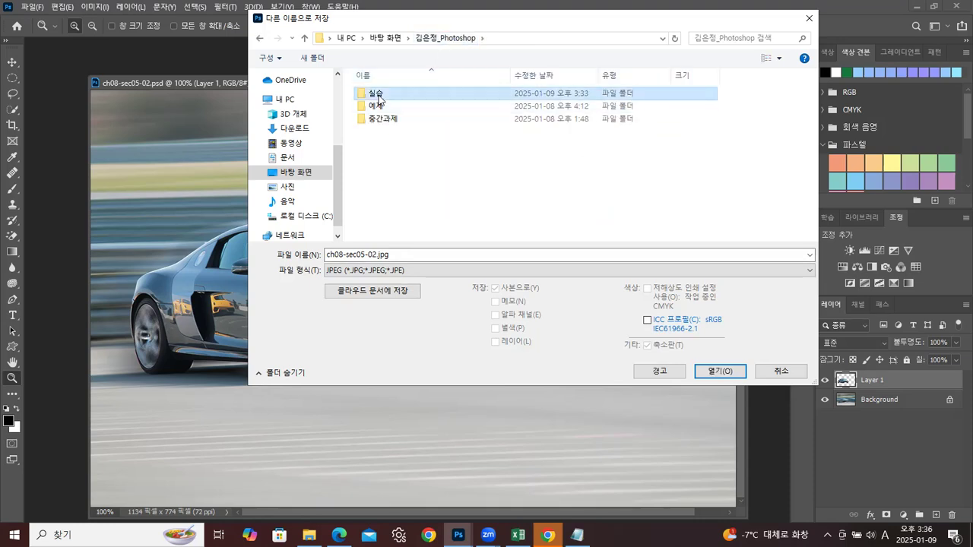
Step: Save the JPEG copy as 11_03.jpg and close ch08-sec05-02.psd without saving its changes
left_click_drag(817, 124, 815, 233)
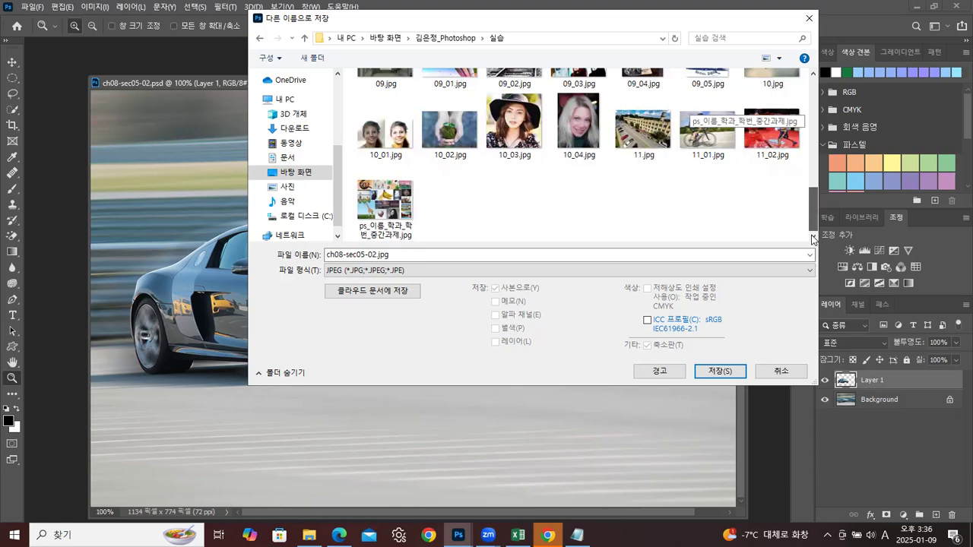
left_click(772, 130)
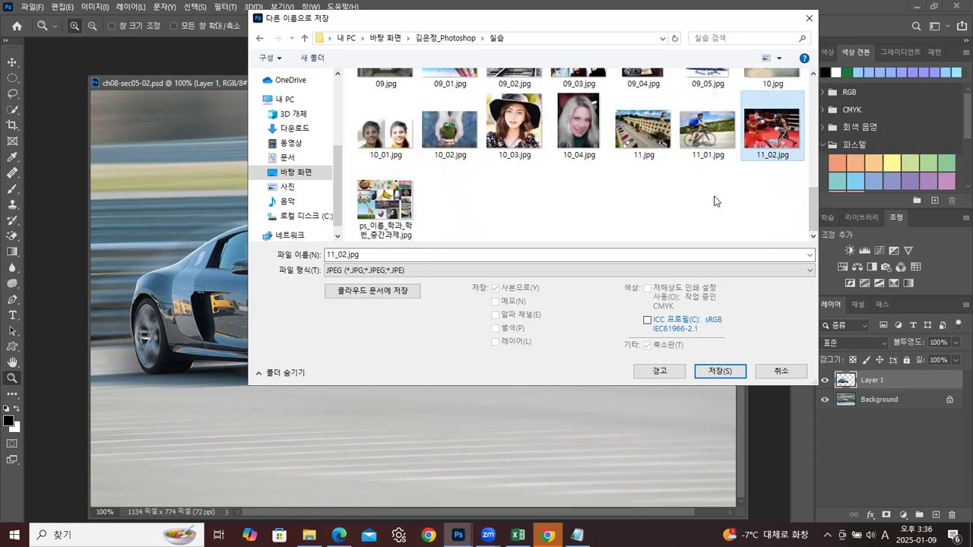
double_click(348, 257)
left_click(348, 256)
key("BackSpace")
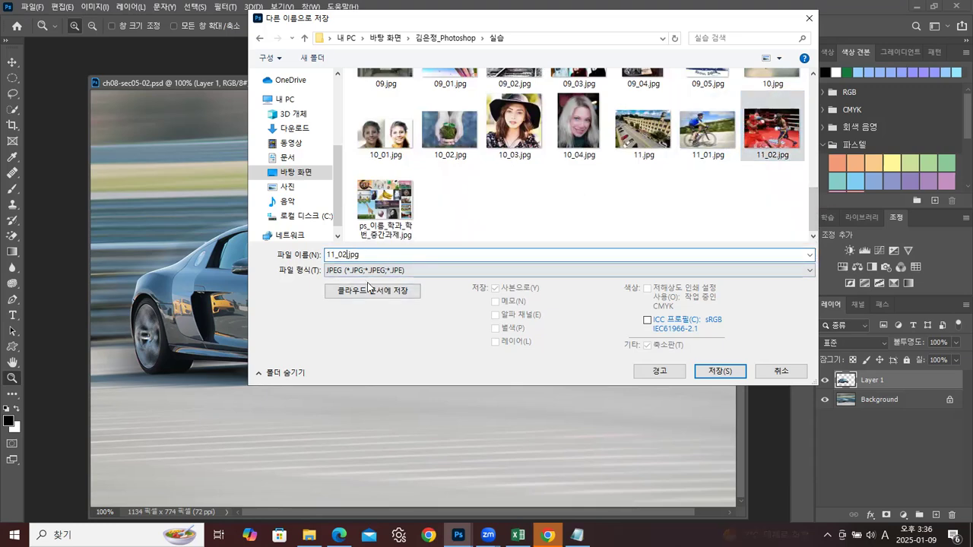
type("3")
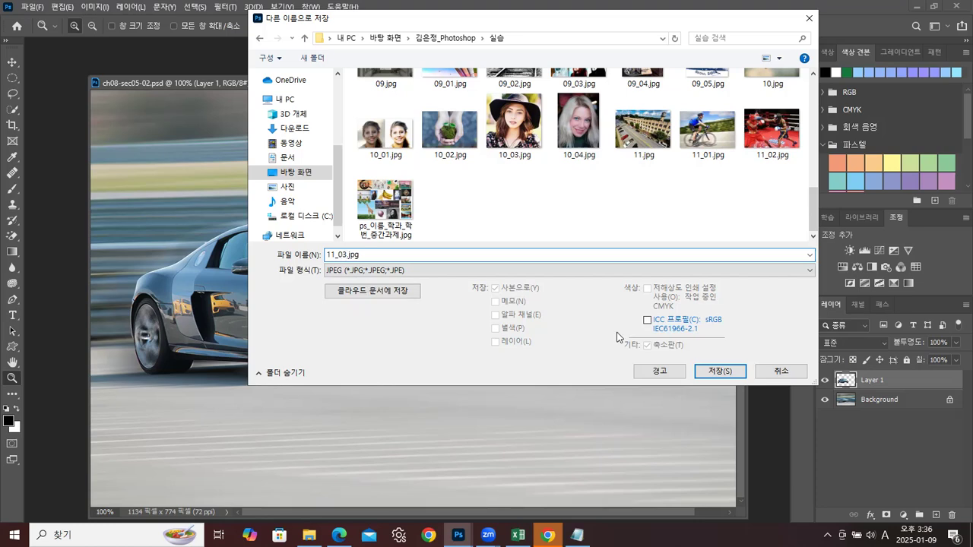
left_click(706, 371)
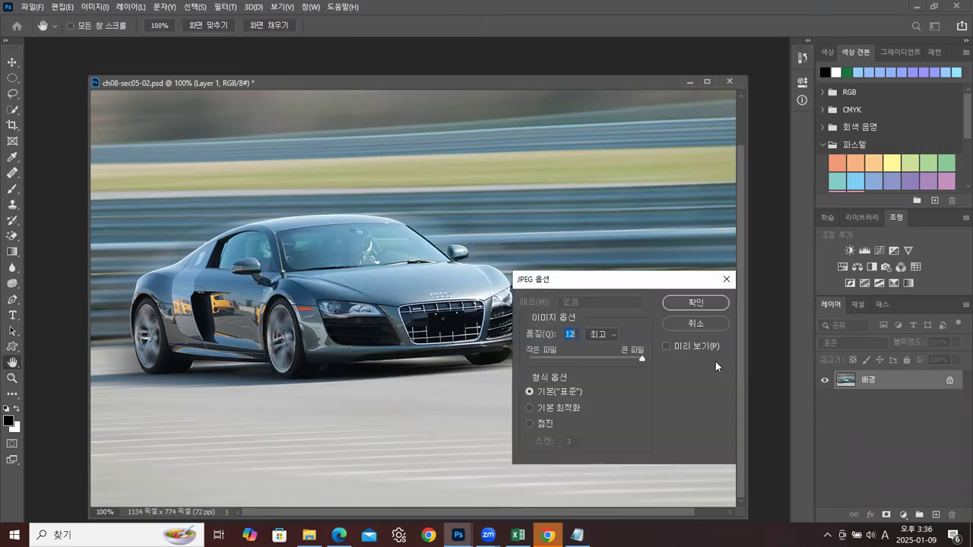
left_click(703, 303)
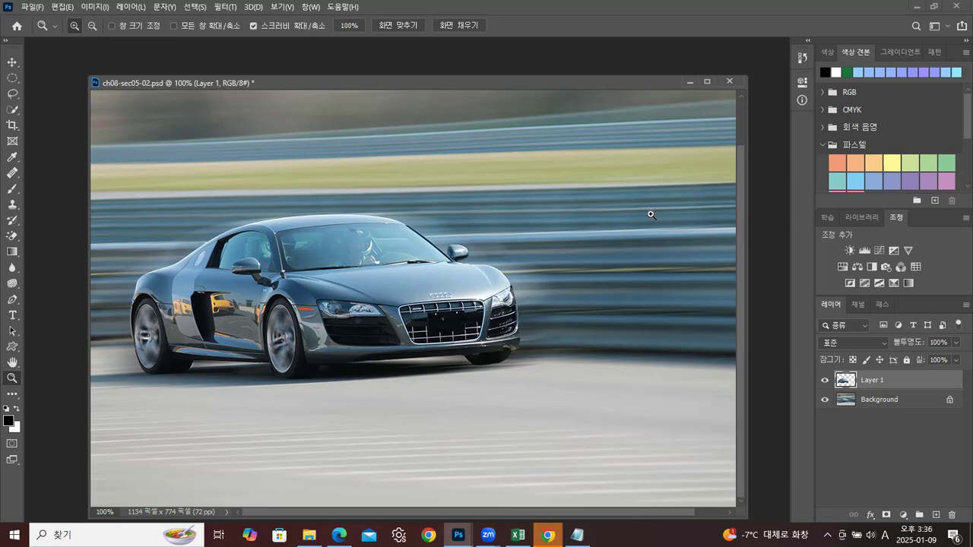
left_click(732, 81)
left_click(517, 206)
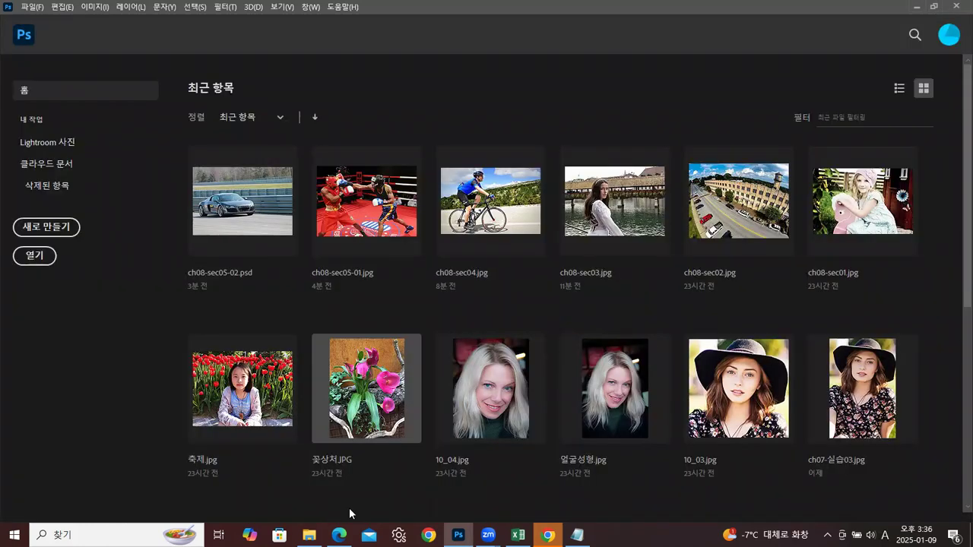
Step: Open ch08-sec07.jpg from File Explorer in a floating window
left_click(308, 536)
left_click_drag(505, 274, 53, 372)
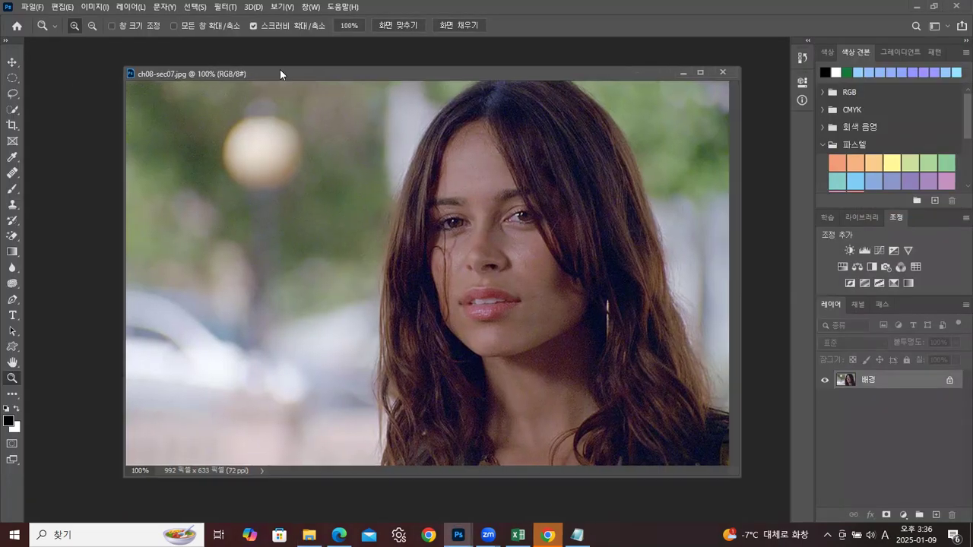
Step: Apply the Reduce Noise filter to the portrait, adjusting the detail preservation, colour noise reduction and detail sharpening amounts
left_click_drag(280, 74, 241, 69)
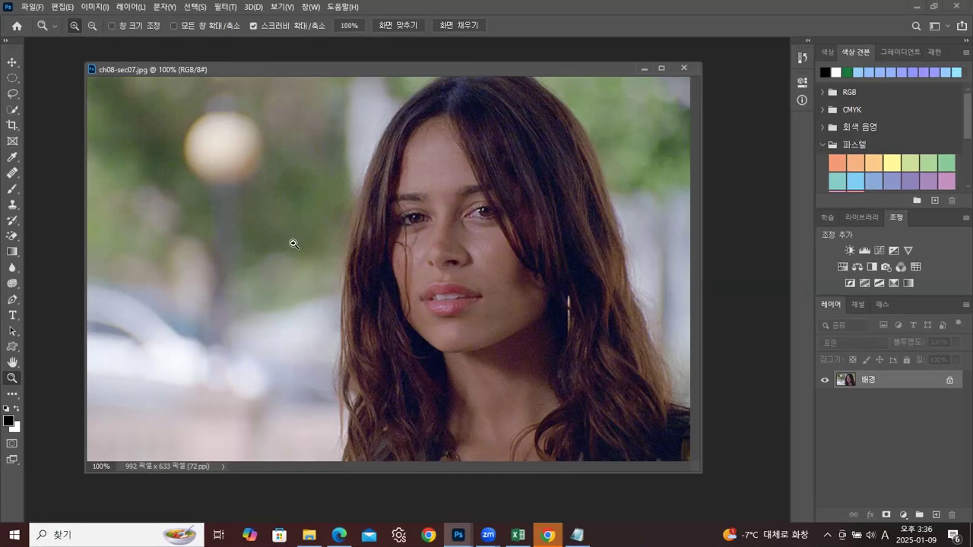
left_click_drag(367, 63, 357, 60)
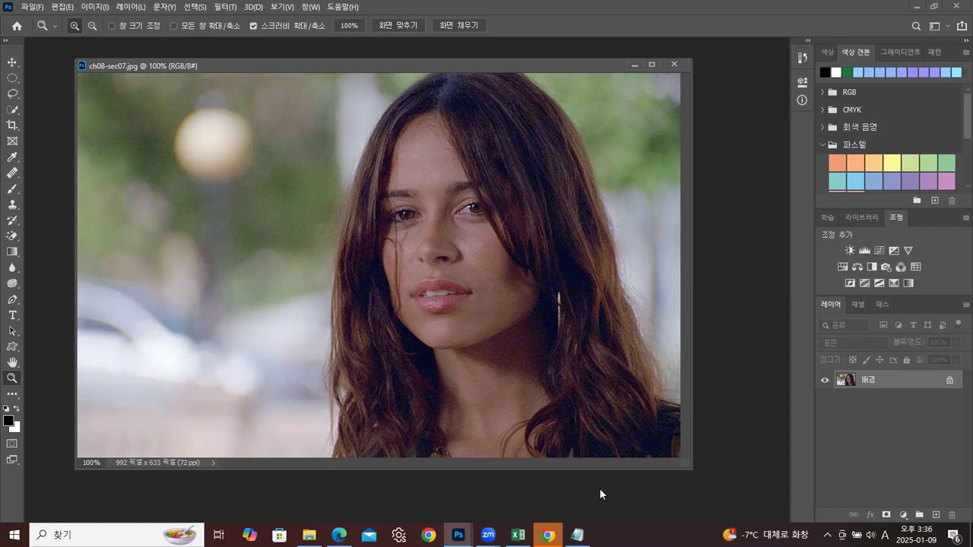
left_click(226, 7)
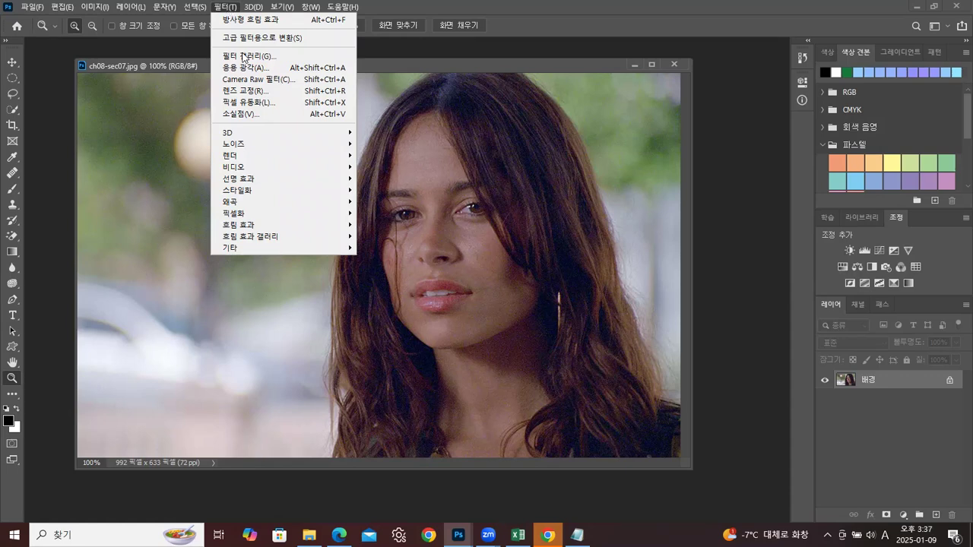
mouse_move(258, 151)
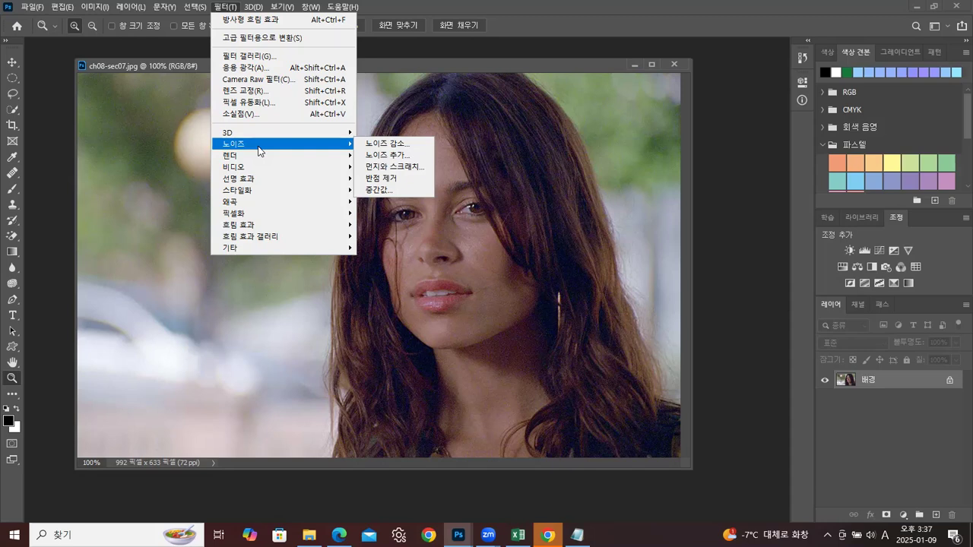
left_click(393, 143)
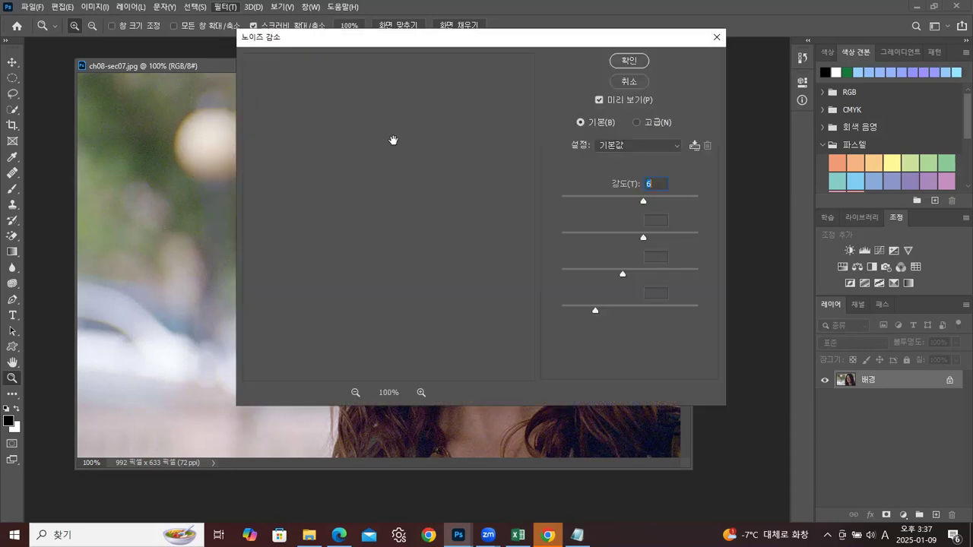
left_click_drag(491, 37, 726, 77)
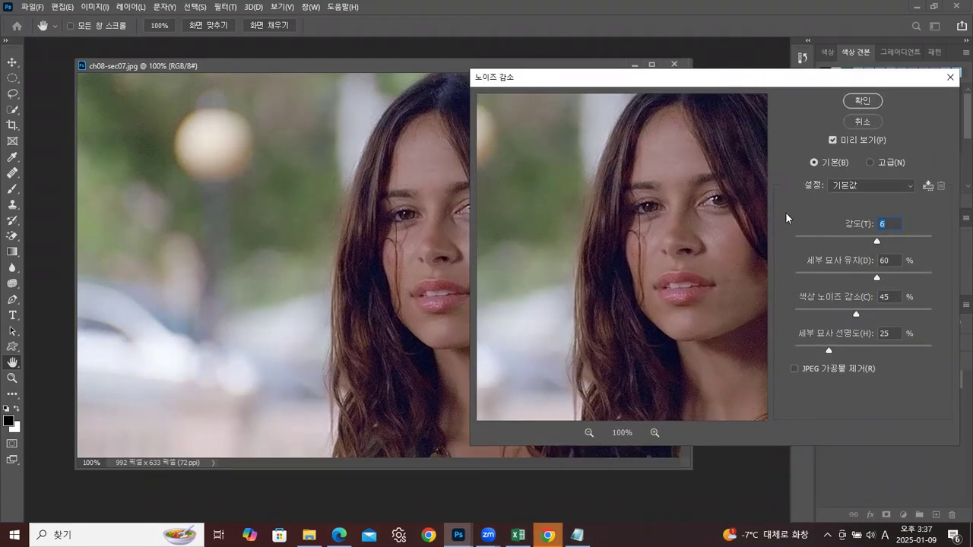
left_click_drag(875, 273, 841, 278)
left_click_drag(875, 314, 883, 317)
left_click_drag(827, 351, 805, 353)
left_click(901, 351)
left_click_drag(904, 355, 818, 351)
left_click(862, 101)
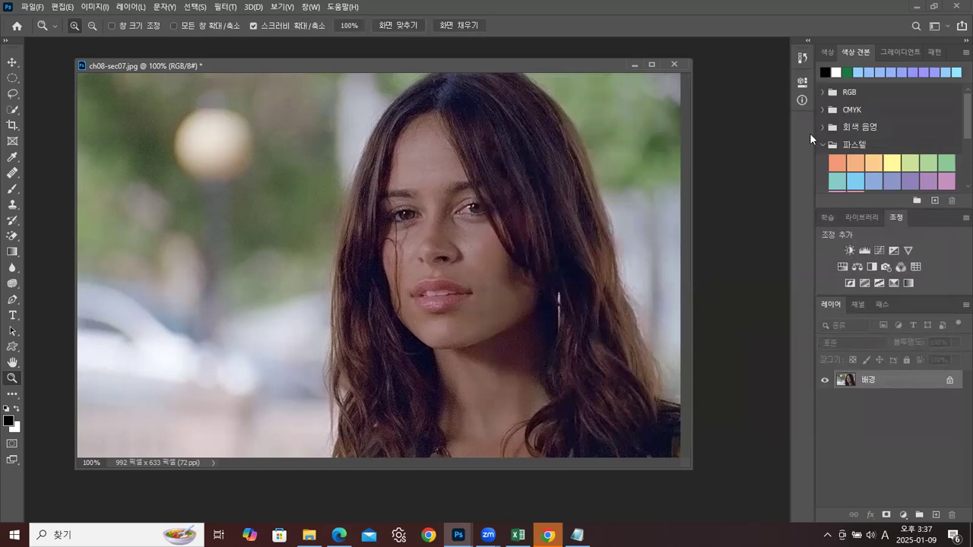
Step: Compare the portrait before and after noise reduction by switching between its opened and filtered history states
left_click(800, 56)
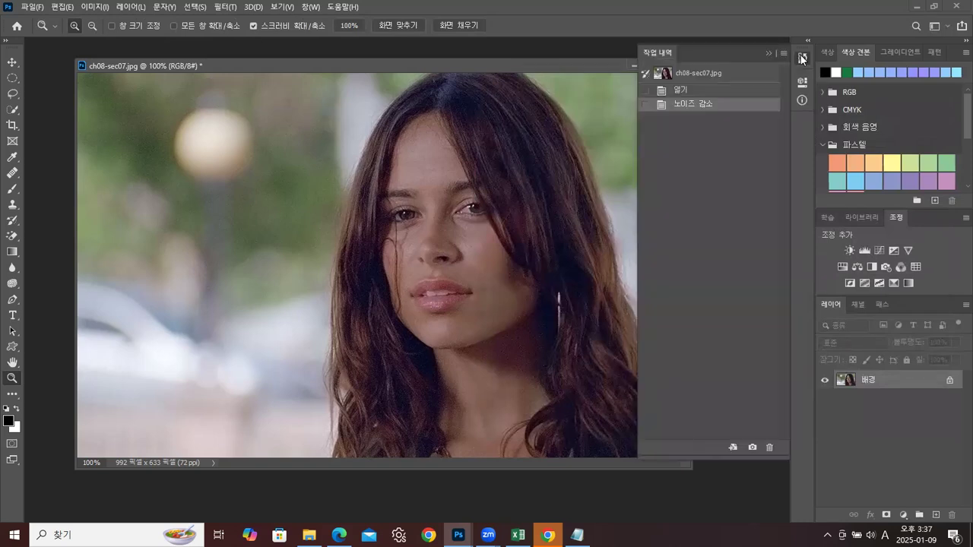
left_click(689, 93)
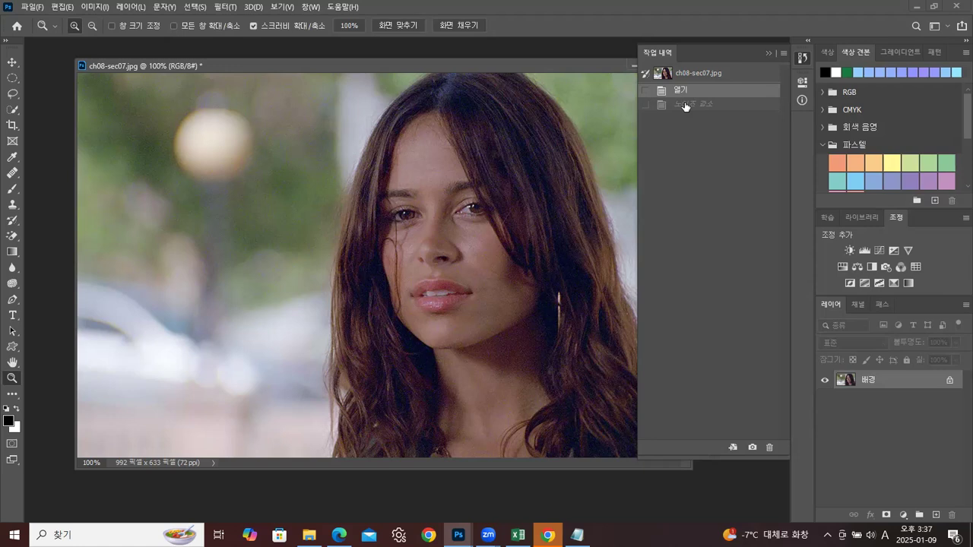
left_click(683, 104)
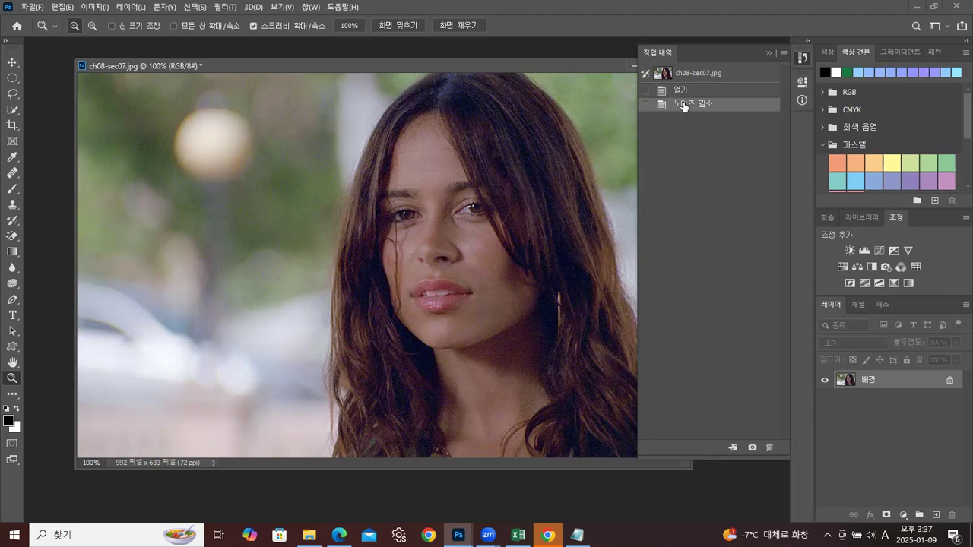
left_click(684, 92)
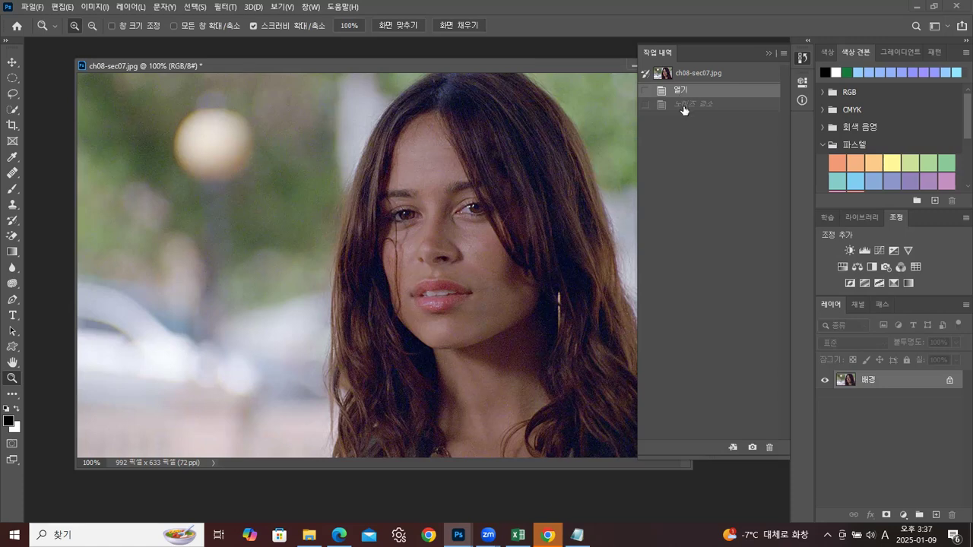
left_click(683, 106)
left_click(766, 53)
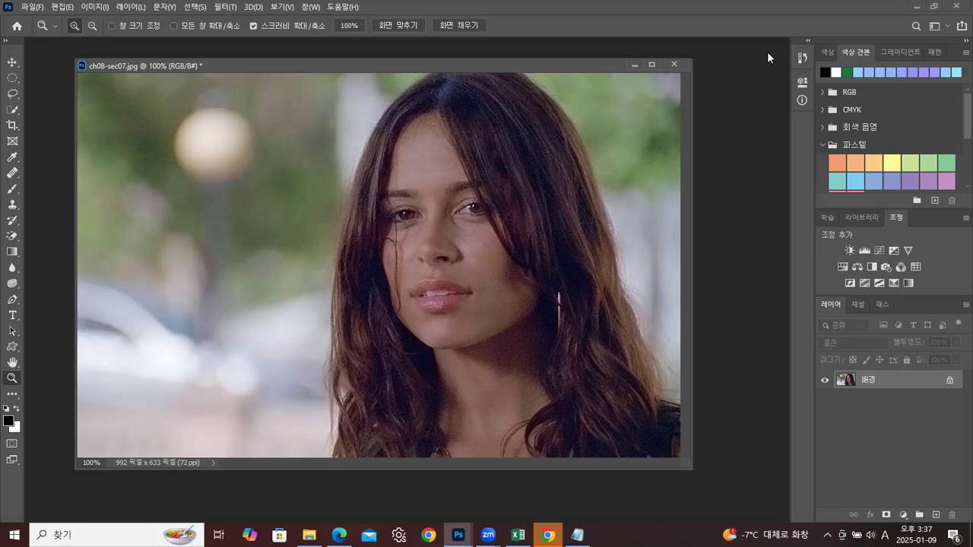
left_click(802, 57)
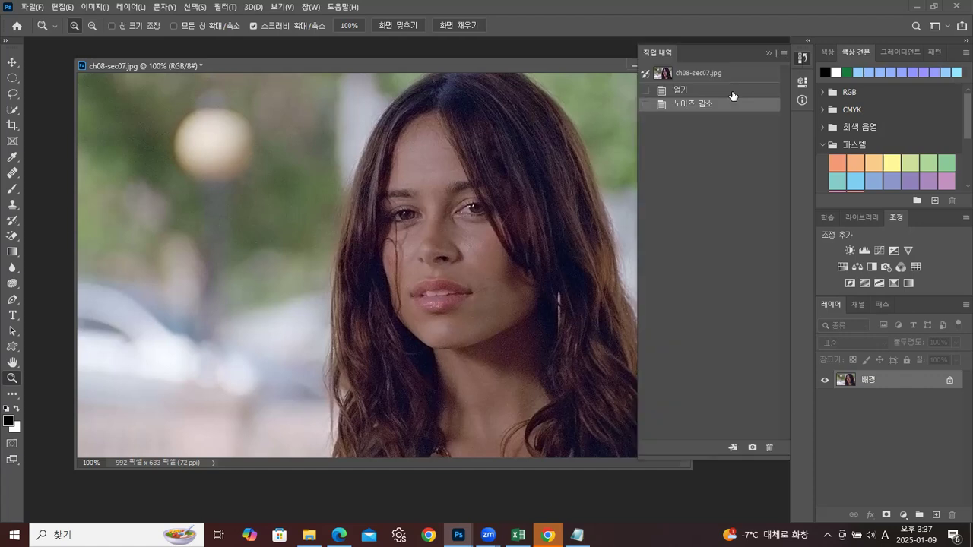
left_click(713, 92)
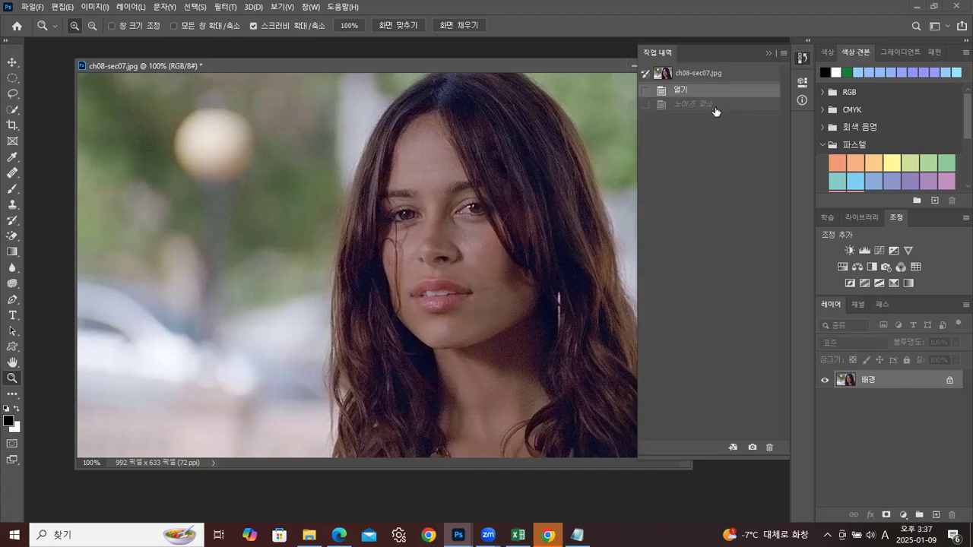
left_click(769, 52)
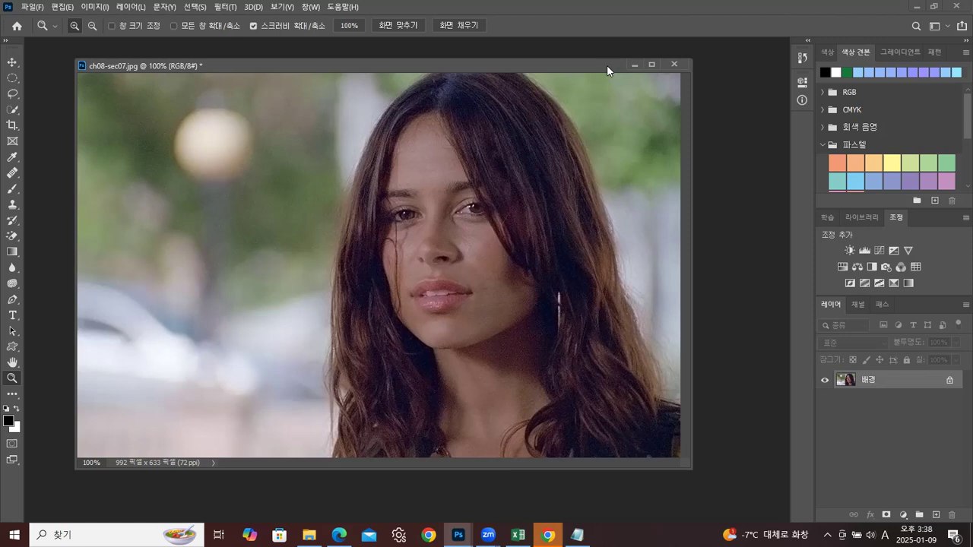
Step: Close ch08-sec07.jpg without saving its changes and open ch08-sec08.jpg from File Explorer in a floating window
left_click(678, 64)
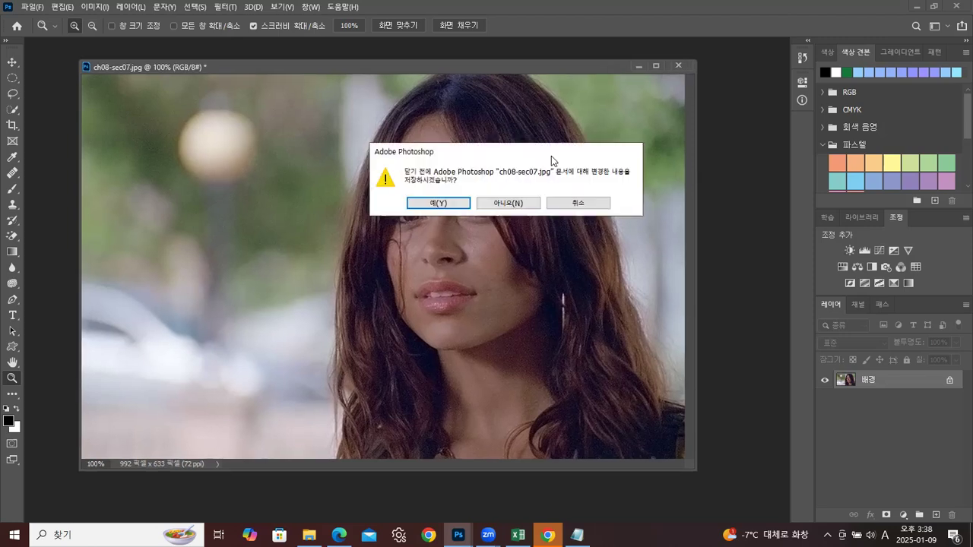
left_click(510, 204)
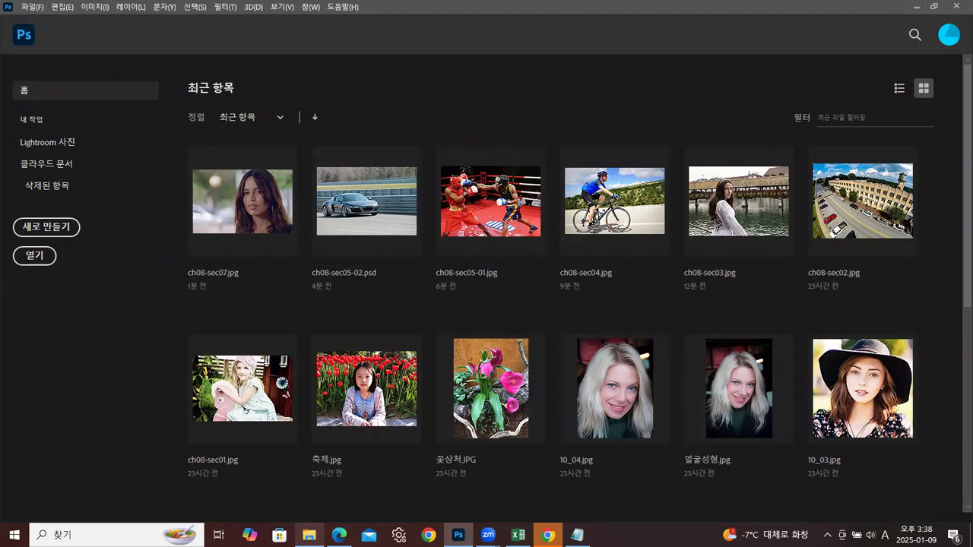
left_click(308, 535)
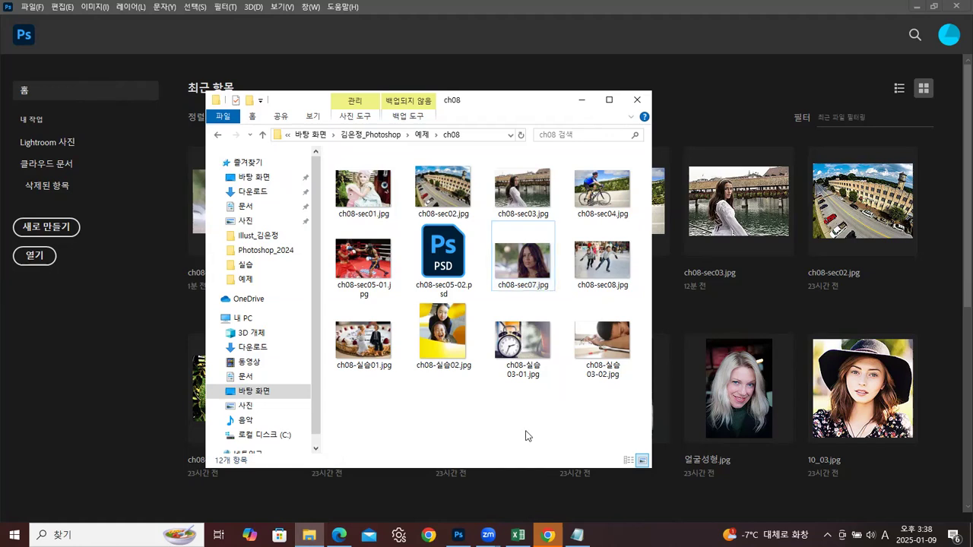
left_click(602, 263)
left_click_drag(602, 263, 80, 284)
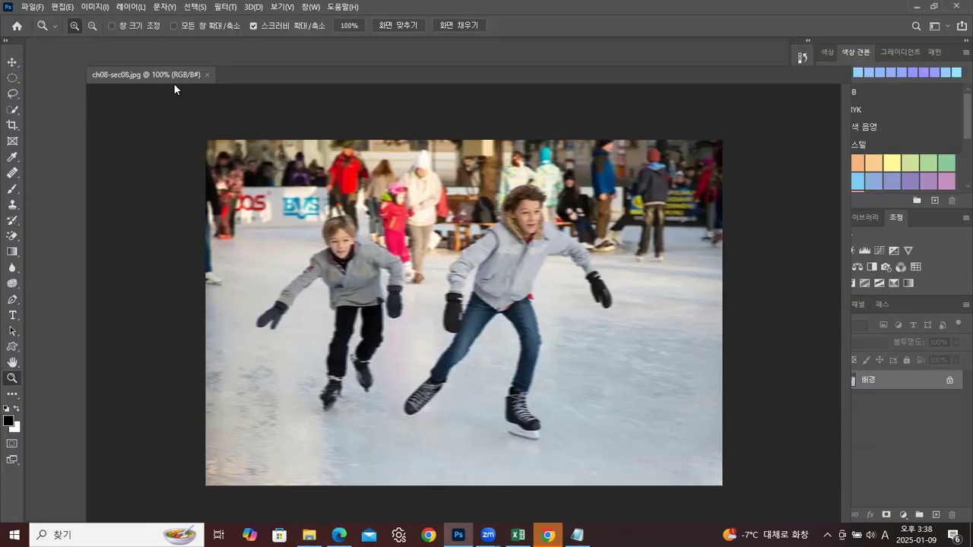
left_click_drag(174, 83, 265, 89)
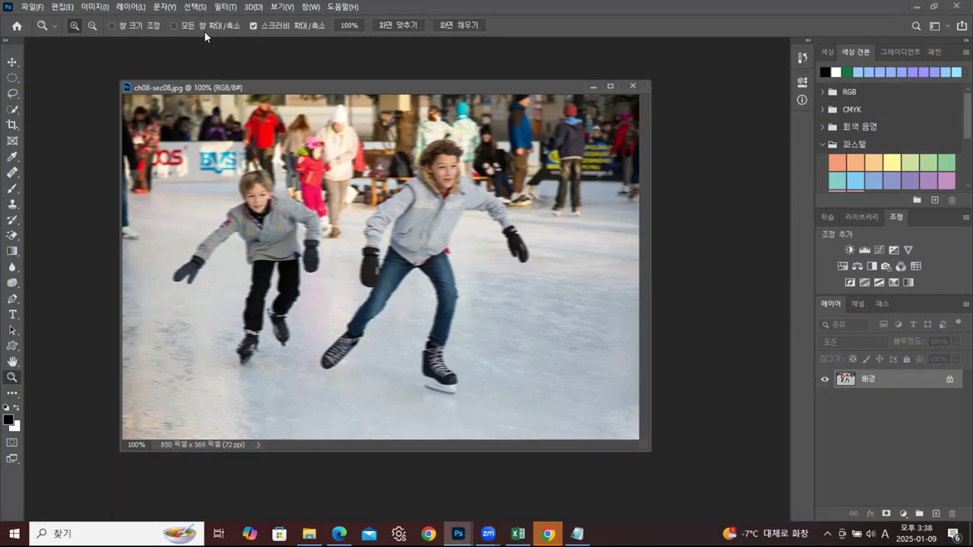
Step: Preview the Add Noise filter on the ice-skating image and cancel it without applying
left_click(225, 7)
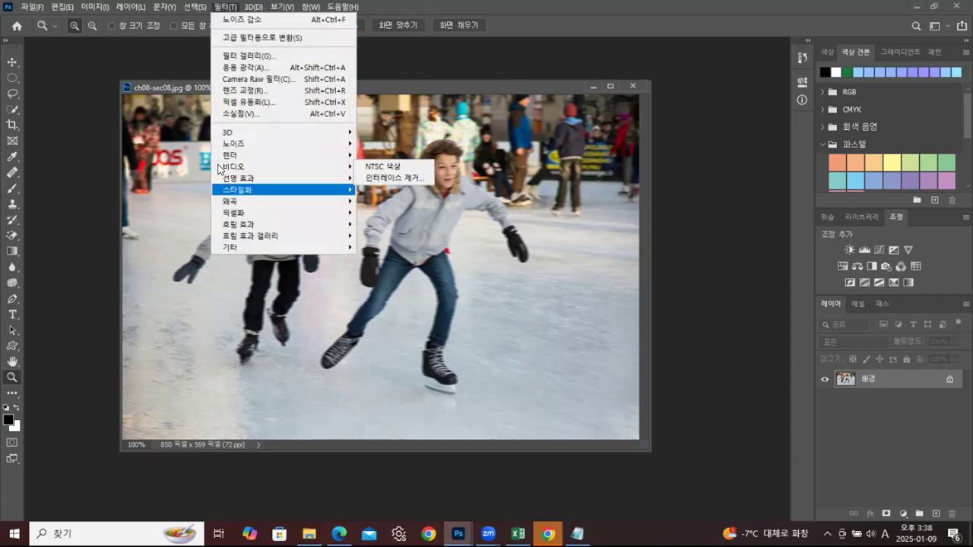
mouse_move(250, 146)
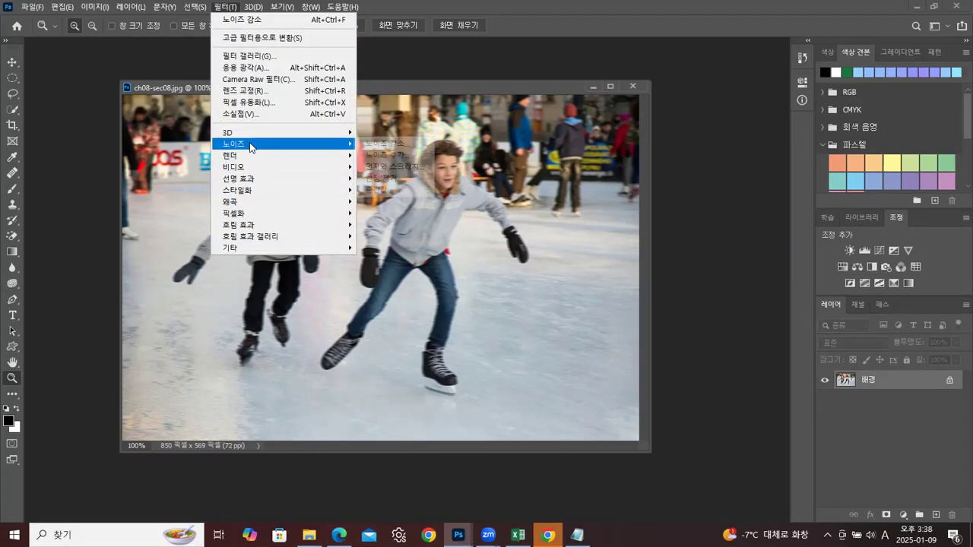
left_click(383, 155)
left_click_drag(476, 74, 738, 118)
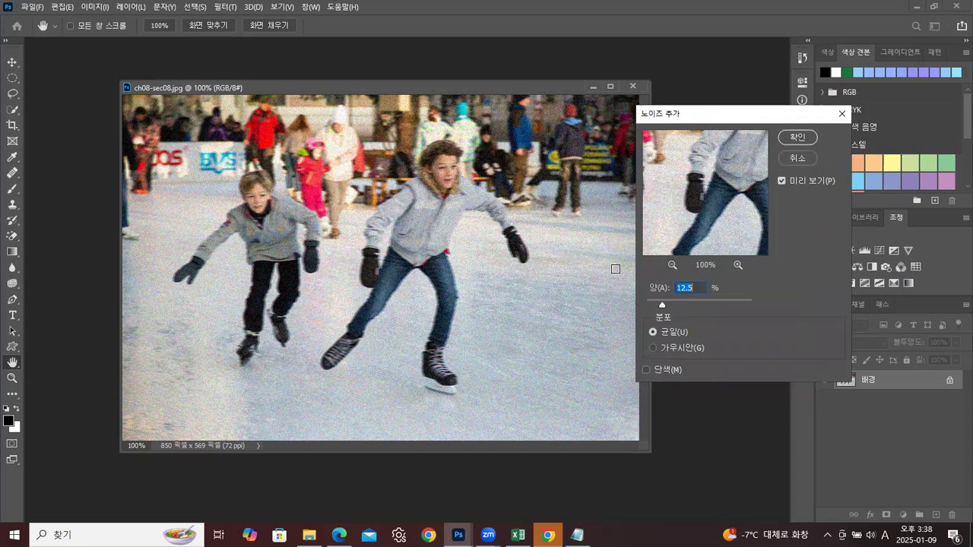
left_click(798, 157)
key("z")
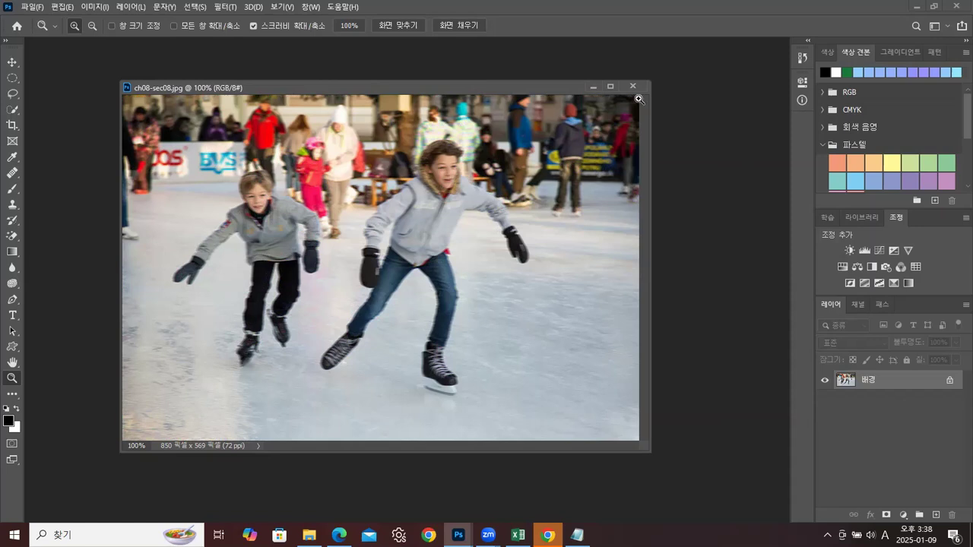
Step: Close ch08-sec08.jpg and open ch08-실습03-01.jpg and ch08-실습03-02.jpg from File Explorer in separate floating windows
left_click(634, 87)
left_click(309, 535)
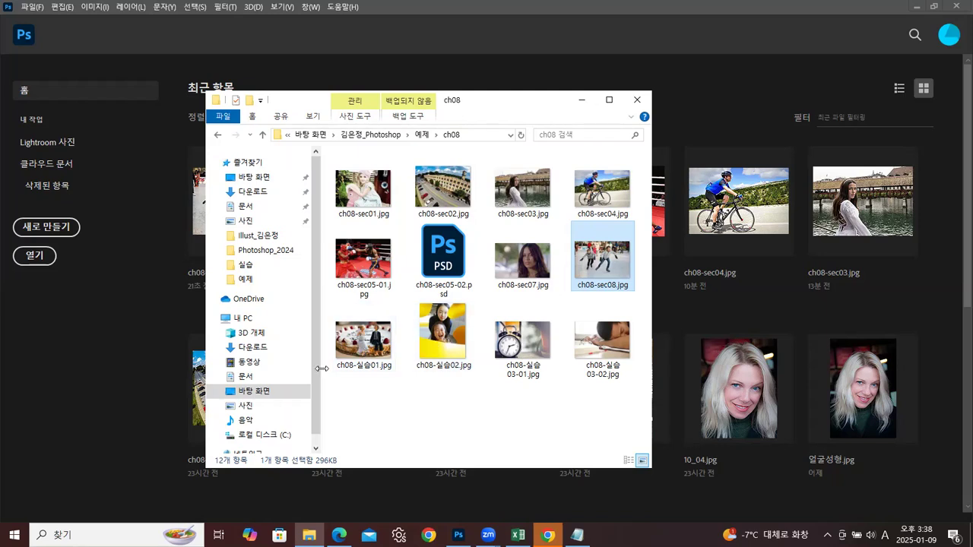
left_click(501, 420)
left_click_drag(617, 354, 624, 336)
left_click_drag(505, 355, 91, 392)
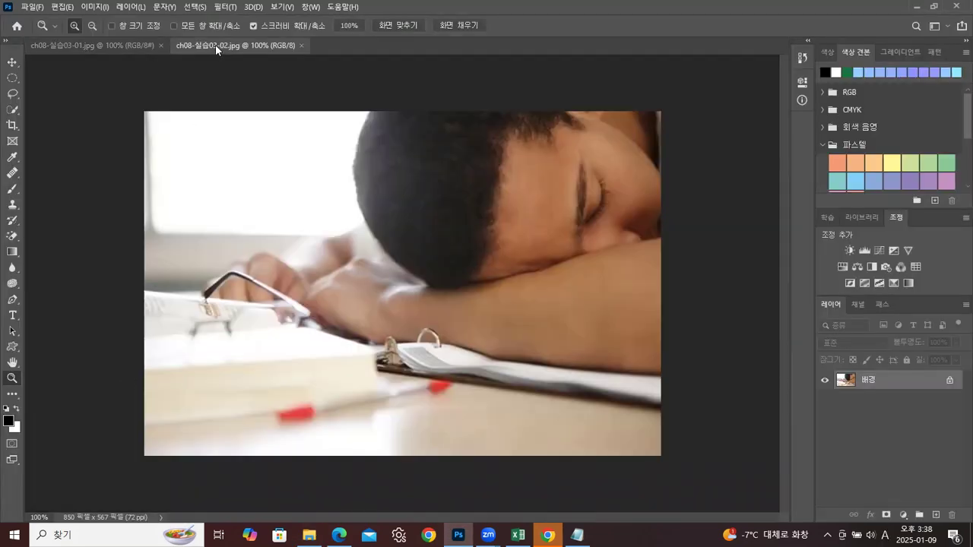
left_click_drag(217, 48, 270, 99)
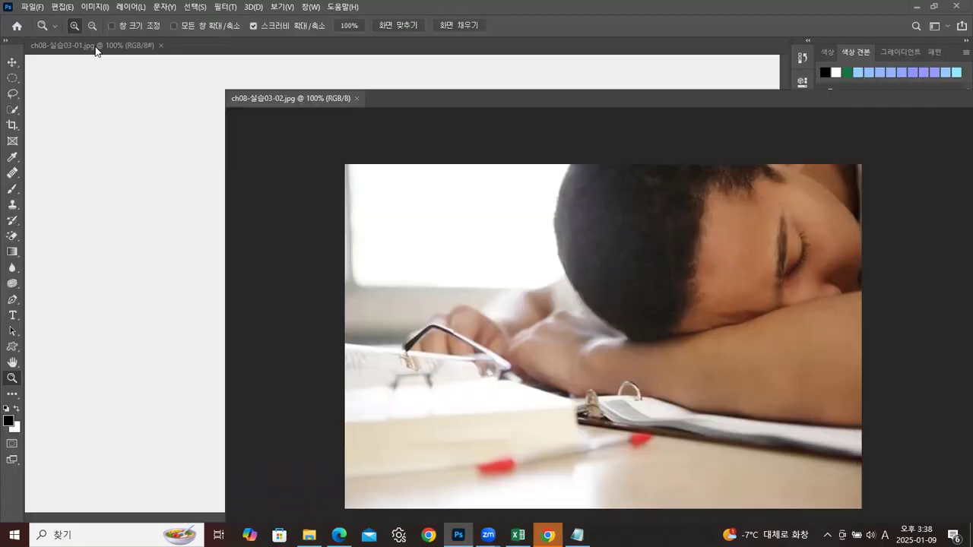
left_click_drag(97, 48, 129, 102)
mouse_move(215, 88)
left_mouse_down()
mouse_move(207, 80)
mouse_move(213, 88)
left_mouse_up()
Step: Copy the sleeping man image from ch08-실습03-02.jpg onto the clock image ch08-실습03-01.jpg as a new layer, and close ch08-실습03-02.jpg
key("ctrl+Tab")
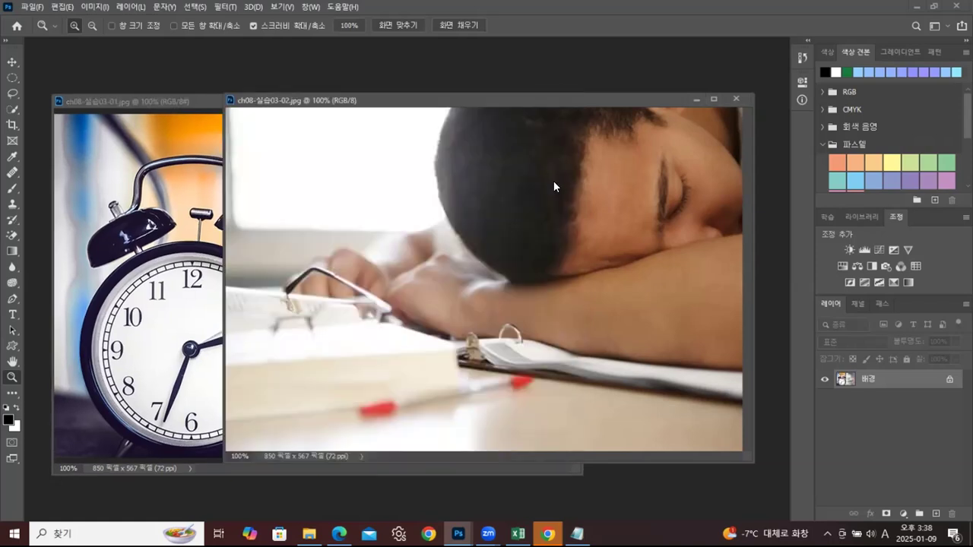
key("v")
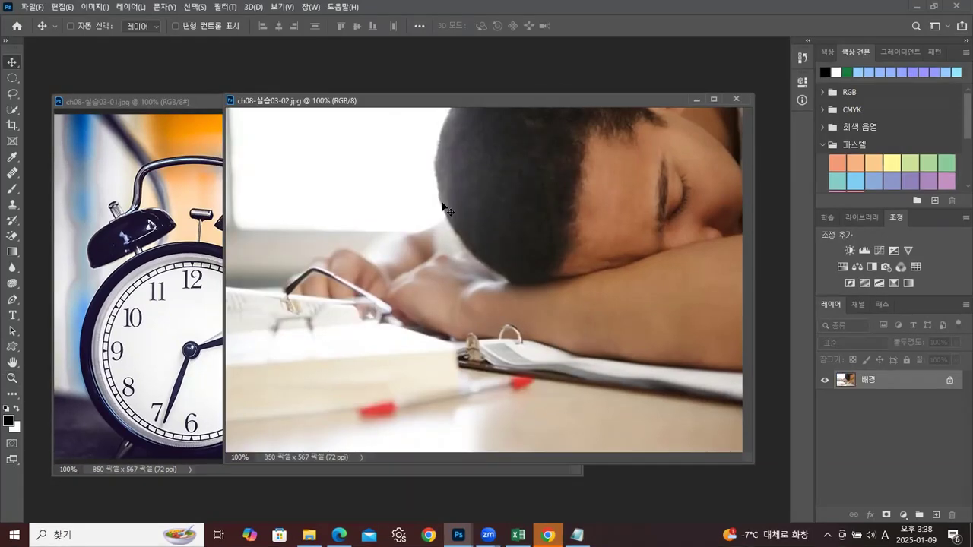
left_click(182, 219)
left_click_drag(158, 212, 472, 204)
left_click(593, 199)
left_click(736, 99)
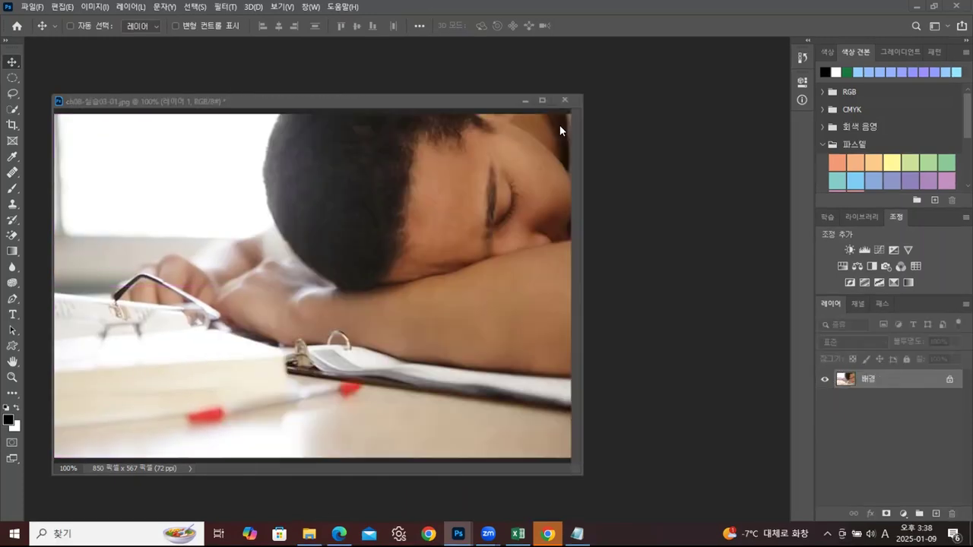
left_click_drag(417, 100, 495, 85)
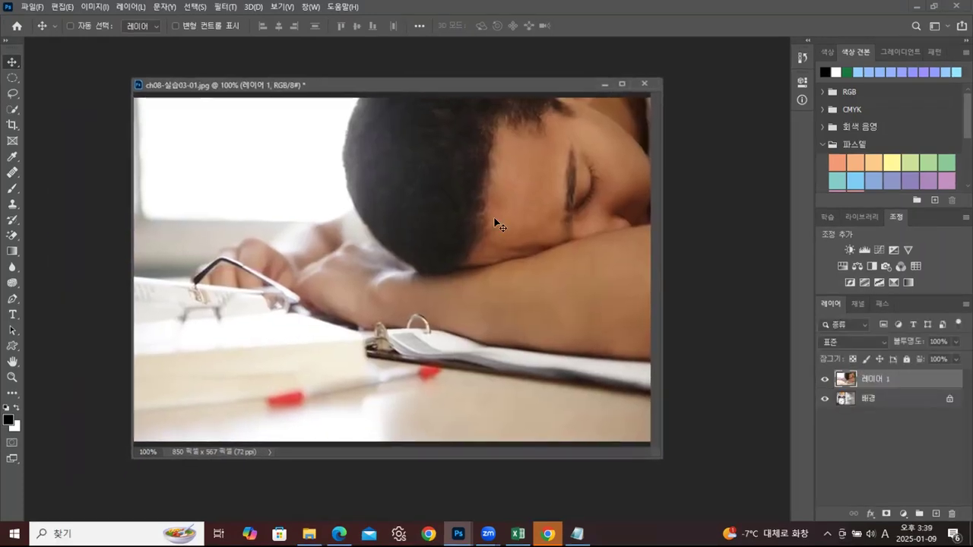
Step: Add a layer mask to the sleeping man layer and set the Gradient tool to the basic black-to-white preset
left_click(887, 514)
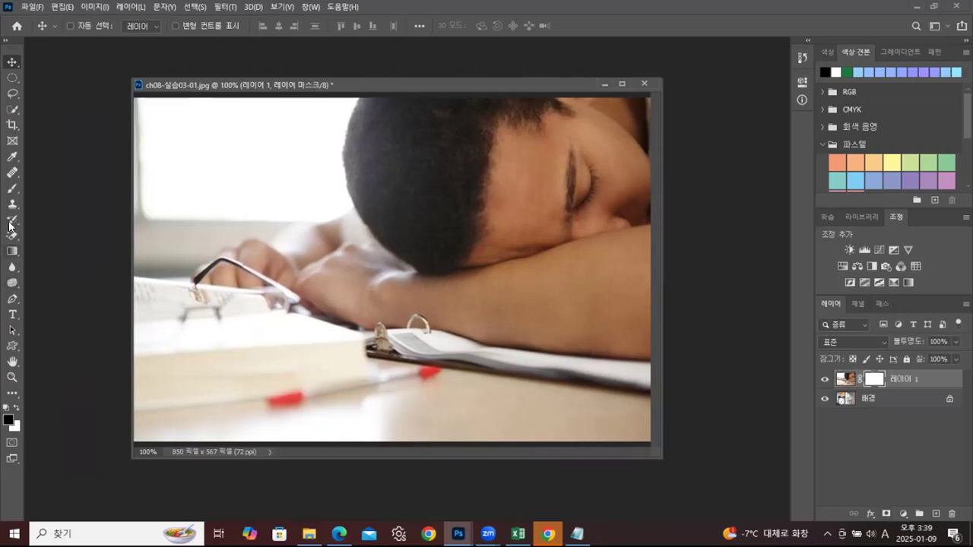
left_click(12, 251)
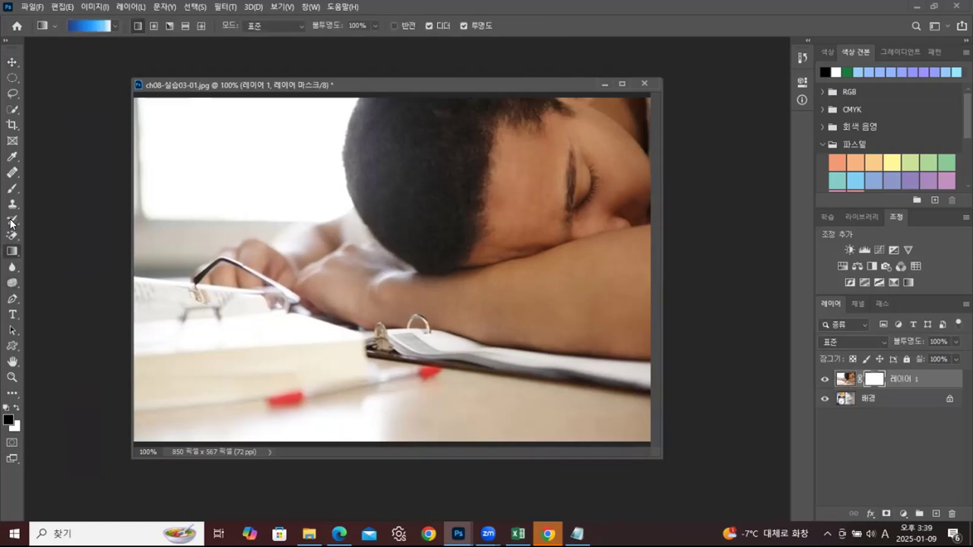
left_click(67, 25)
left_click(593, 136)
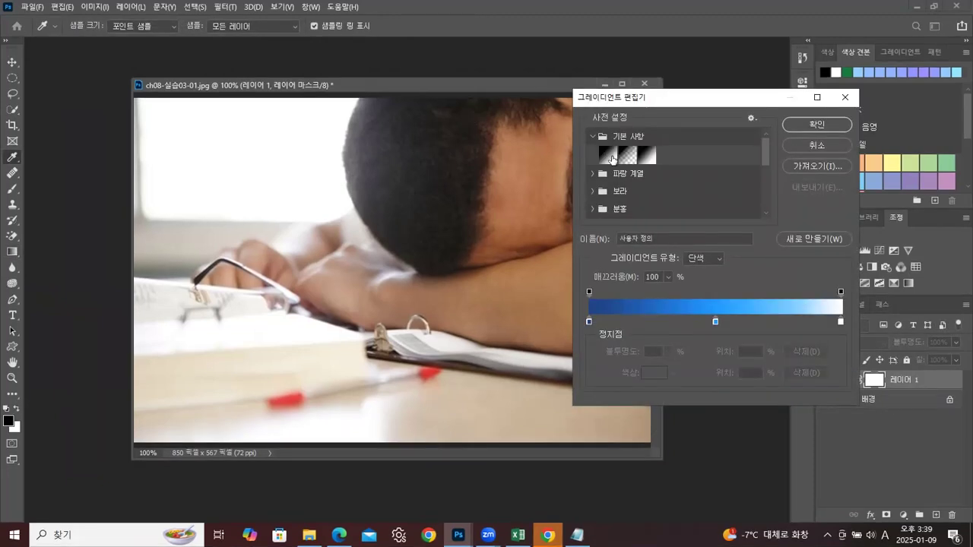
double_click(609, 156)
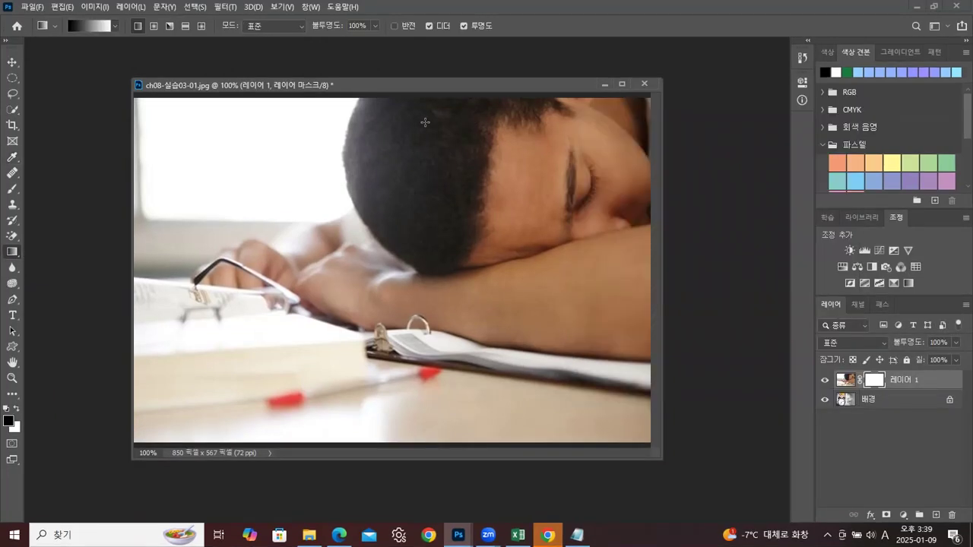
Step: Draw a black-to-white gradient on the sleeping man layer's mask to reveal the clock and blend the two images diagonally
left_click_drag(304, 311, 439, 203)
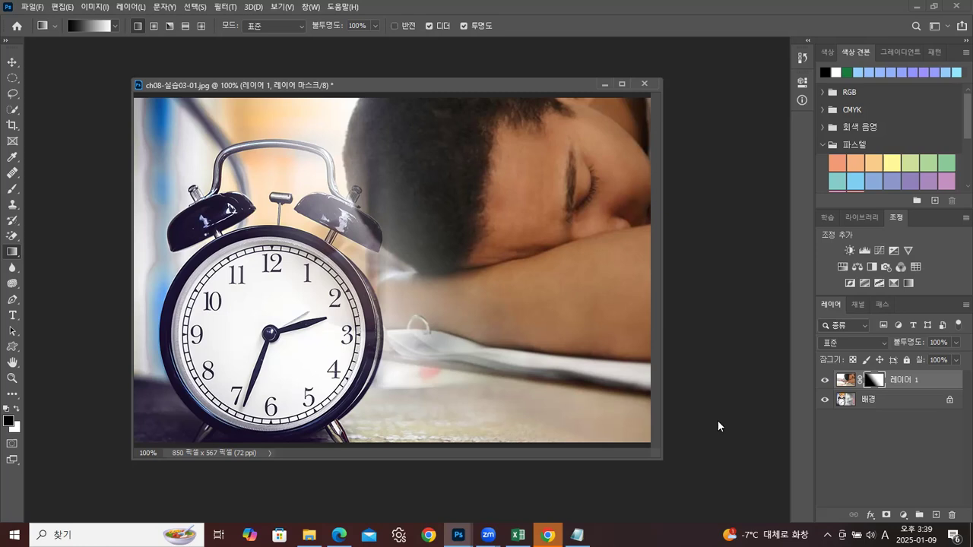
left_click_drag(354, 312, 419, 249)
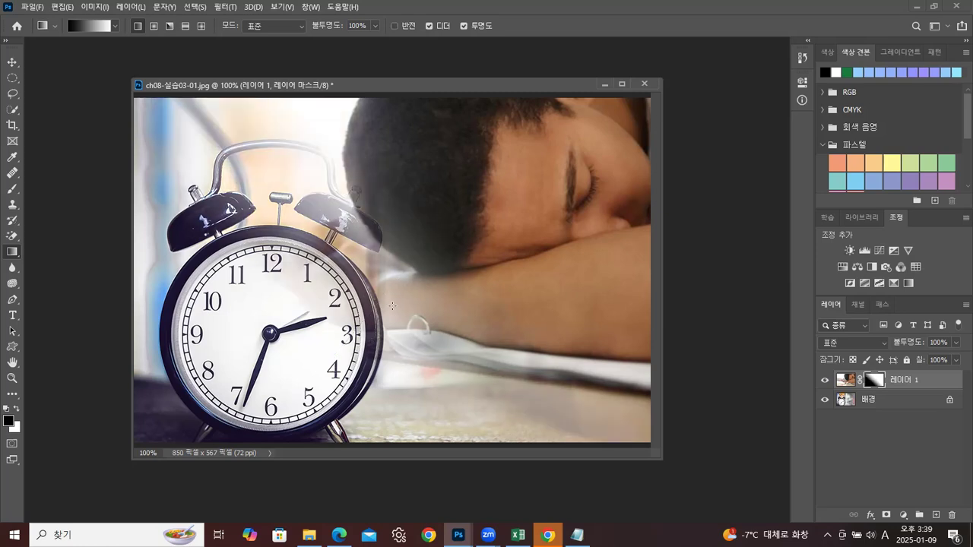
mouse_move(380, 285)
left_mouse_down()
mouse_move(451, 196)
mouse_move(385, 292)
left_mouse_up()
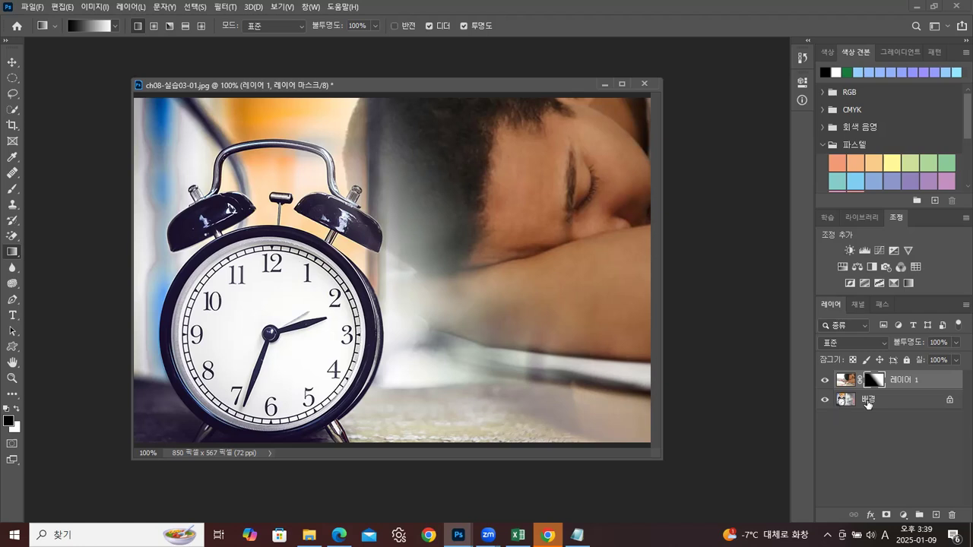
Step: Convert the clock background layer for smart filters, accepting its conversion to a smart object
left_click(867, 403)
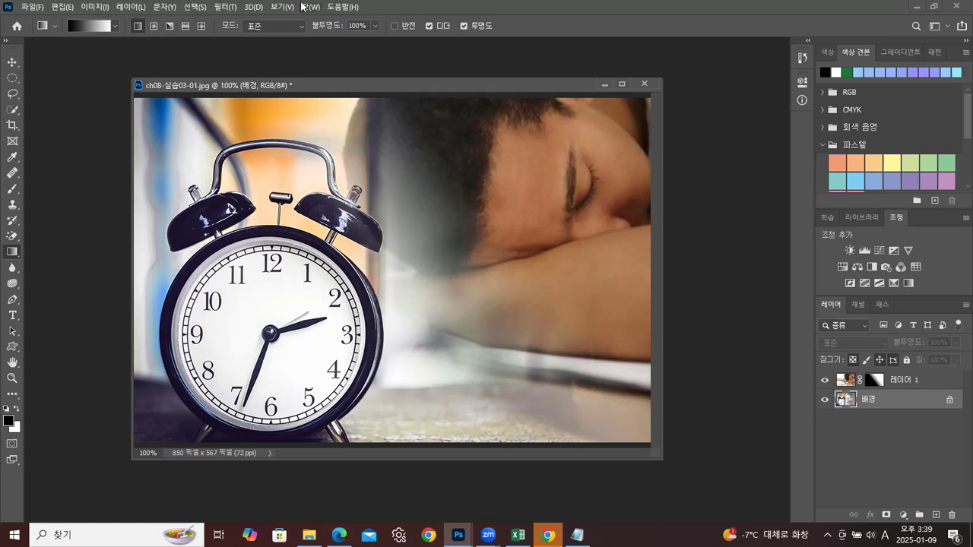
left_click(223, 9)
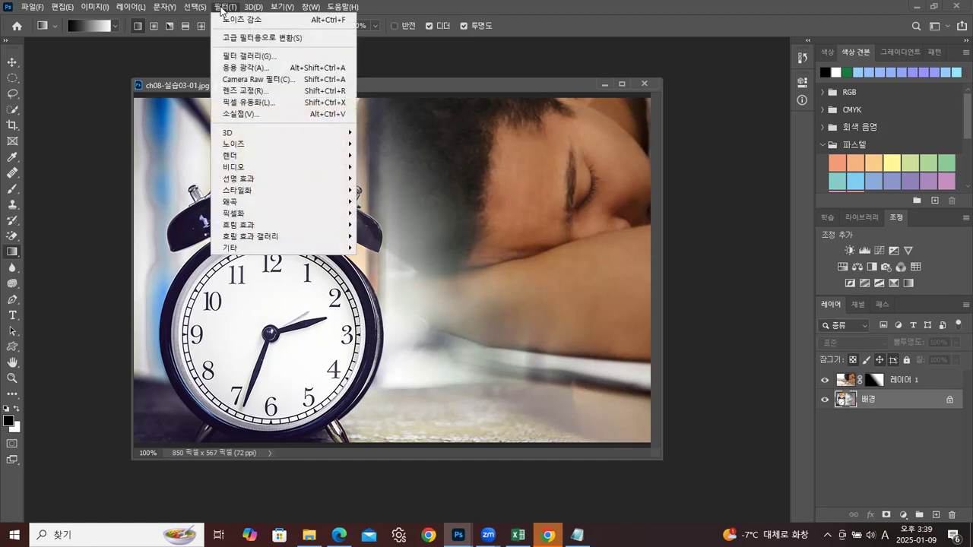
left_click(235, 38)
left_click(476, 204)
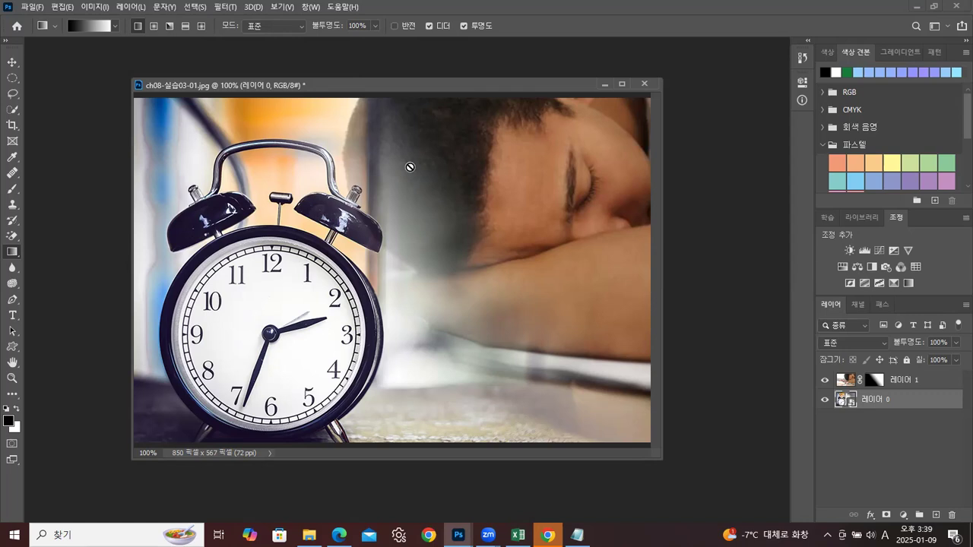
Step: Try a Spin Radial Blur with amount 25 and Good quality, centred slightly lower-left of the middle, and undo it
left_click(228, 8)
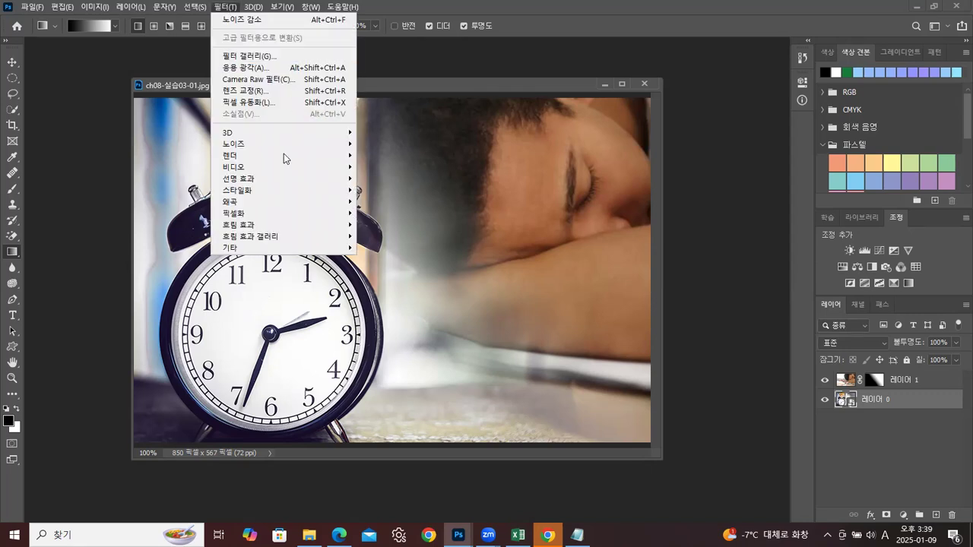
mouse_move(259, 227)
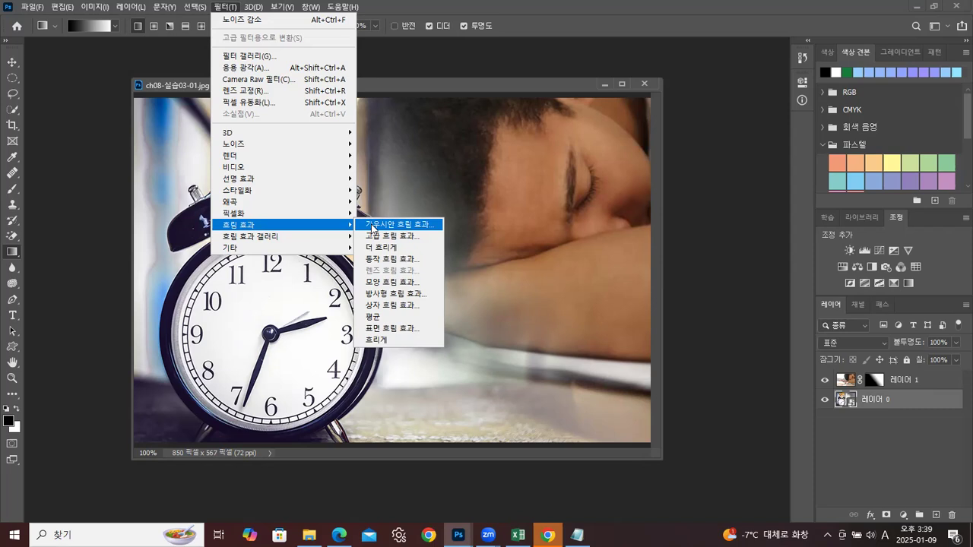
left_click(375, 295)
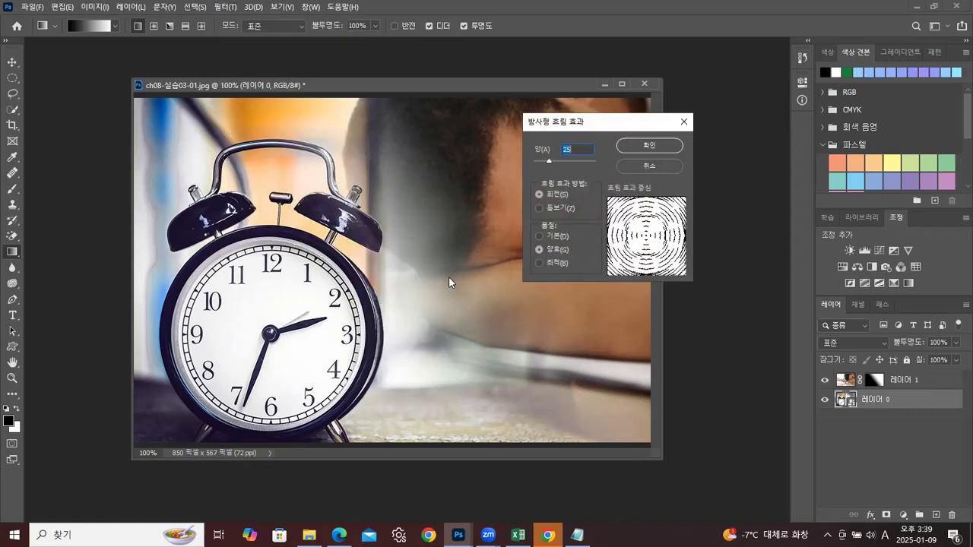
left_click(636, 248)
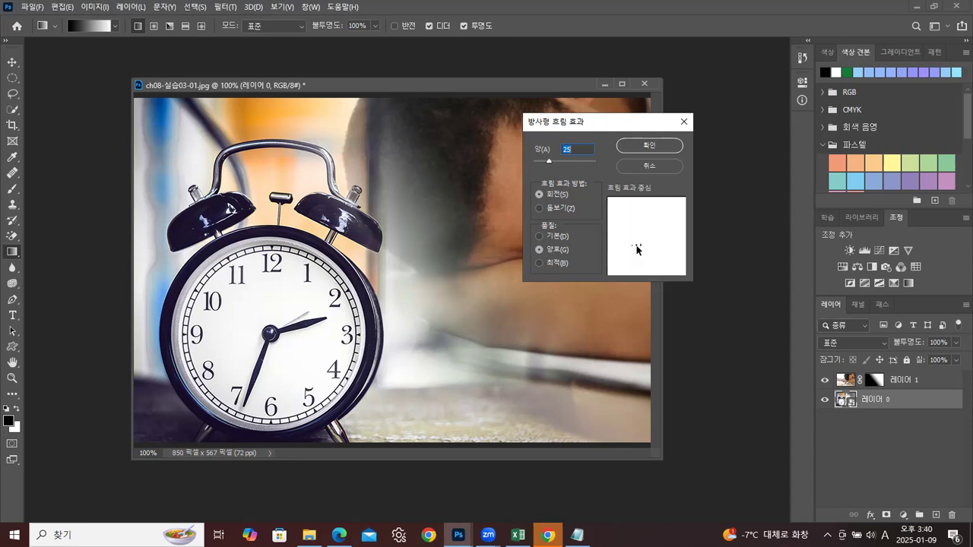
left_click_drag(637, 249, 634, 243)
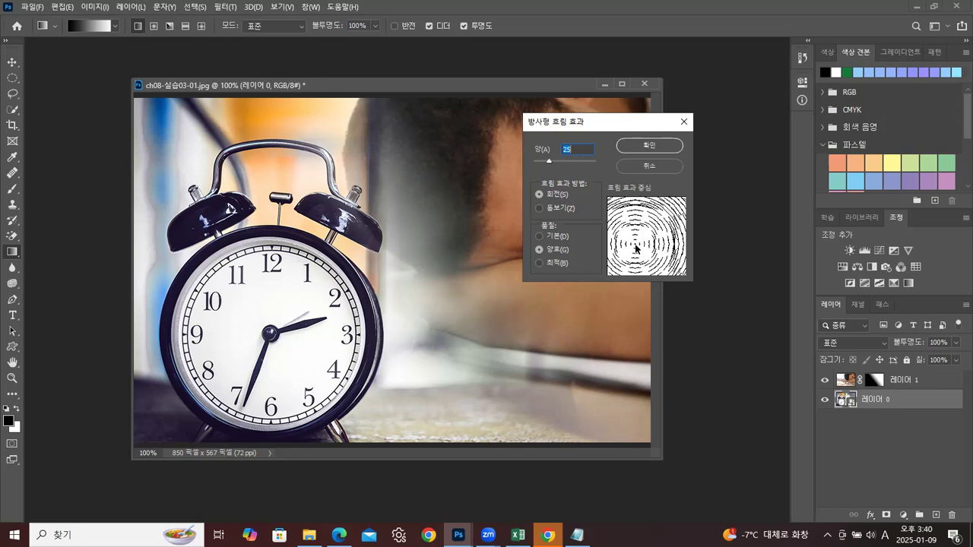
left_click(639, 144)
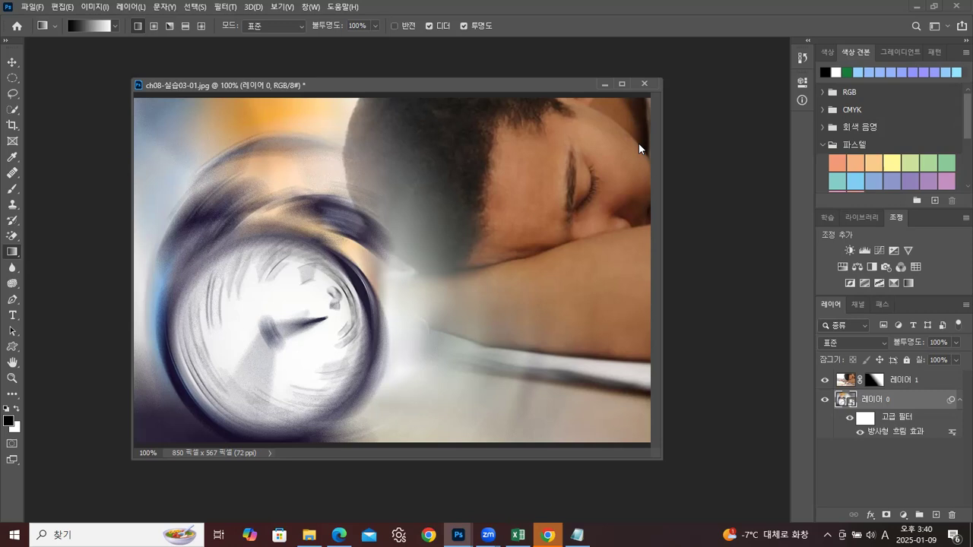
key("ctrl+z")
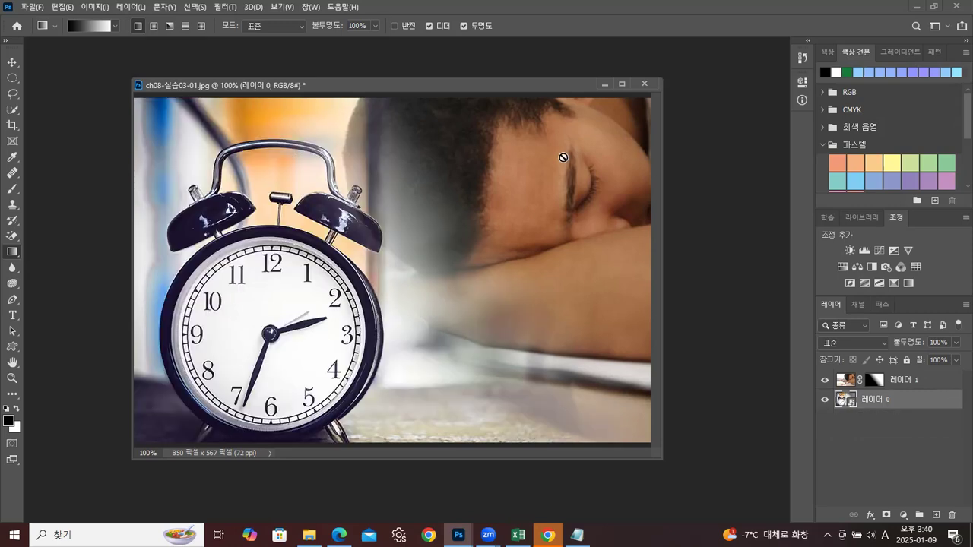
Step: Apply a Spin Radial Blur to the clock layer with amount 25 and Good quality, adjusting the blur centre onto the clock face
left_click(225, 6)
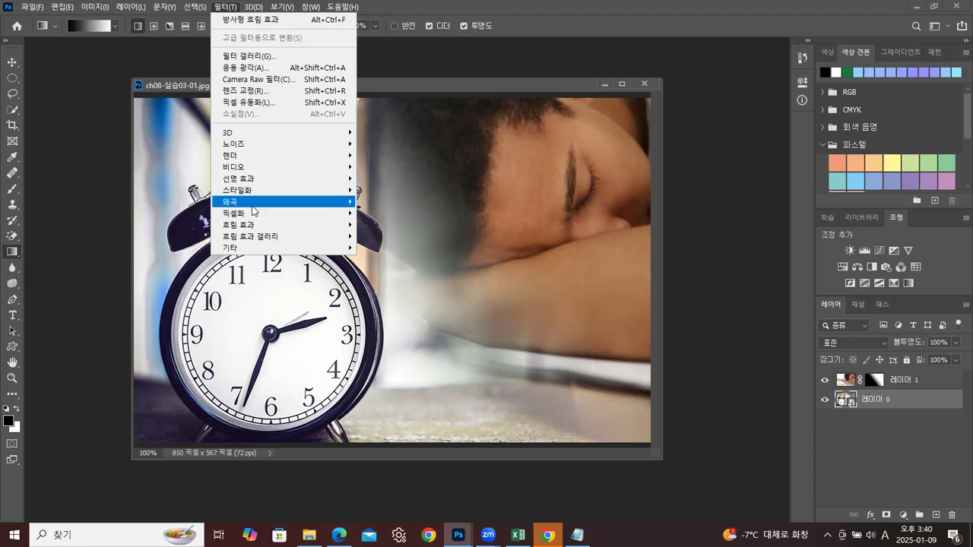
mouse_move(258, 227)
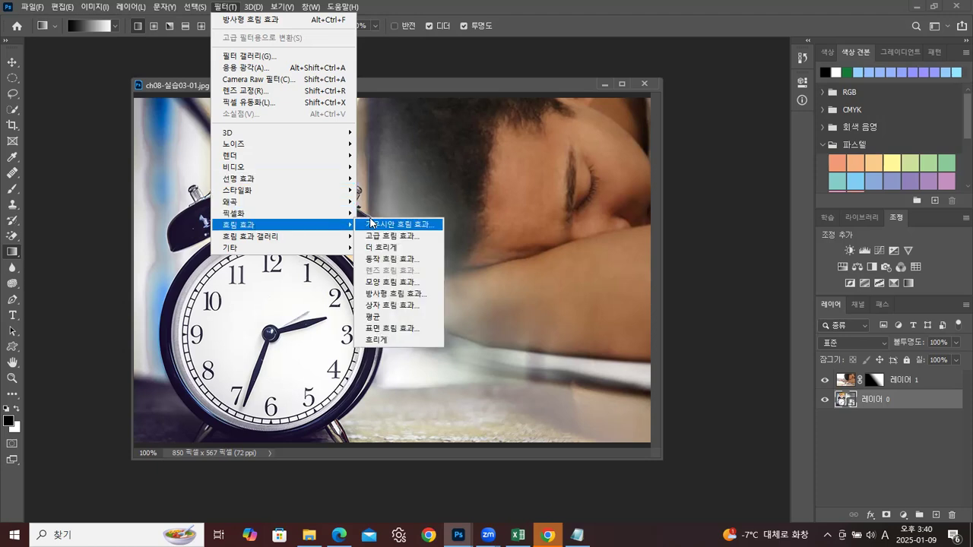
left_click(395, 294)
left_click_drag(633, 247, 624, 252)
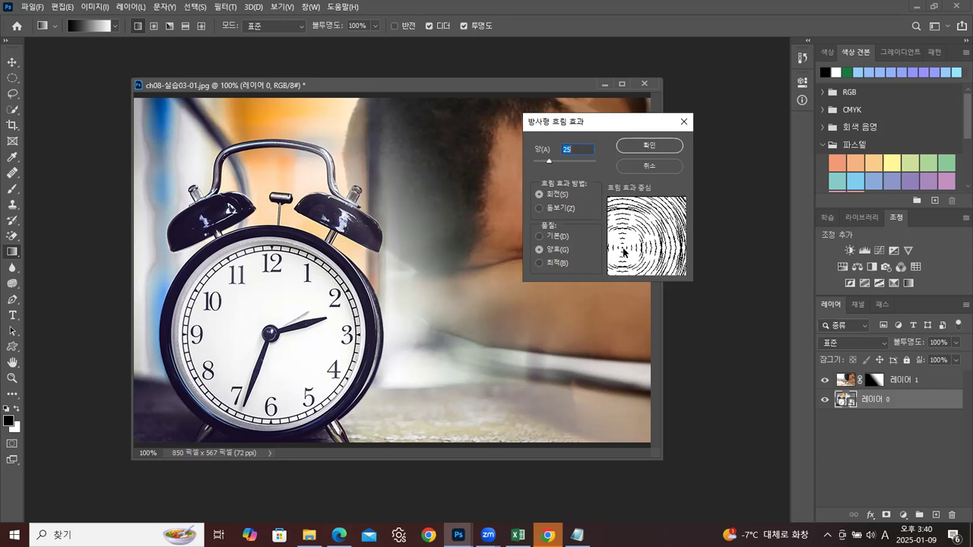
left_click(647, 145)
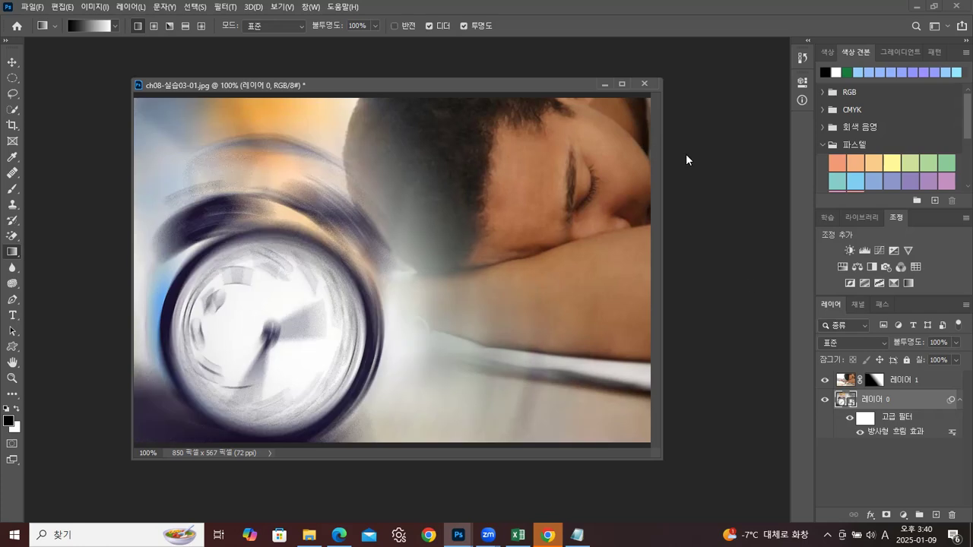
double_click(913, 428)
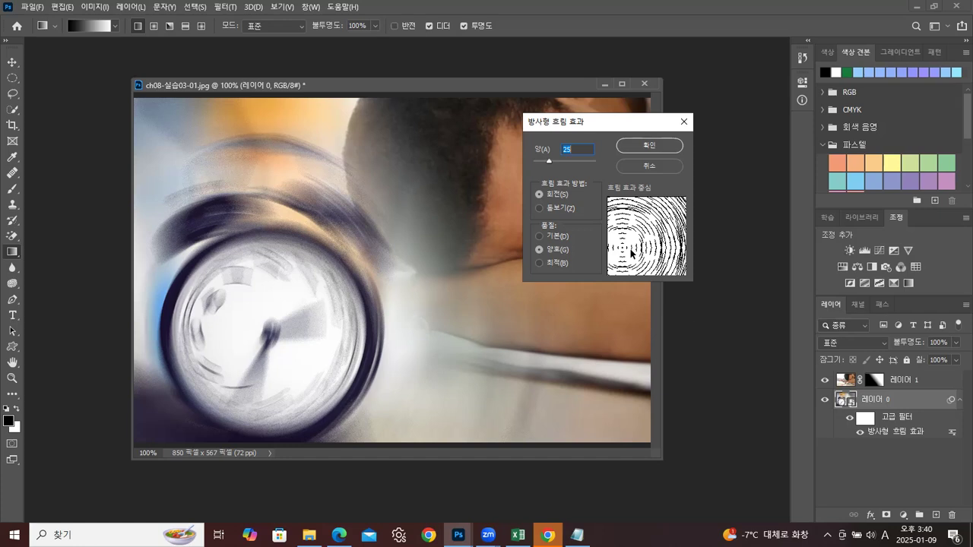
left_click(646, 147)
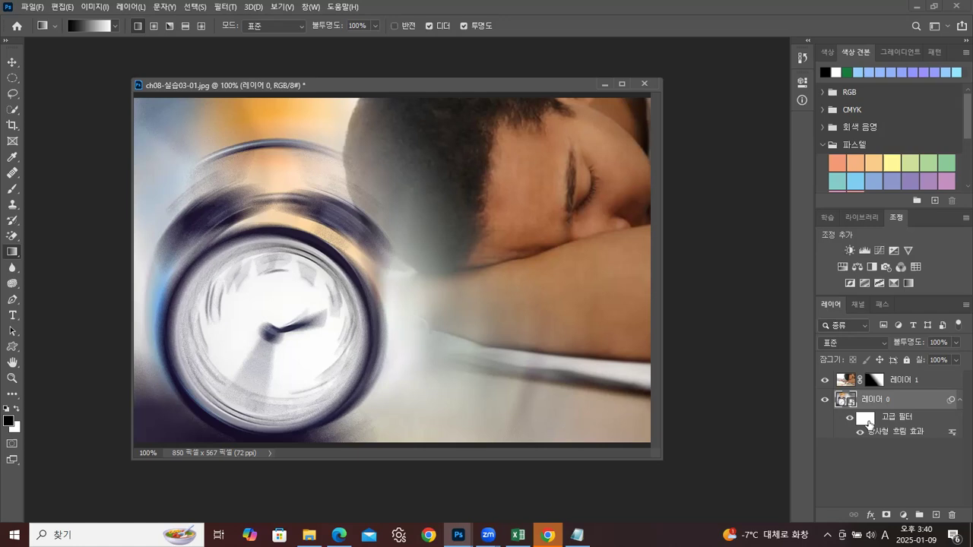
Step: Paint black on the smart filter mask with an enlarged soft brush to restore the sharp clock face
left_click(870, 423)
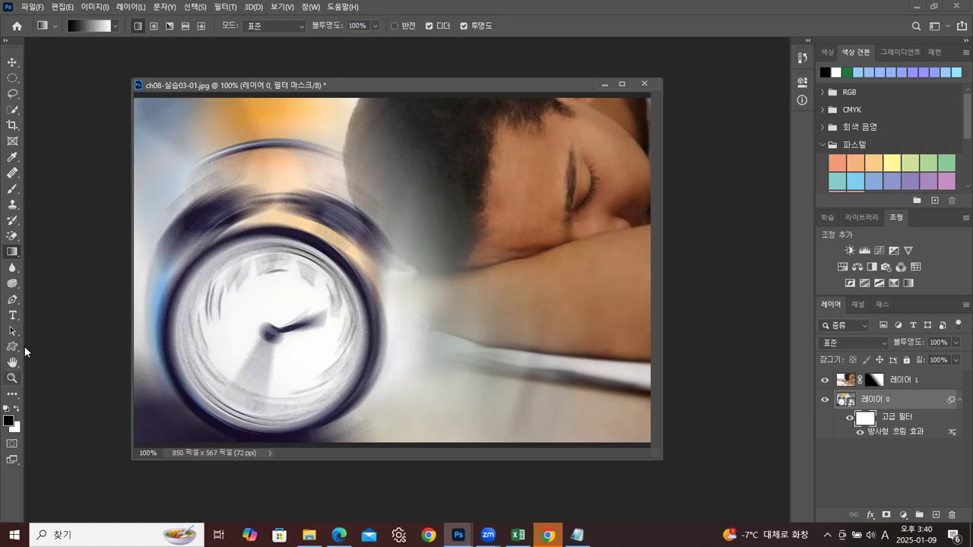
left_click(12, 189)
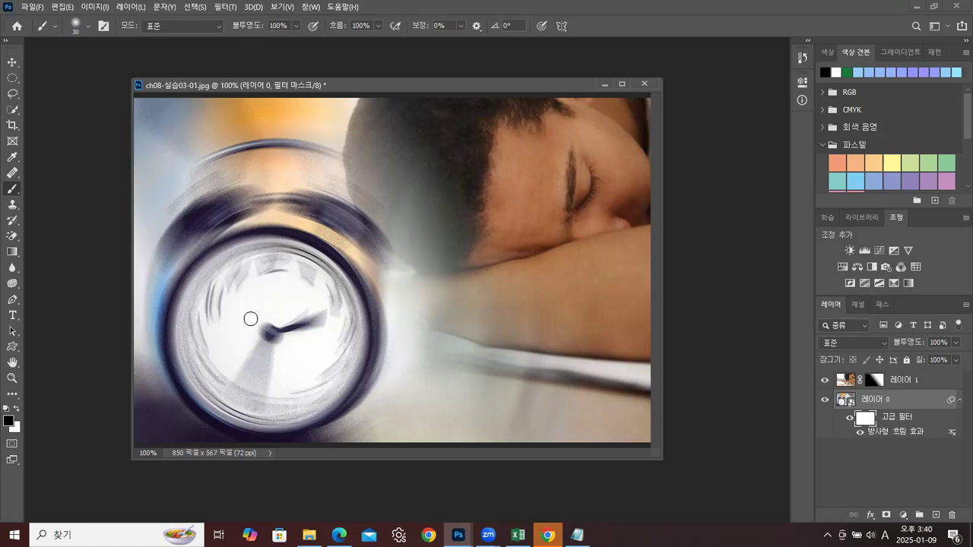
key("bracketright")
key("bracketright")
key("bracketright")
key("bracketright")
key("bracketright")
key("bracketright")
key("bracketright")
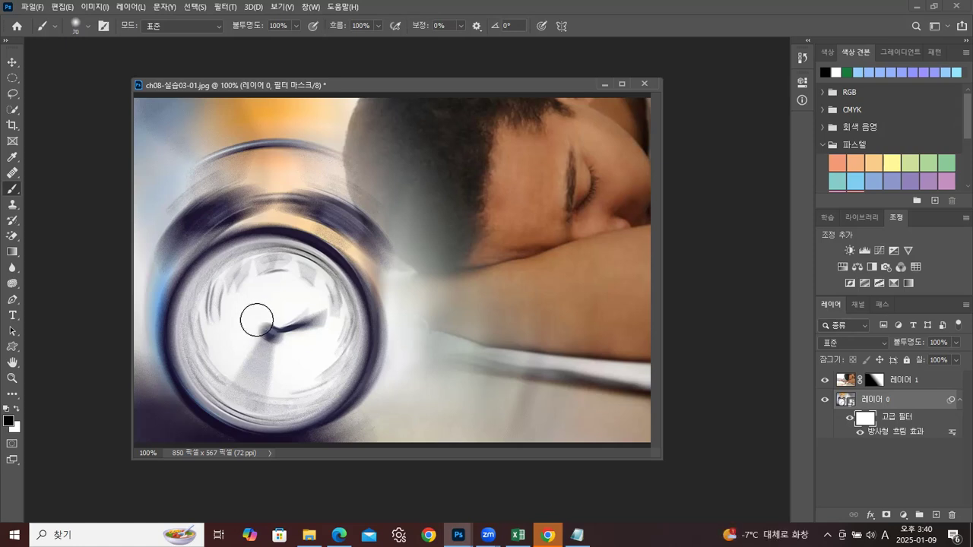
key("bracketright")
key("bracketright")
key("bracketright")
key("bracketright")
key("bracketright")
mouse_move(257, 320)
left_mouse_down()
mouse_move(281, 315)
mouse_move(202, 327)
mouse_move(271, 292)
mouse_move(333, 346)
mouse_move(322, 341)
mouse_move(253, 404)
mouse_move(183, 364)
mouse_move(241, 325)
mouse_move(244, 305)
mouse_move(328, 386)
mouse_move(288, 310)
mouse_move(274, 339)
left_mouse_up()
Step: Mask out the blur above the clock's handle and on the surface beside the clock using a 150 px black brush
key("bracketleft")
key("bracketleft")
key("bracketleft")
left_click_drag(174, 119, 357, 121)
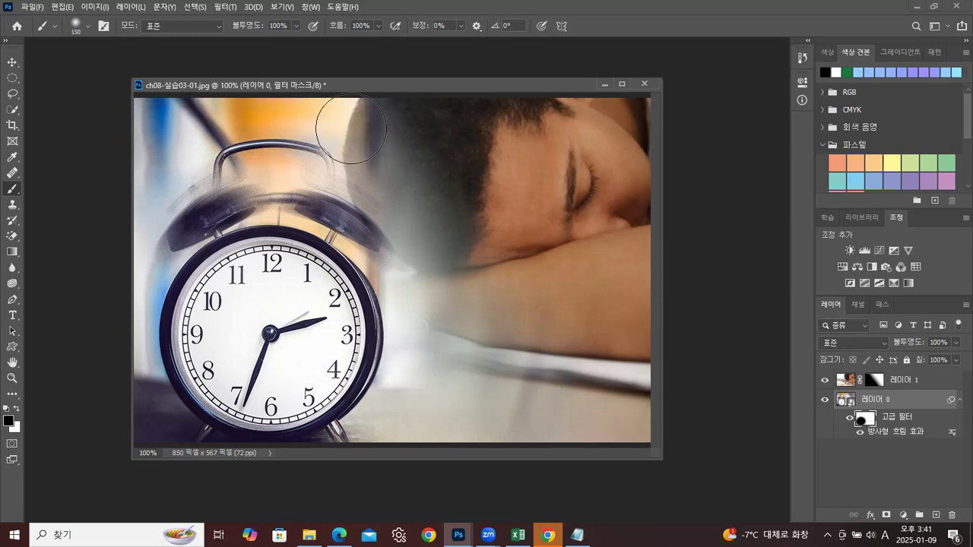
left_click_drag(471, 323, 477, 414)
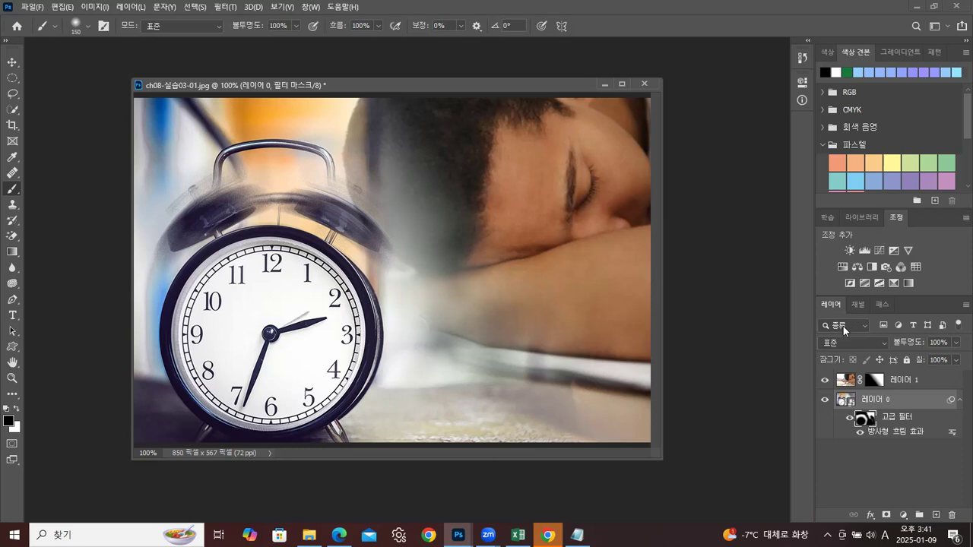
Step: Edit the Radial Blur smart filter and fine-tune its blur centre so the alarm bells swirl around the clock
double_click(897, 431)
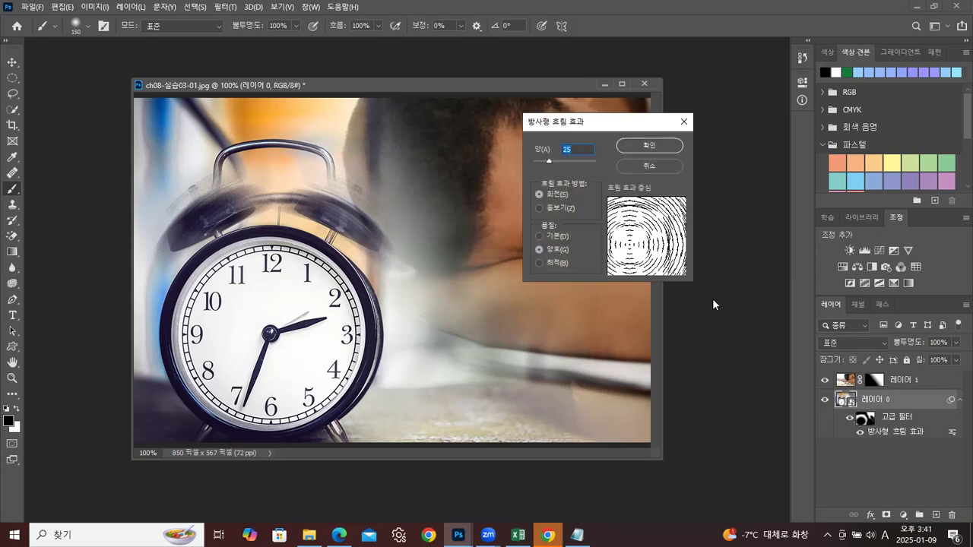
left_click_drag(628, 244, 627, 242)
left_click(644, 143)
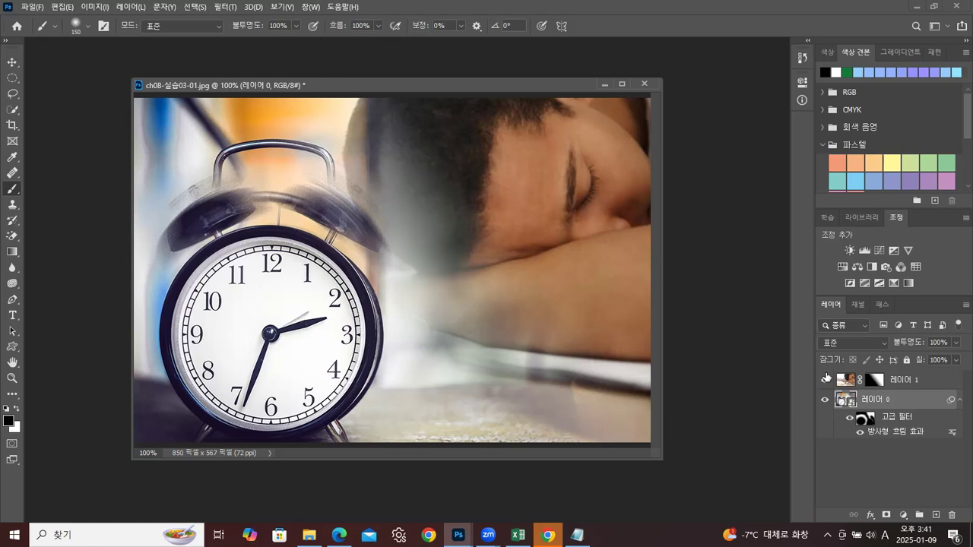
double_click(901, 431)
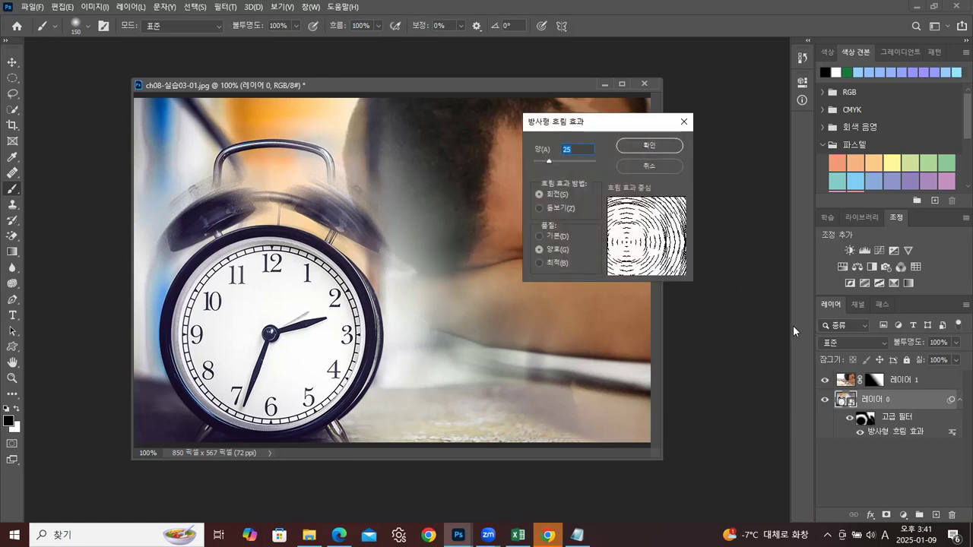
left_click_drag(623, 243, 625, 246)
left_click(636, 149)
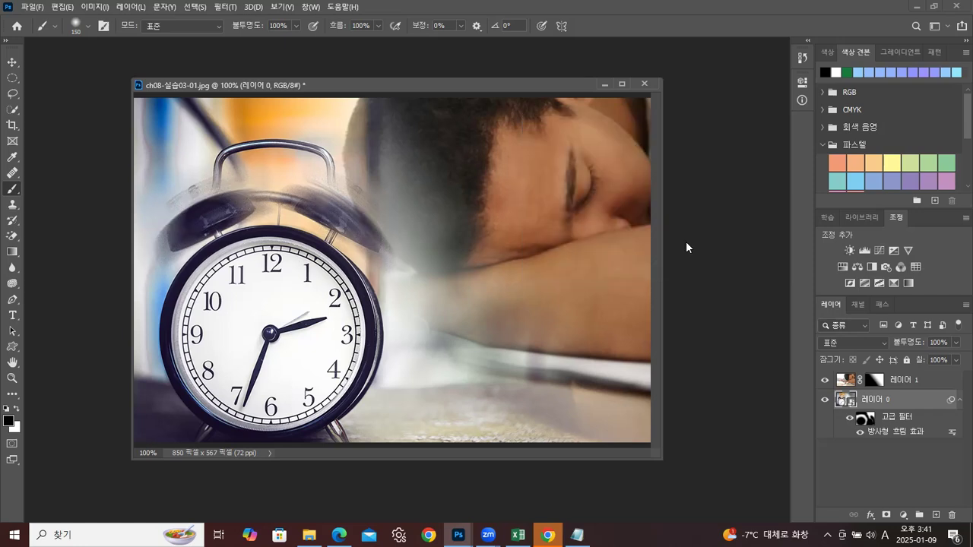
Step: Start saving the composite under a new name and set the file format to JPEG
left_click_drag(398, 87, 373, 87)
left_click(28, 7)
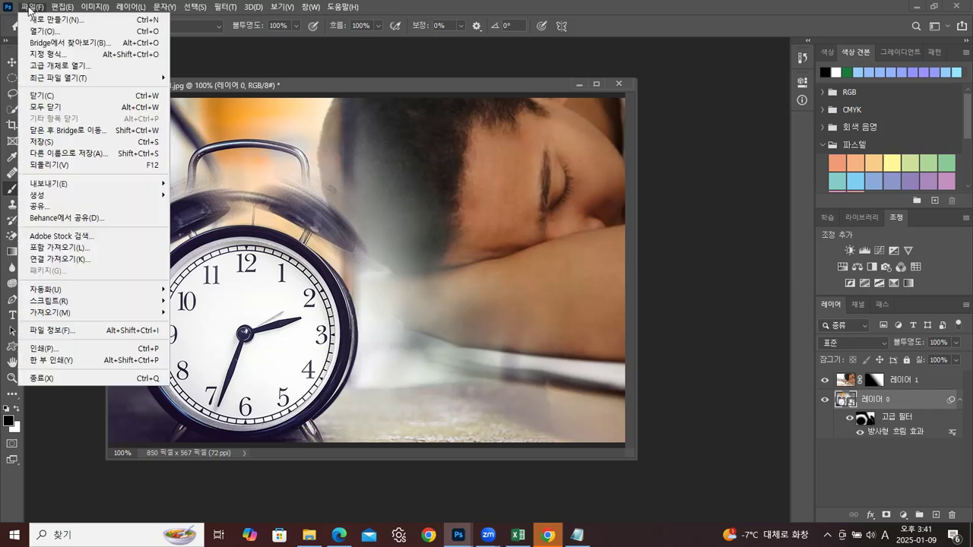
left_click(75, 153)
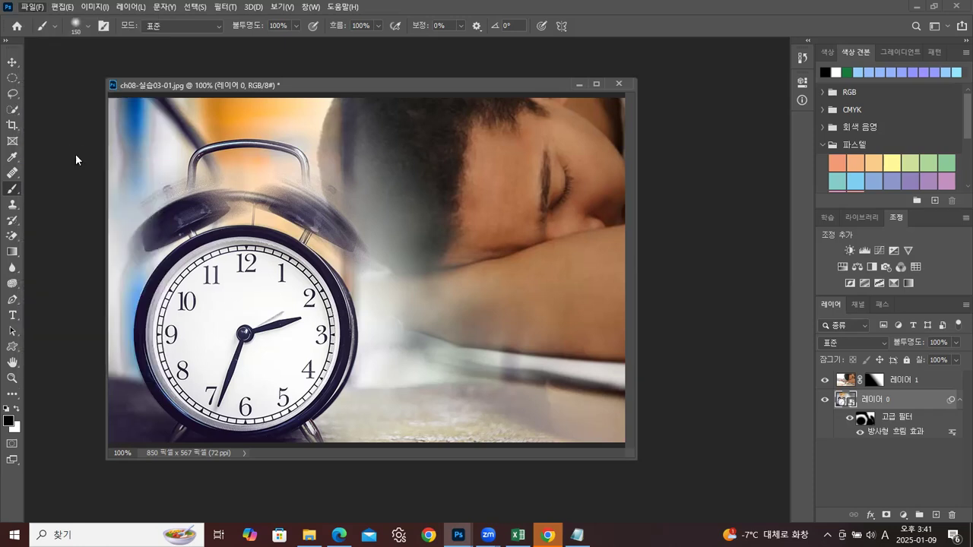
left_click(437, 270)
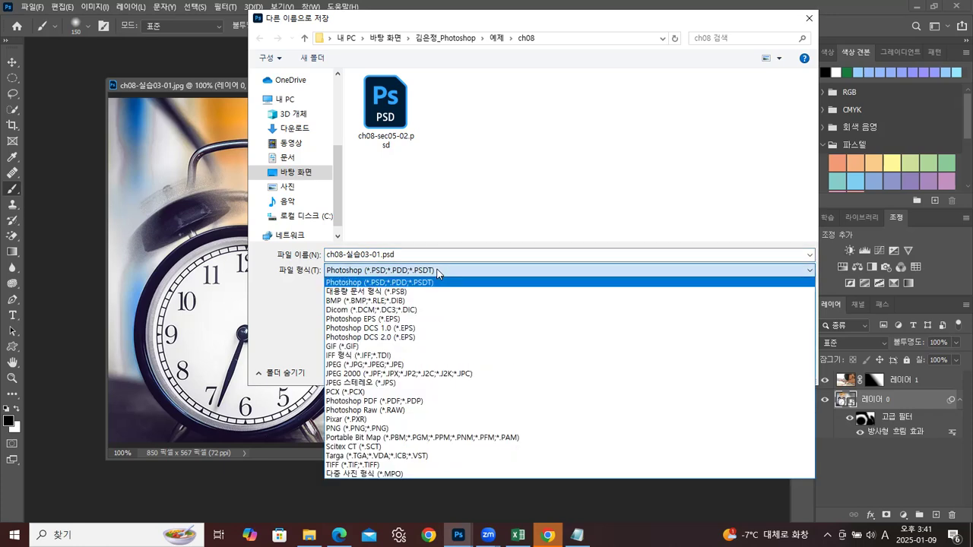
left_click(422, 364)
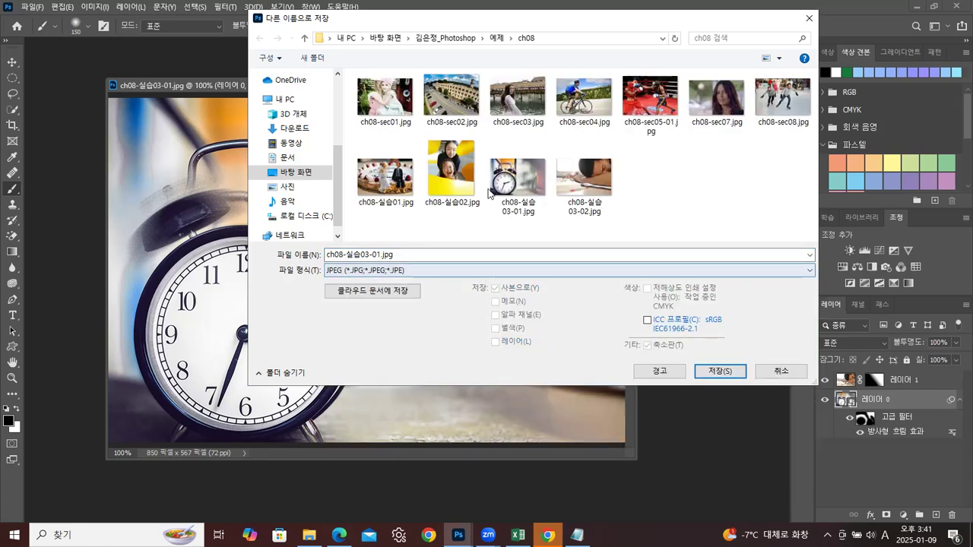
Step: Save the composite in the 실습 folder as 11_04.jpg with JPEG quality 12
left_click(447, 38)
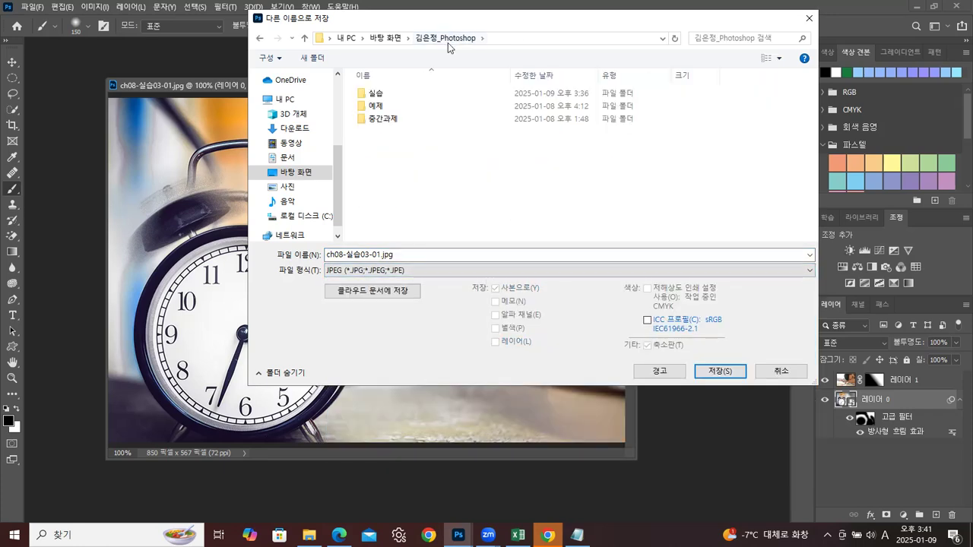
double_click(378, 92)
left_click_drag(812, 98, 541, 222)
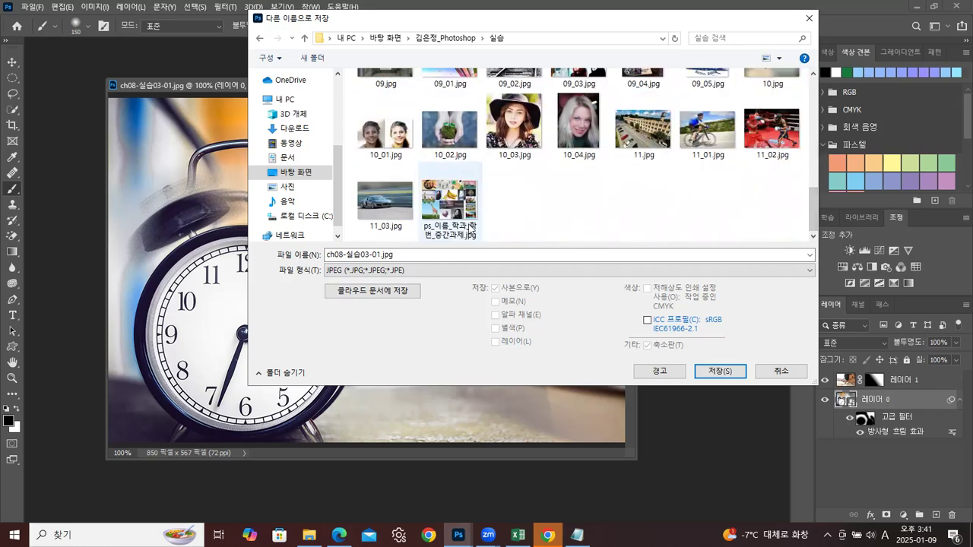
left_click(384, 202)
double_click(347, 256)
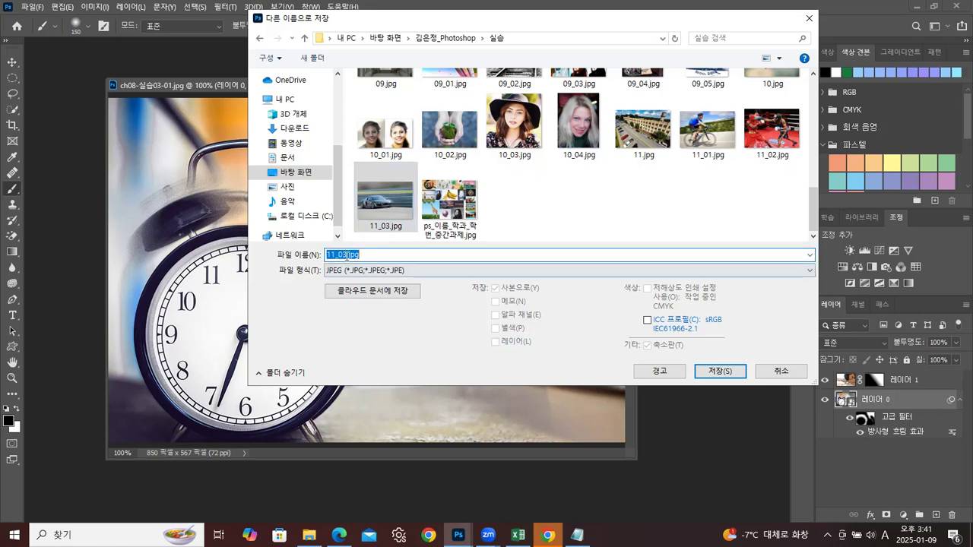
left_click(347, 255)
key("BackSpace")
type("4")
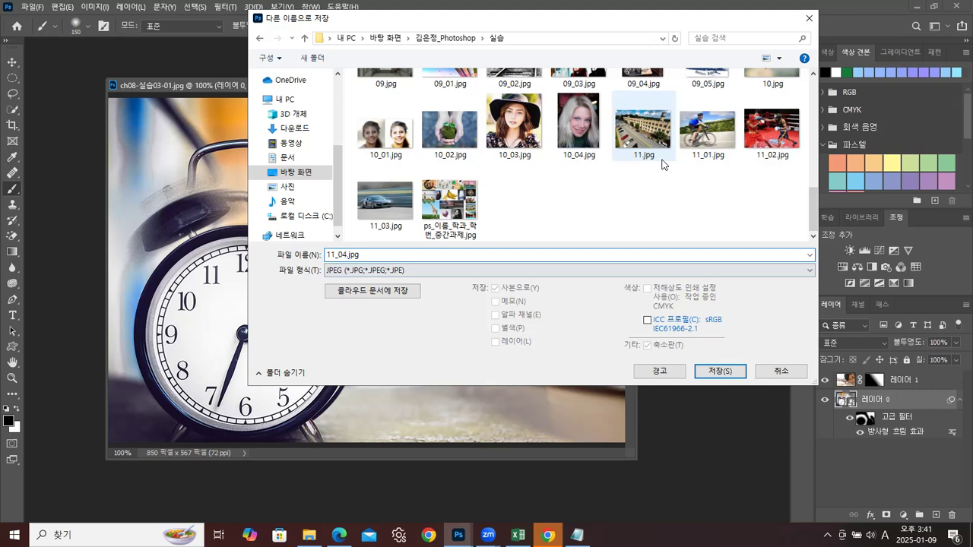
left_click(722, 373)
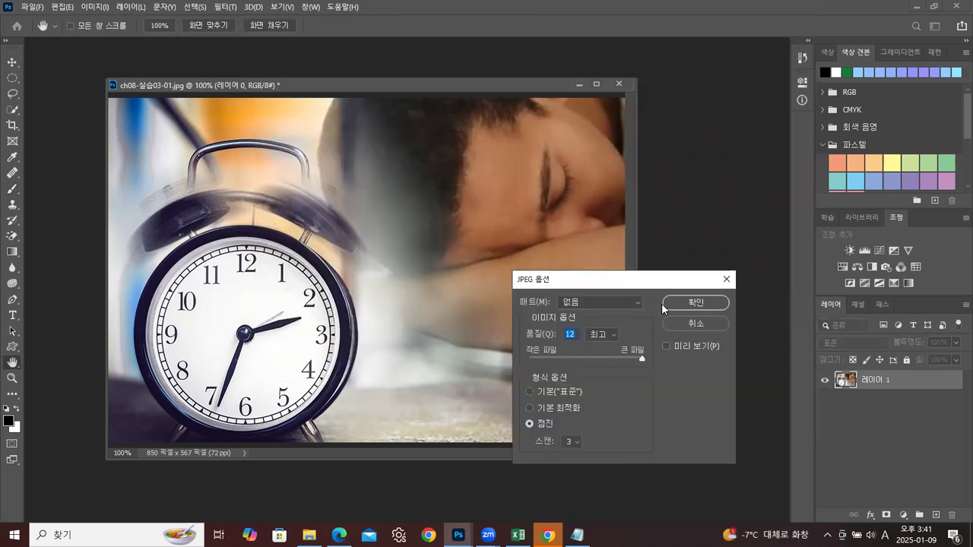
left_click(694, 306)
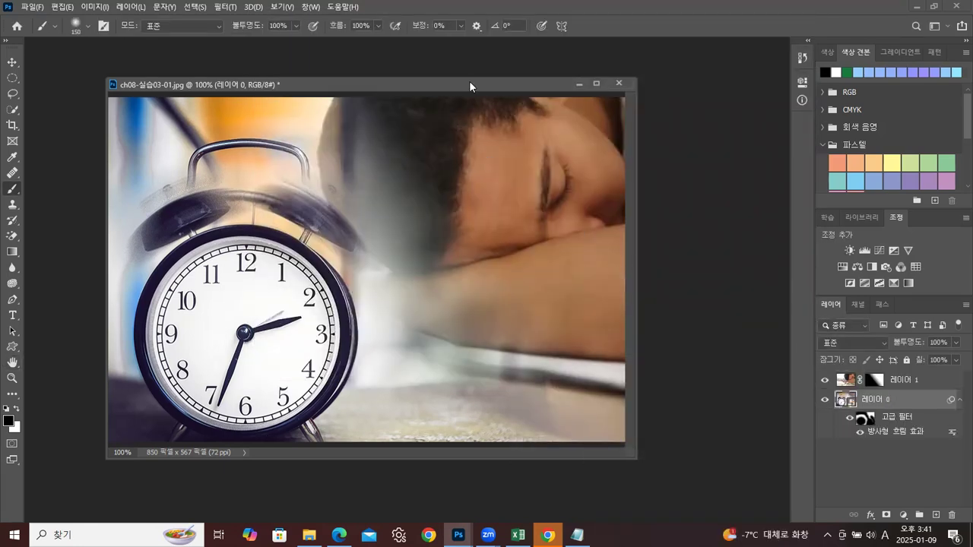
Step: Close the clock composite document
left_click_drag(469, 81, 451, 80)
left_click(605, 82)
left_click(491, 203)
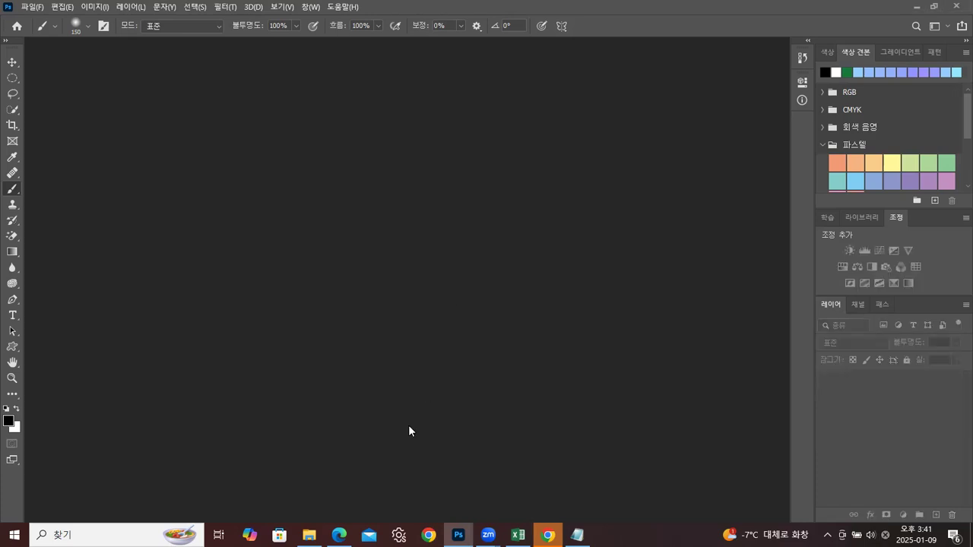
Step: Open ch08-실습01.jpg from the file explorer in Photoshop and activate the Move tool
key("alt+Tab")
left_click_drag(363, 340, 68, 365)
mouse_move(170, 51)
left_mouse_down()
mouse_move(236, 76)
mouse_move(271, 71)
mouse_move(241, 55)
left_mouse_up()
key("v")
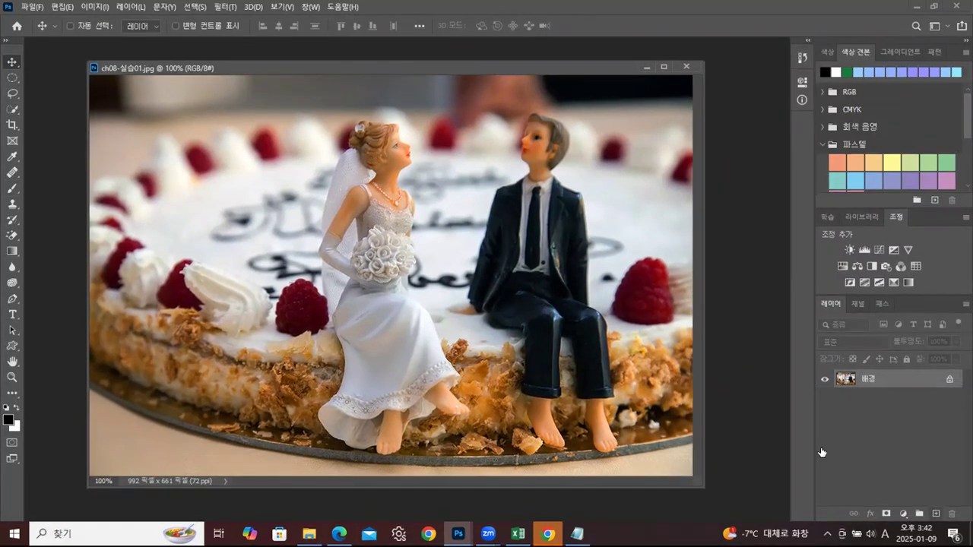
Step: Add a new layer above the cake photo, fill it with black and render 구름 효과 1 on it
key("ctrl+shift+alt+n")
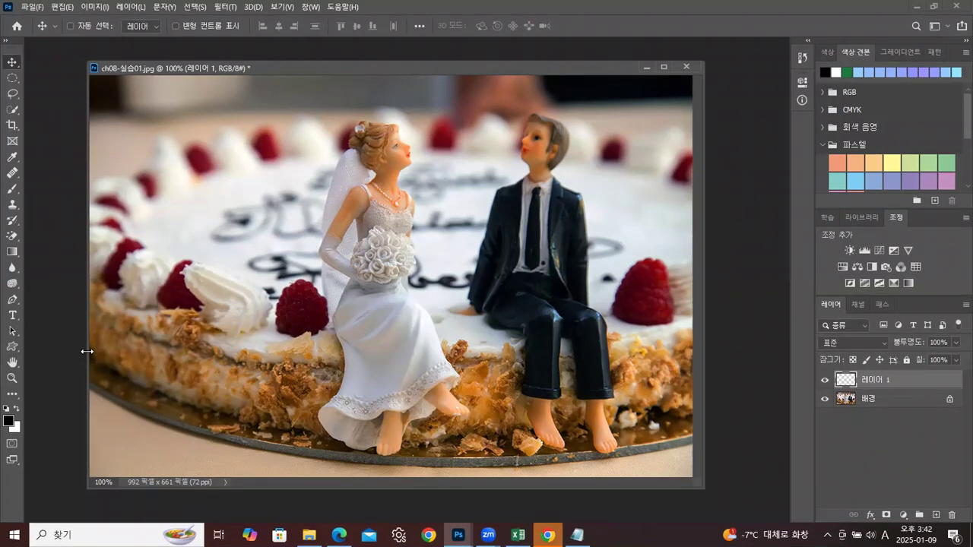
key("alt+BackSpace")
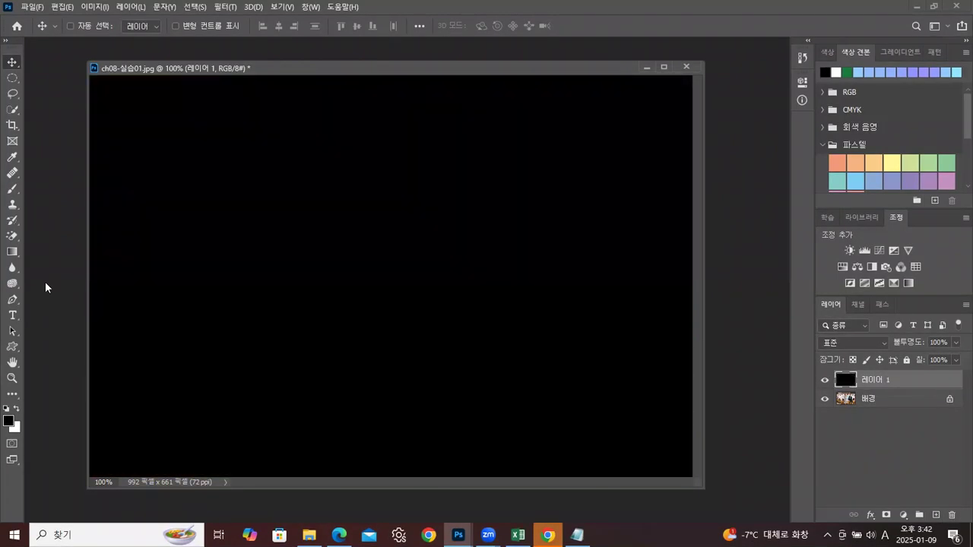
left_click(225, 8)
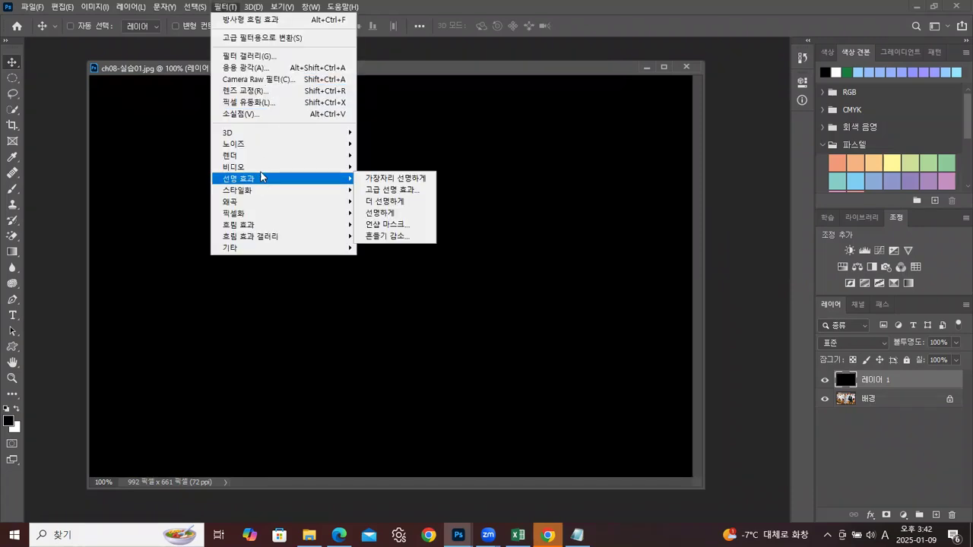
mouse_move(260, 160)
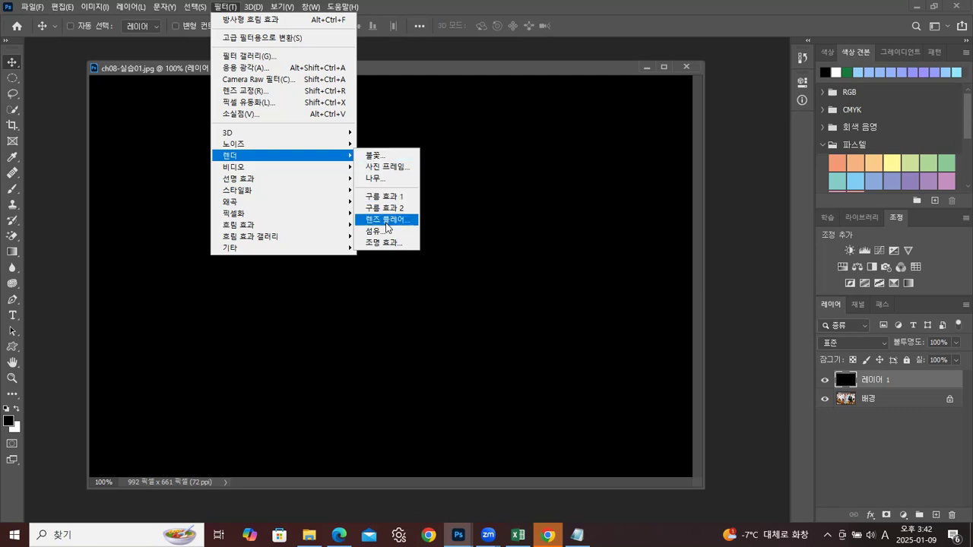
left_click(389, 196)
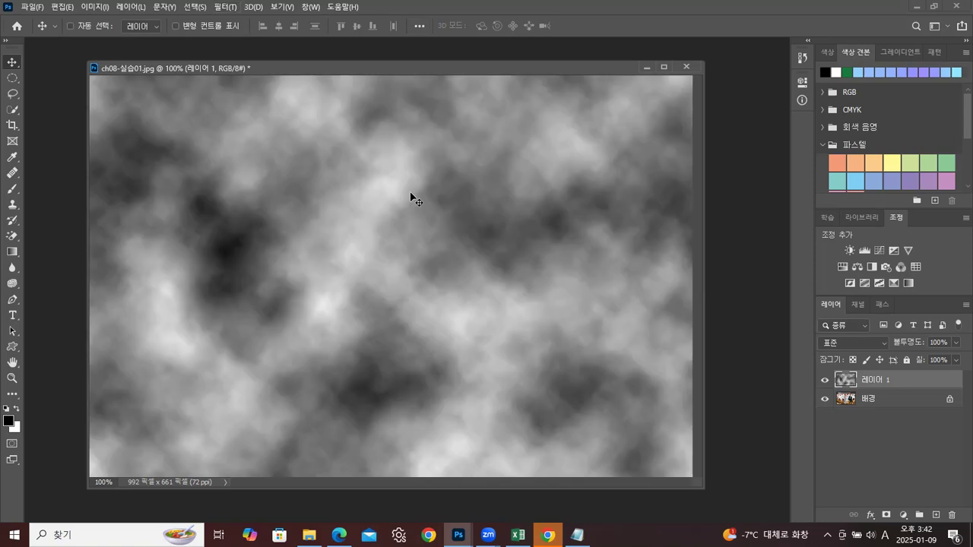
Step: Render 구름 효과 2 on the clouds layer
left_click(225, 7)
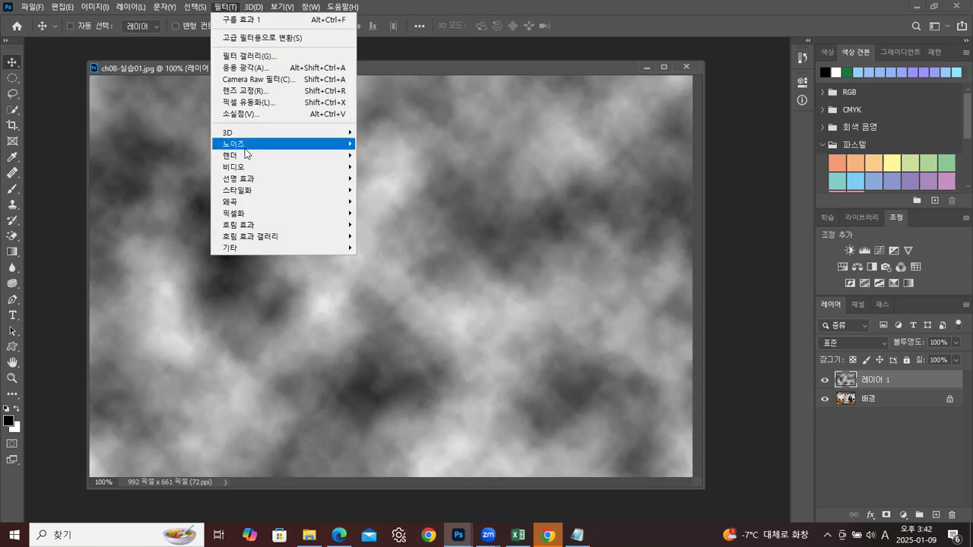
mouse_move(245, 154)
left_click(388, 210)
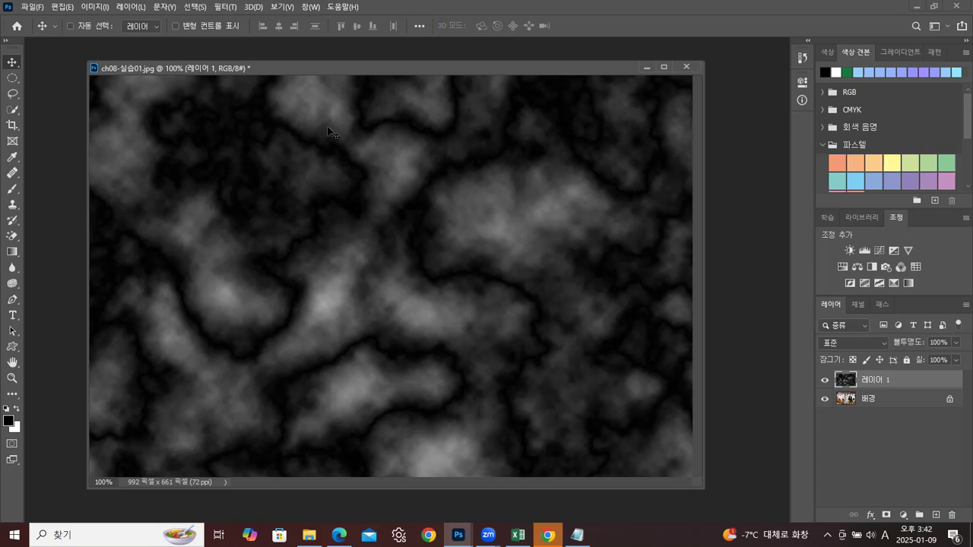
Step: Hide the clouds layer and start the Lighting Effects (조명 효과) filter on the 배경 layer
left_click(825, 379)
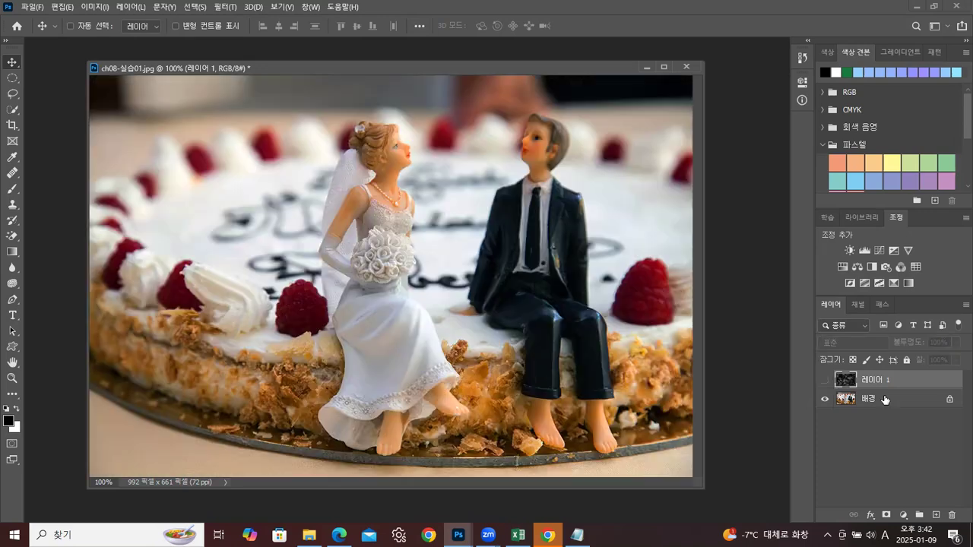
left_click(889, 397)
left_click(223, 6)
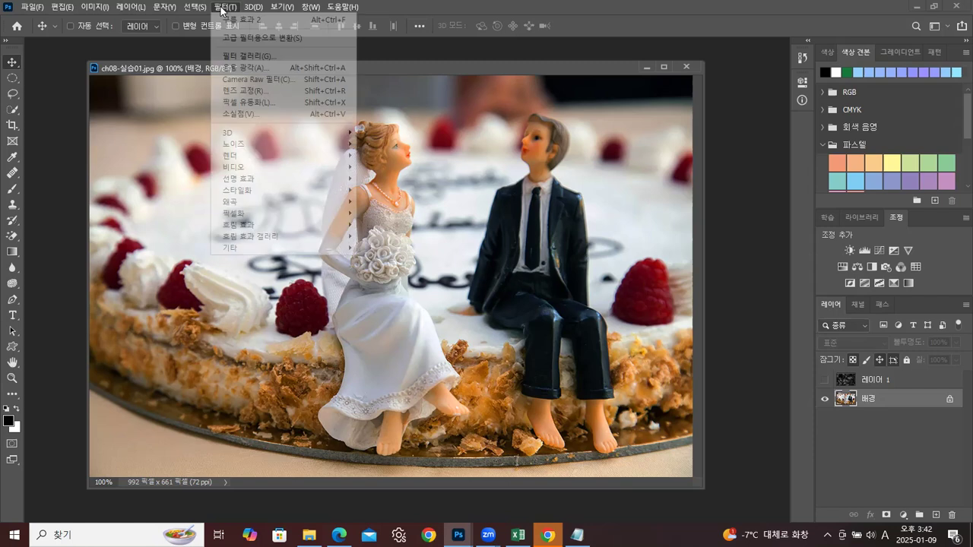
mouse_move(288, 158)
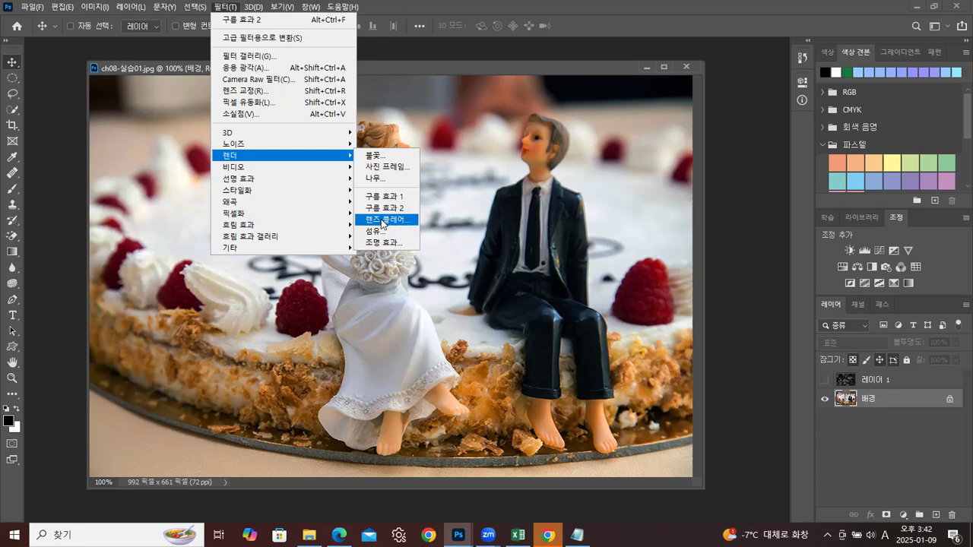
left_click(393, 222)
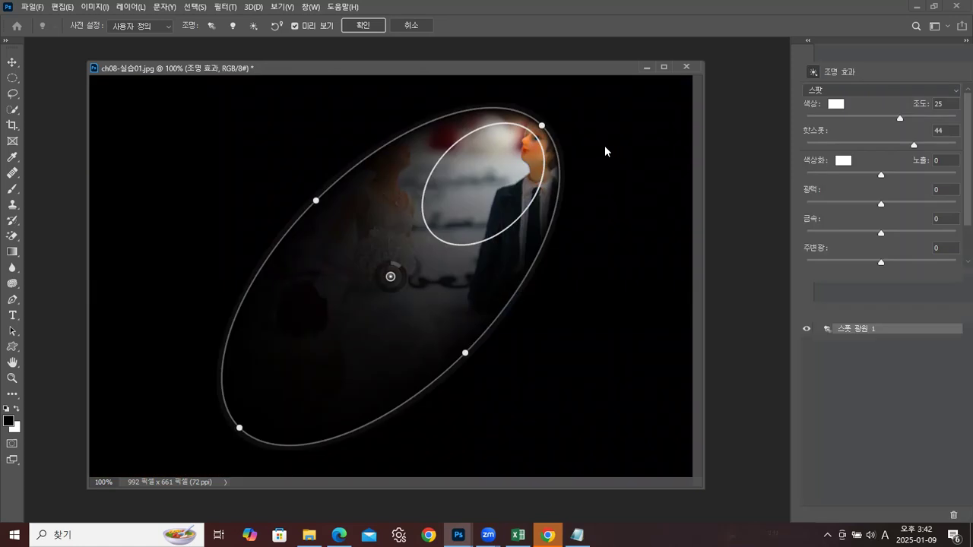
Step: Enlarge and widen the spot light around the figurine couple and raise its intensity to 44
left_click_drag(562, 105, 494, 173)
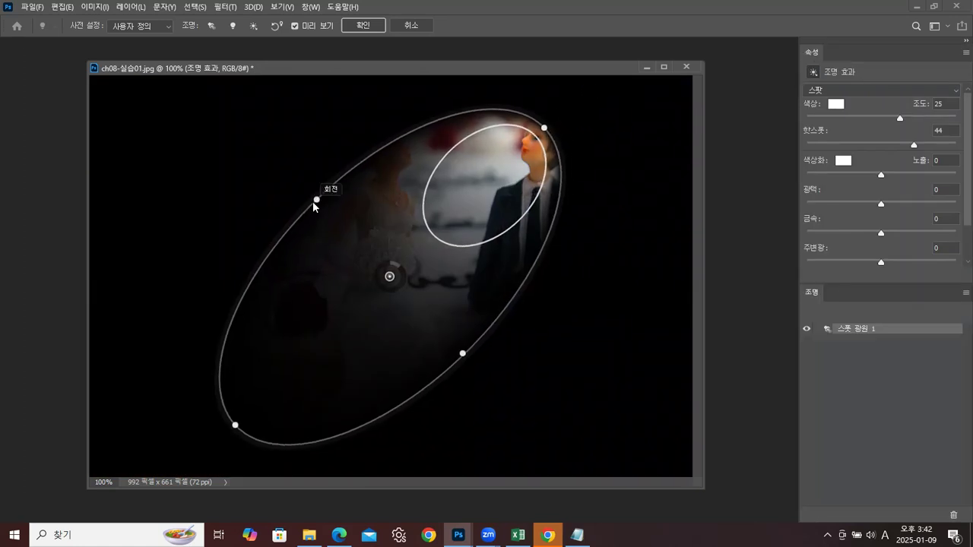
left_click_drag(400, 265, 357, 245)
left_click_drag(407, 308, 452, 338)
left_click_drag(463, 104, 590, 77)
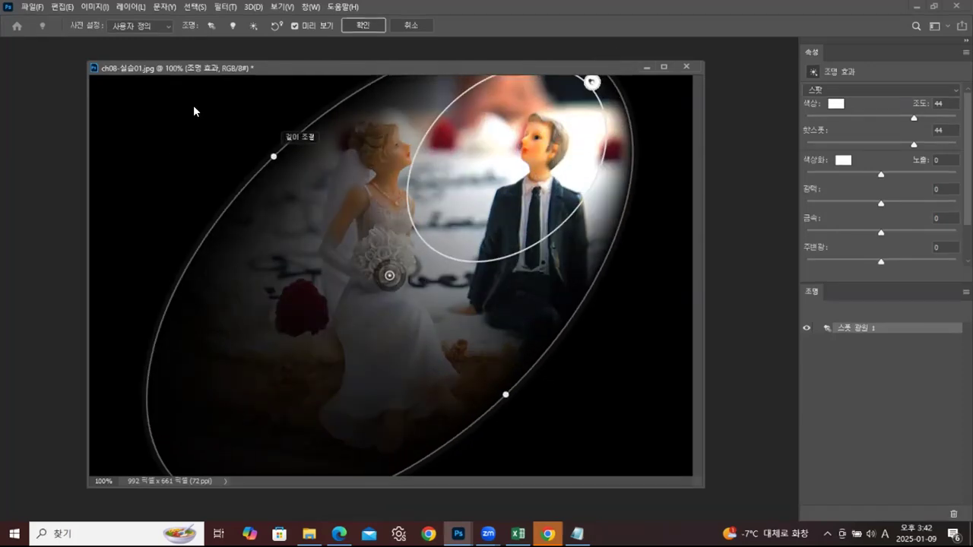
left_click_drag(274, 156, 244, 122)
left_click_drag(535, 430, 539, 431)
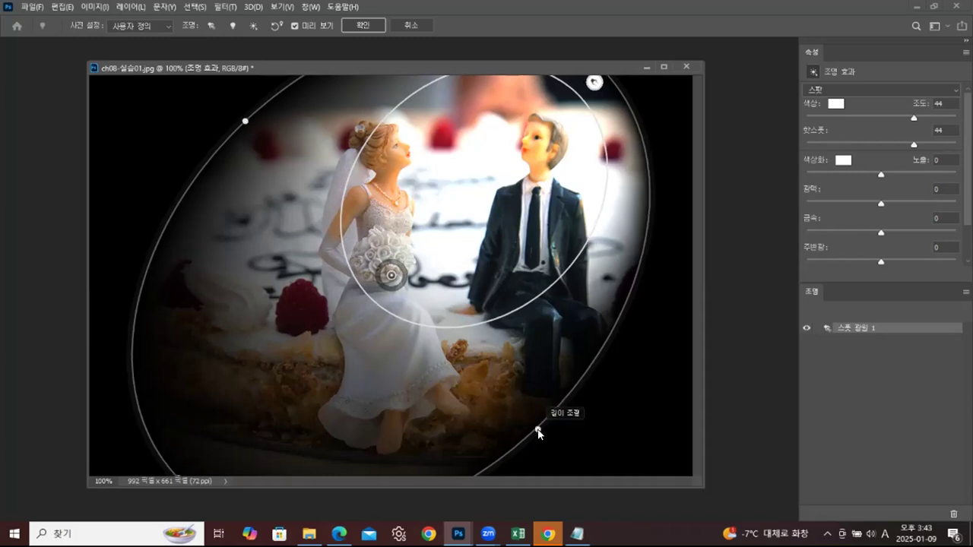
Step: Try the 점 and 무한 light types on the photo and return the light to 스팟
left_click(829, 88)
left_click(824, 96)
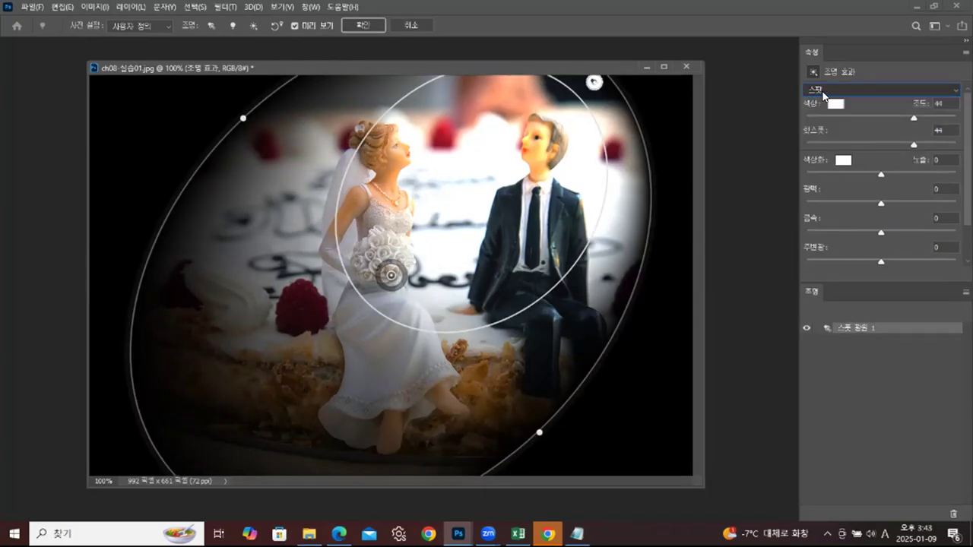
scroll(824, 95, "up", 1)
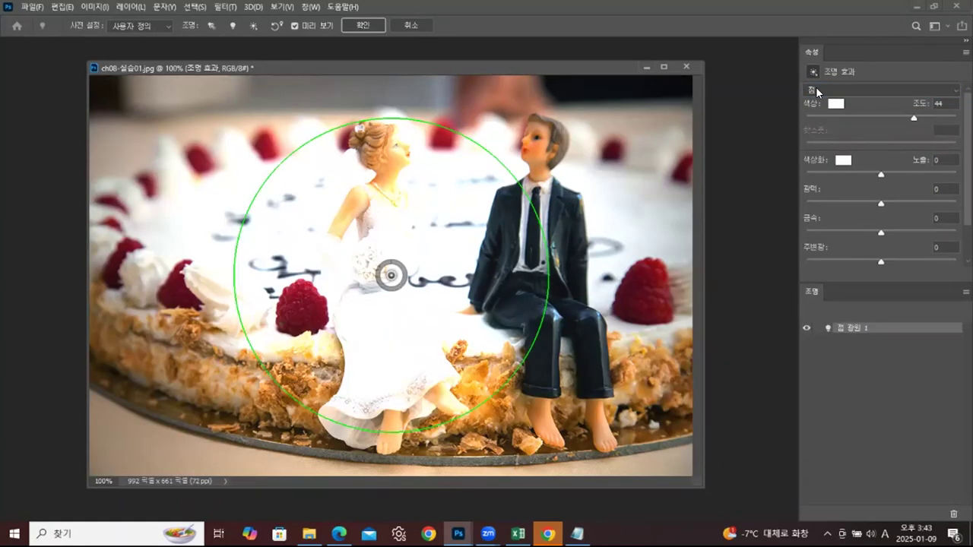
left_click(817, 89)
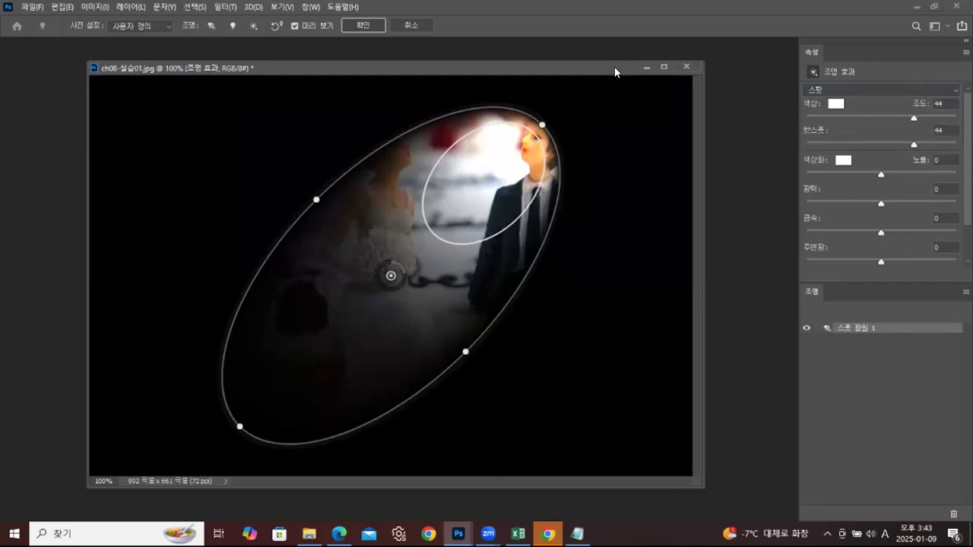
key("Down")
key("Return")
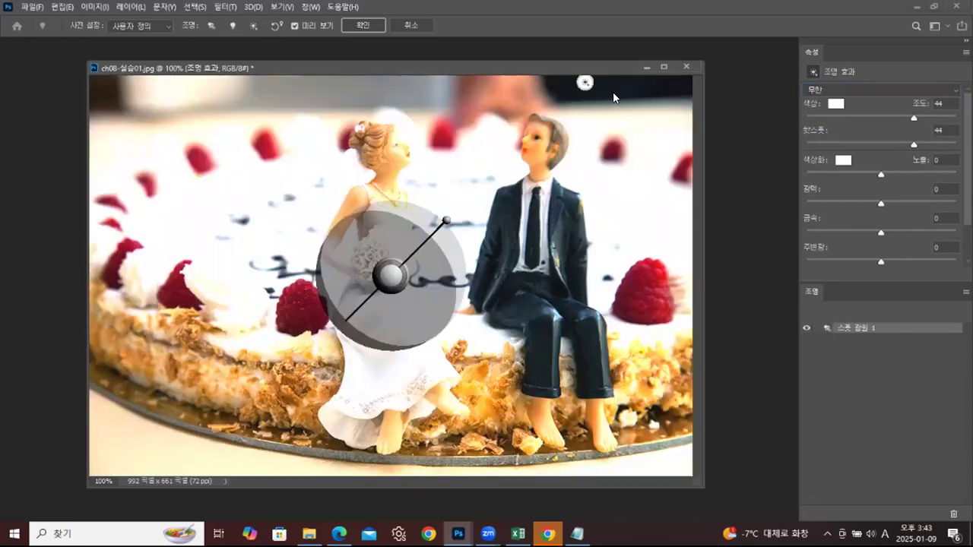
key("alt+Down")
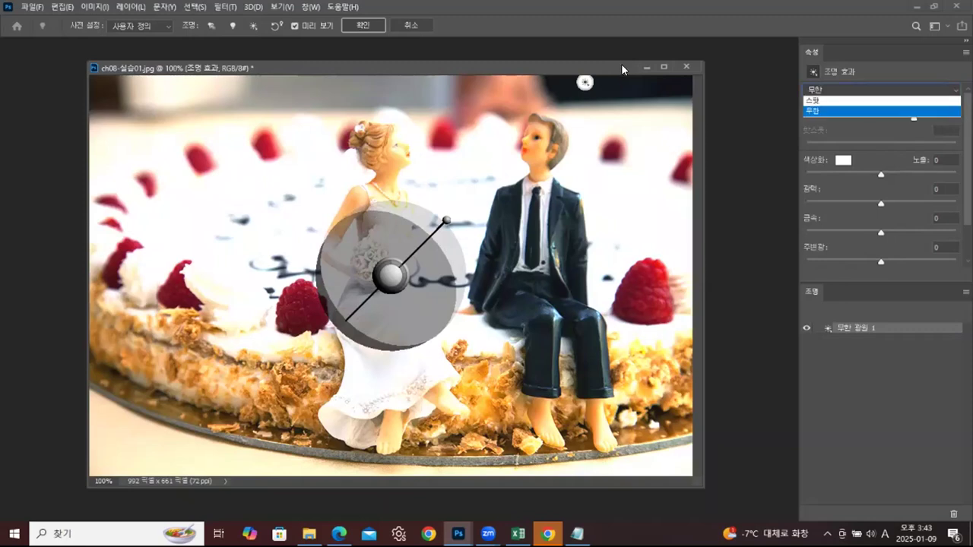
key("Up")
key("Up")
key("Return")
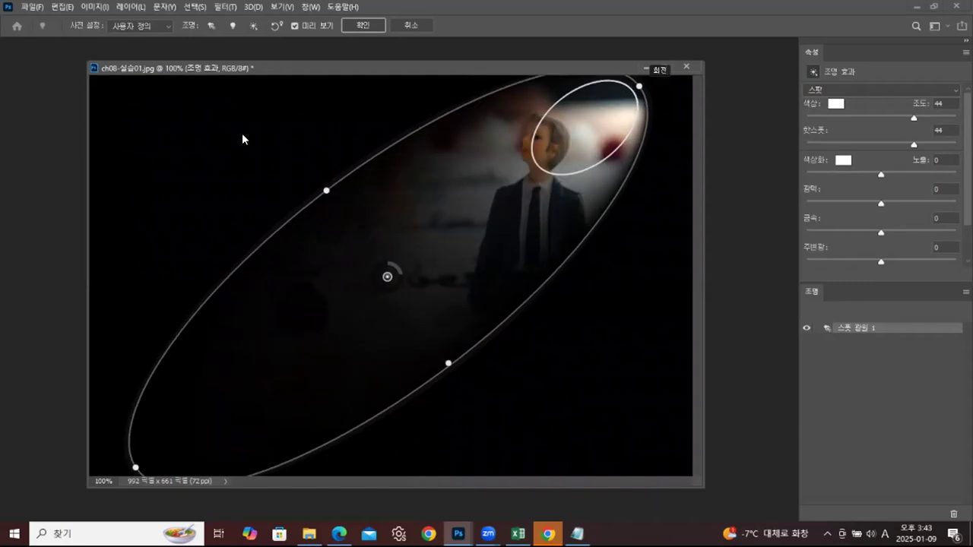
Step: Reshape the spot light into a wide ellipse covering the couple, set its intensity to 71 and fine-tune the hotspot
left_click_drag(245, 143, 351, 135)
mouse_move(296, 199)
left_mouse_down()
mouse_move(291, 212)
mouse_move(297, 206)
left_mouse_up()
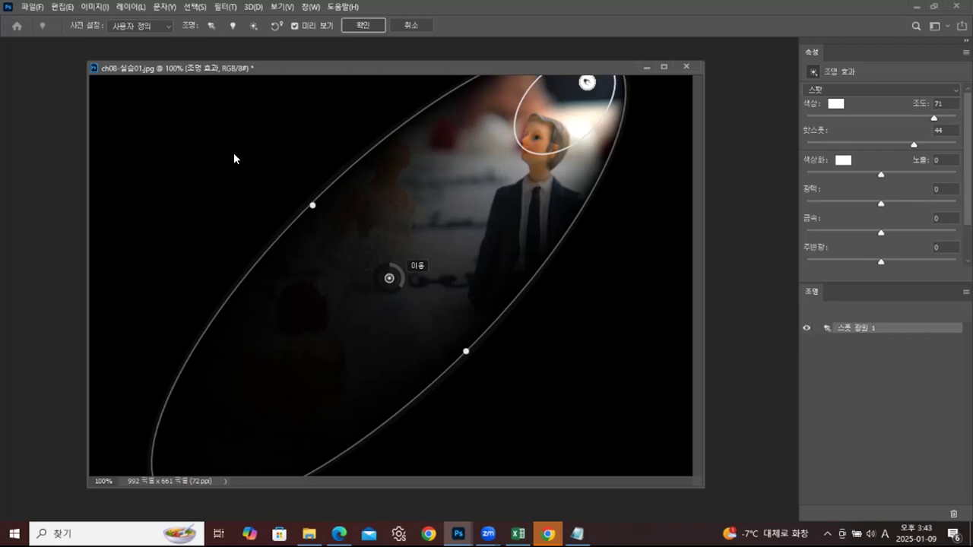
left_click_drag(234, 159, 211, 119)
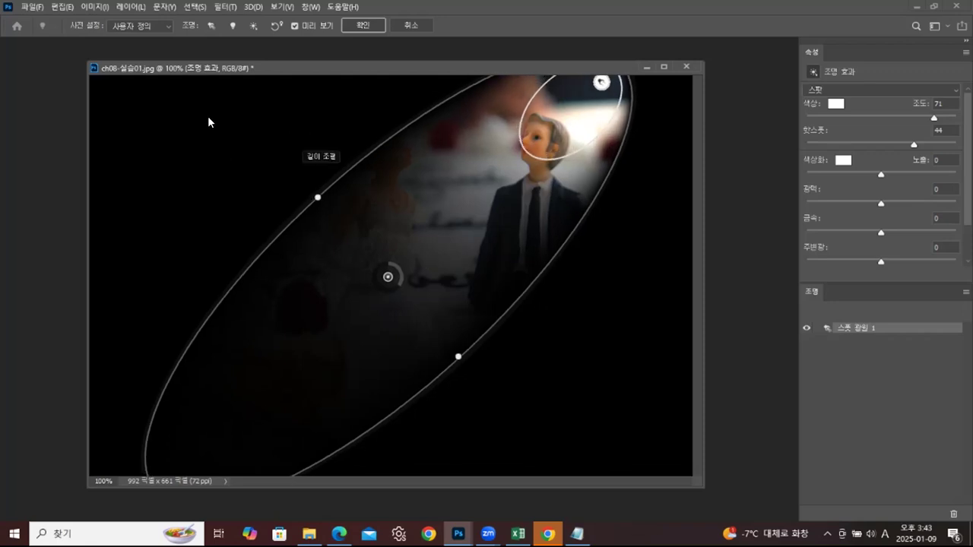
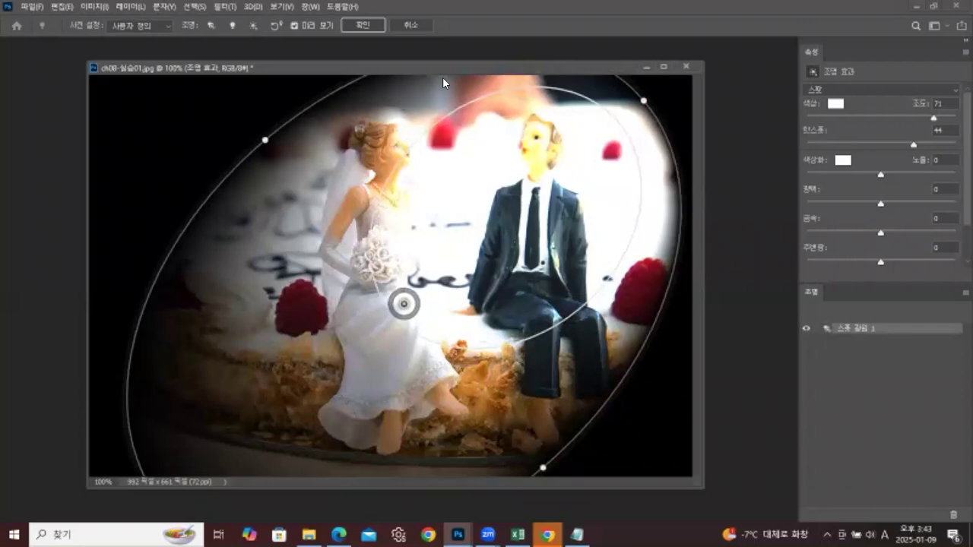
mouse_move(450, 75)
left_mouse_down()
mouse_move(436, 74)
mouse_move(466, 73)
left_mouse_up()
left_click_drag(935, 144, 914, 145)
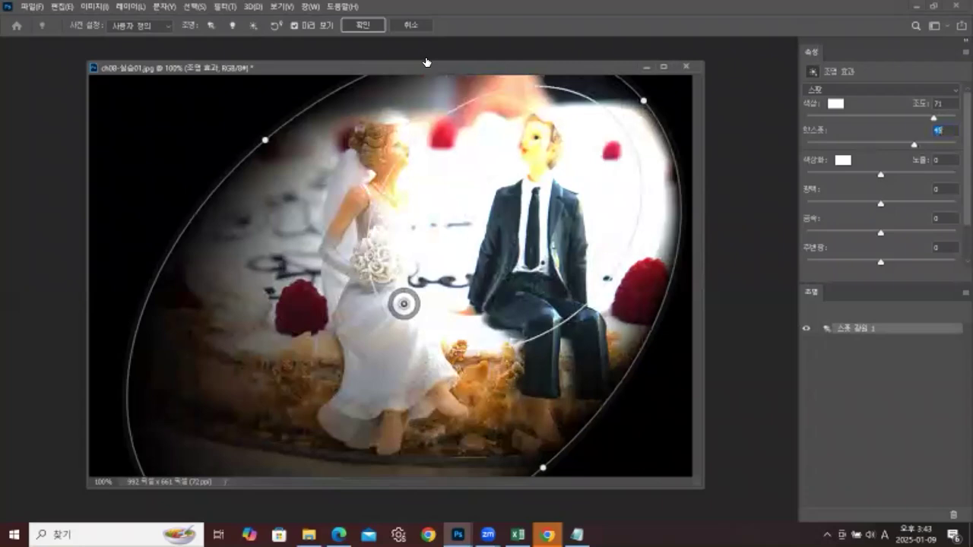
Step: Tint the spot light pale yellow (H 64, S 22, B 99) and apply the Lighting Effects filter to the photo
left_click(836, 103)
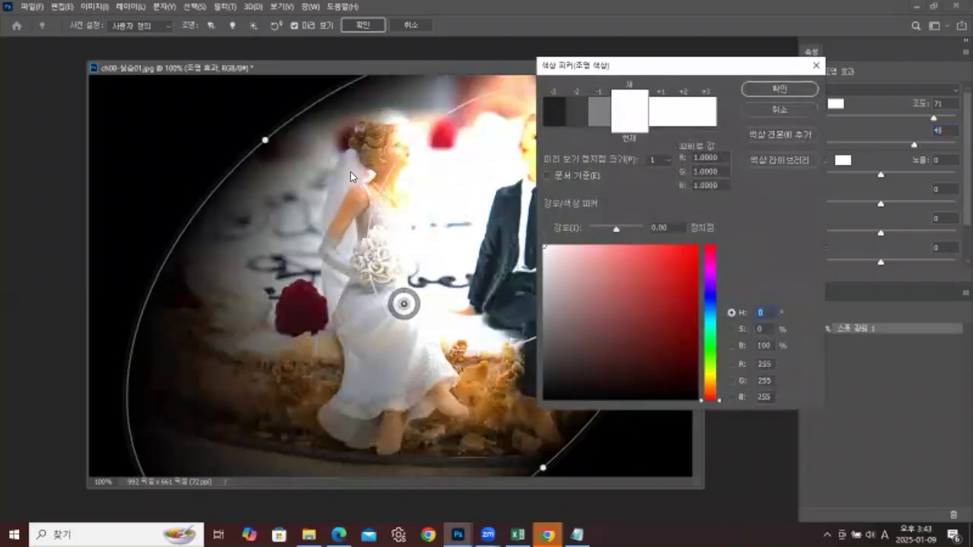
left_click(710, 373)
left_click_drag(599, 247, 577, 246)
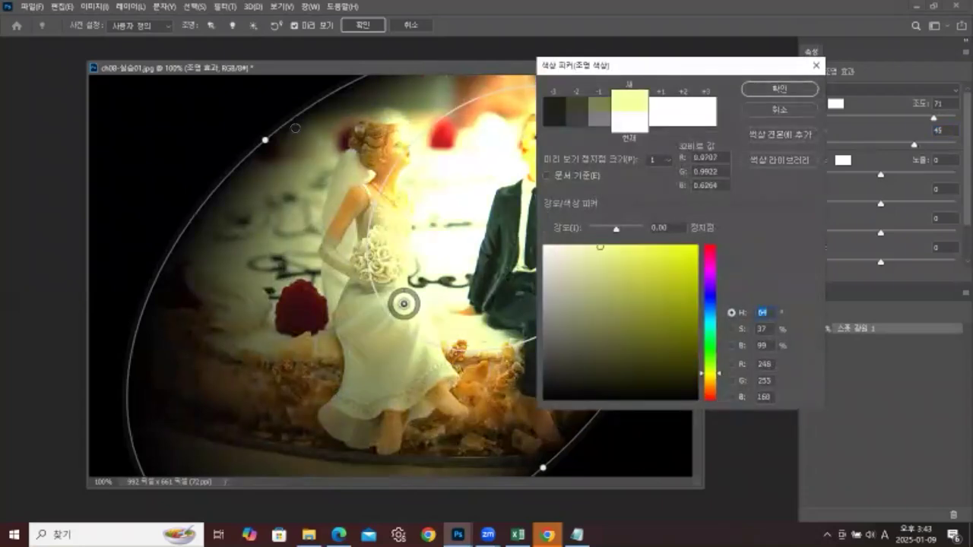
left_click(584, 247)
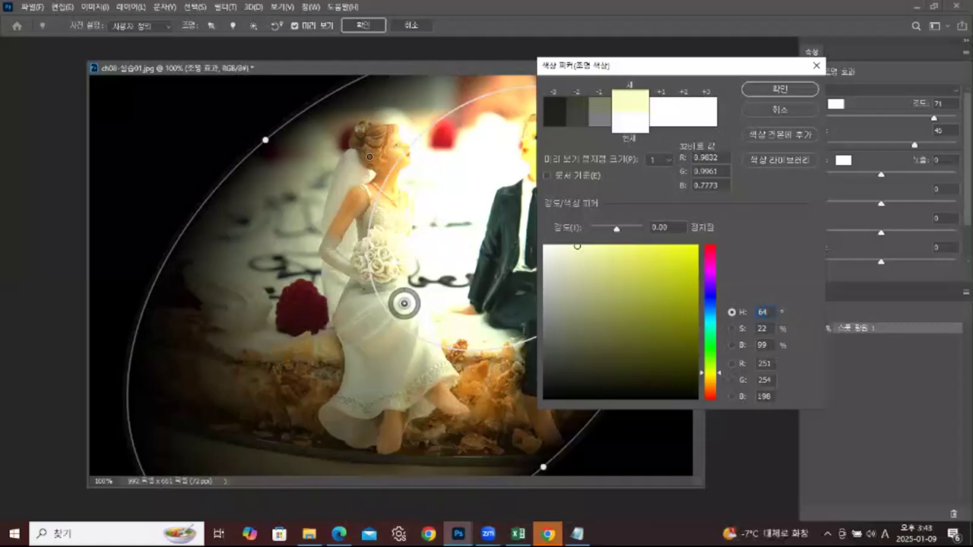
left_click(780, 89)
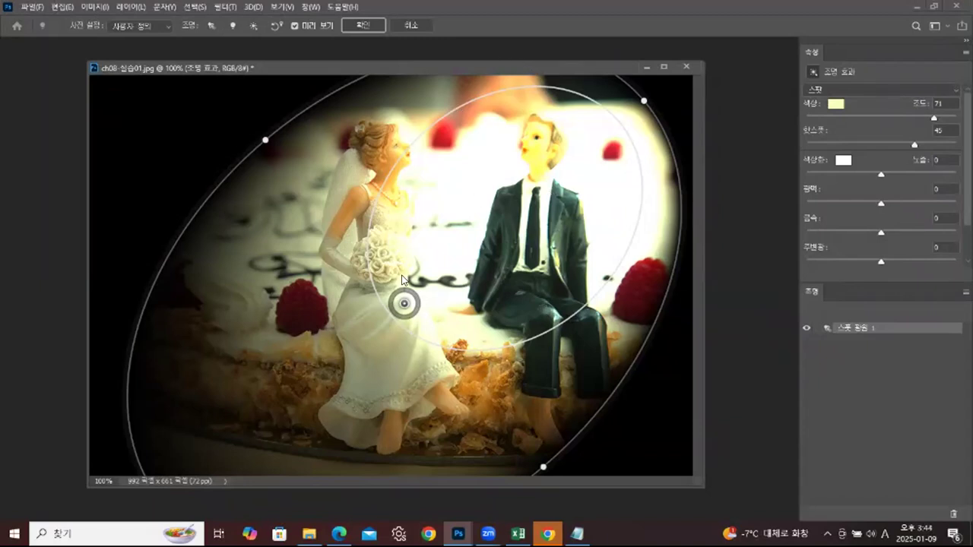
key("Return")
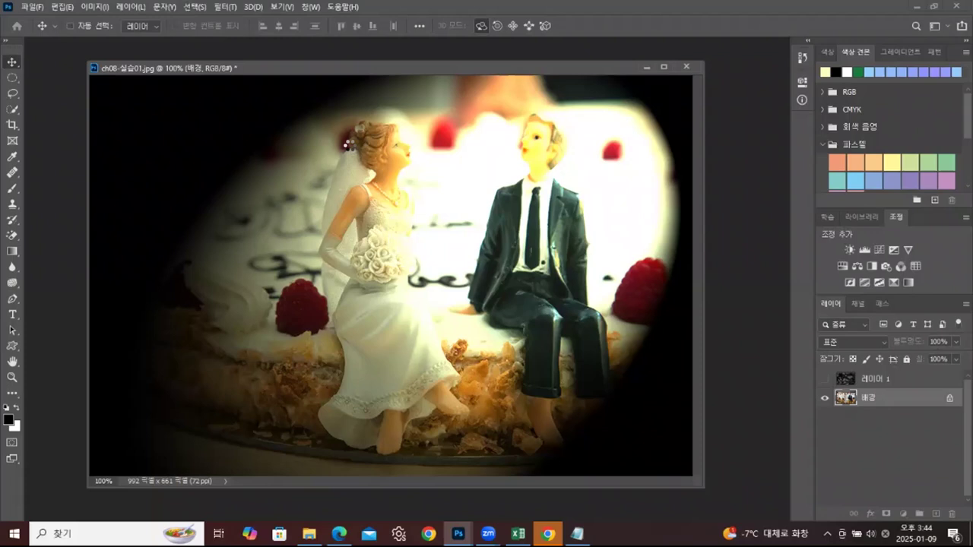
Step: Delete the hidden clouds layer 레이어 1, keeping only the 배경 layer
left_click(841, 378)
left_click(825, 378)
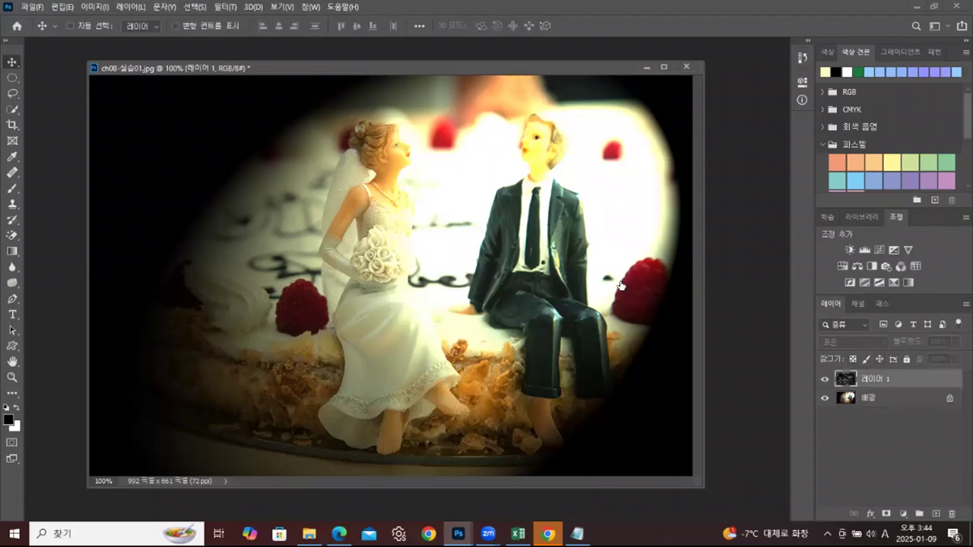
left_click_drag(954, 382, 956, 482)
left_click_drag(953, 439, 951, 514)
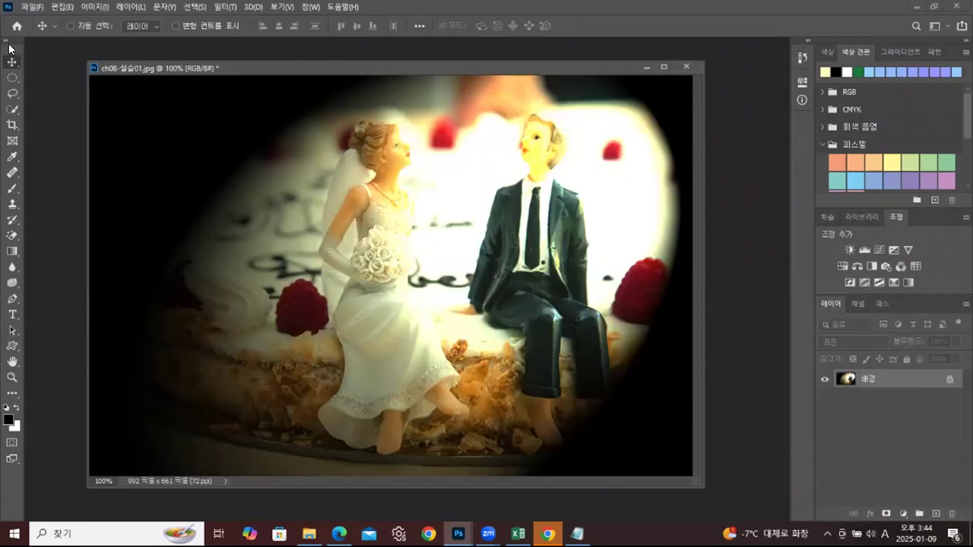
Step: Save the lit cake-couple photo as the JPEG 11_05.jpg in the 실습 folder and close the document
left_click(32, 7)
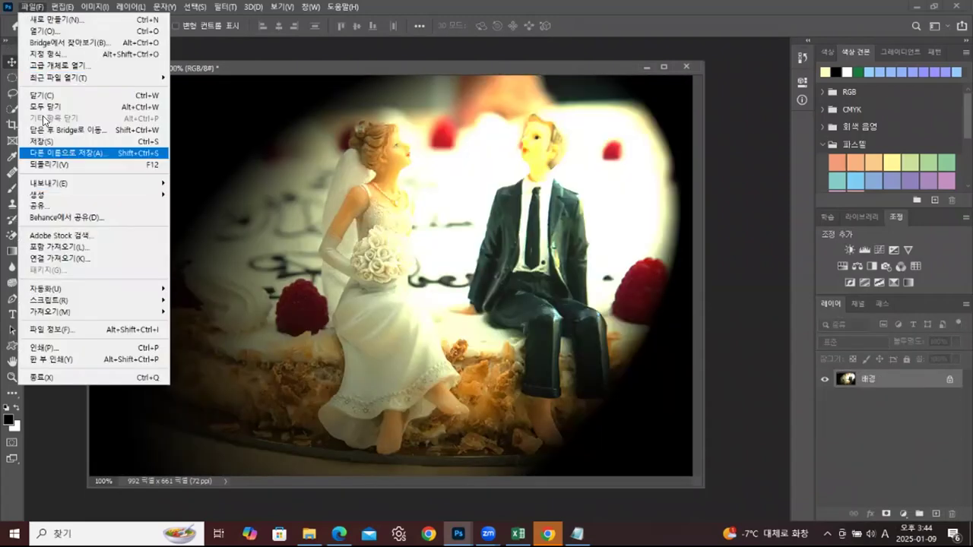
left_click(39, 153)
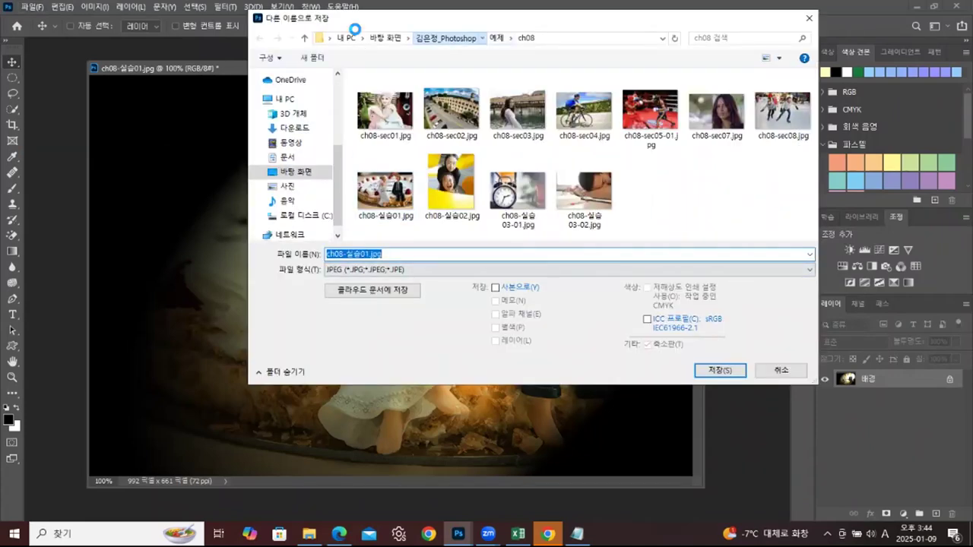
left_click(446, 37)
left_click(376, 93)
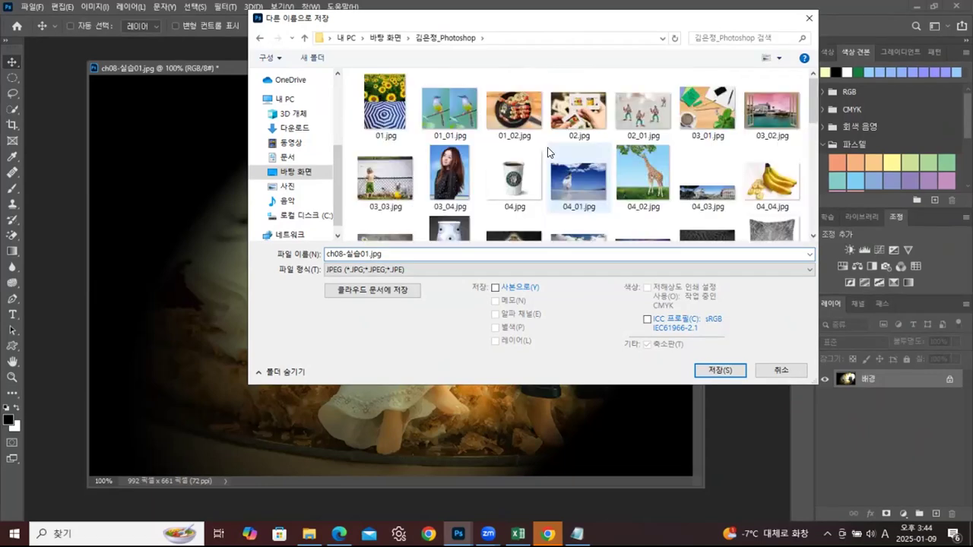
left_click_drag(813, 110, 814, 220)
left_click(423, 204)
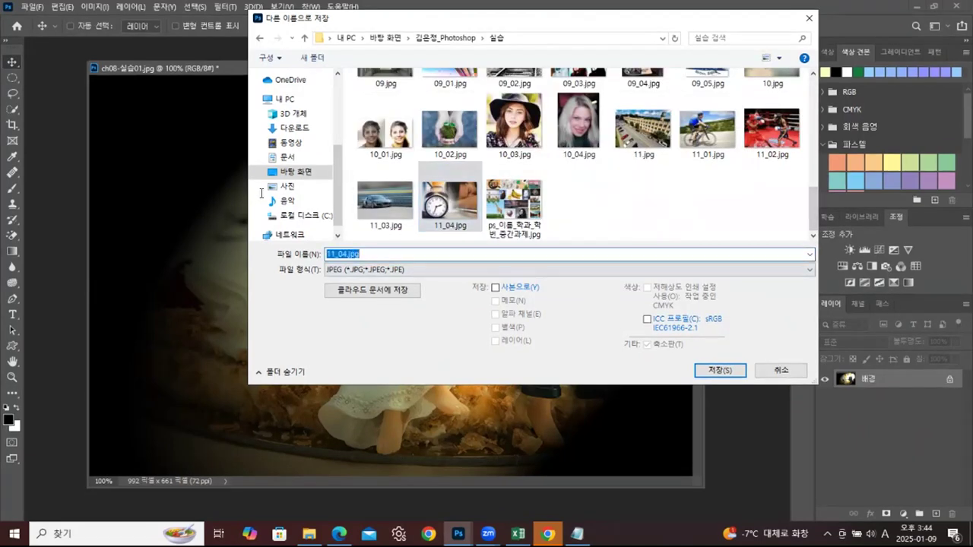
left_click(348, 255)
key("BackSpace")
type("5")
left_click(720, 370)
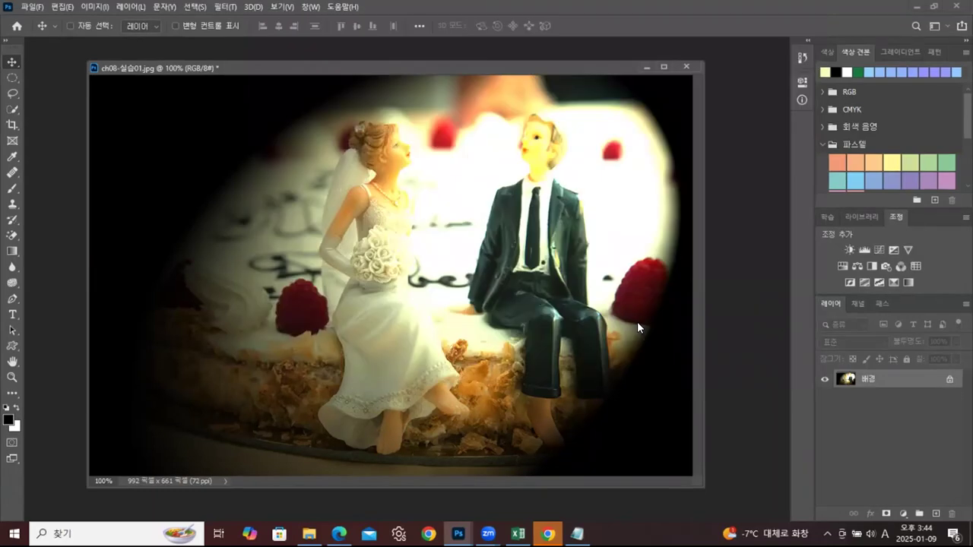
left_click(694, 302)
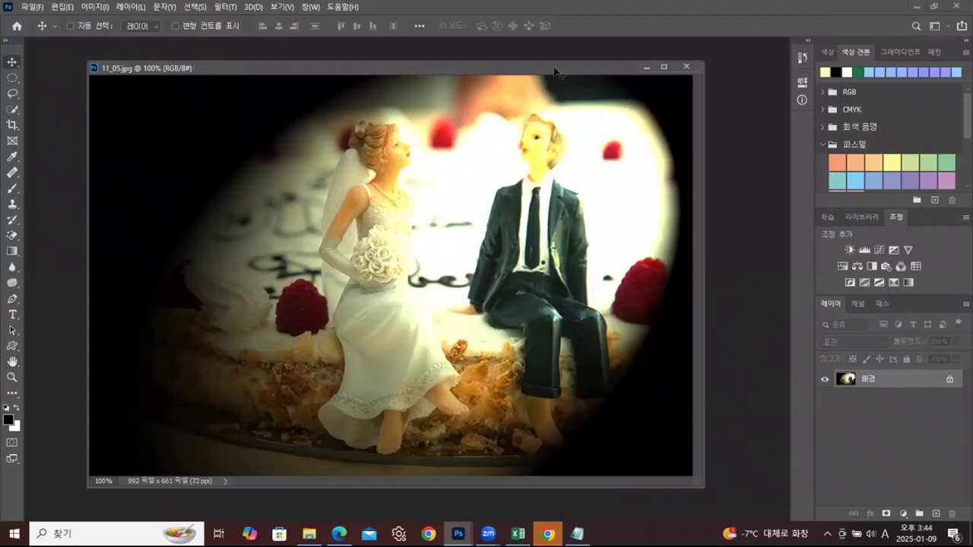
key("ctrl+w")
Step: Switch to Edge and open the Adobe Photoshop board of the After Effects & Computer Graphics cafe in a maximized window
left_click(339, 534)
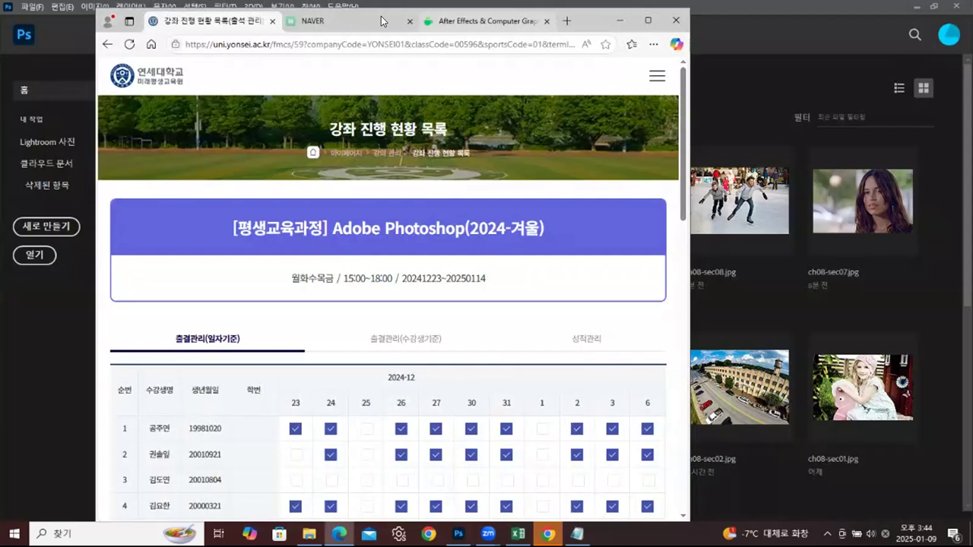
left_click(486, 20)
left_click(648, 20)
scroll(65, 190, "down", 2)
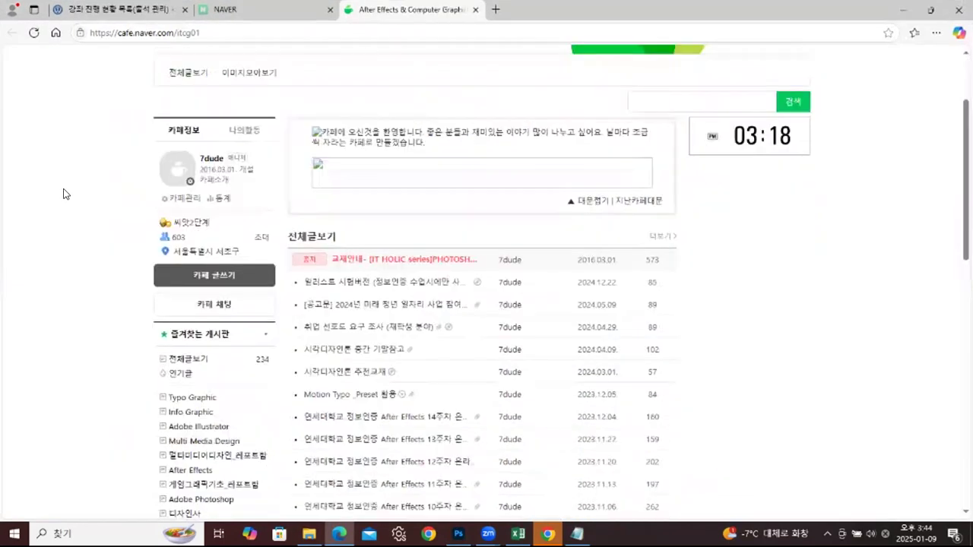
scroll(90, 275, "down", 2)
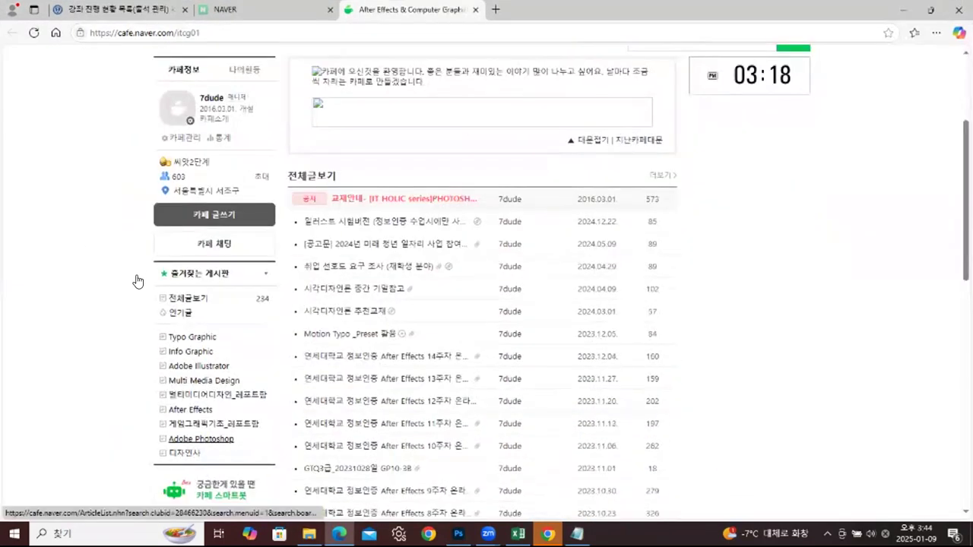
left_click(201, 441)
Step: Find the 포토샵 교재 소스09 post and download its ch09.zip attachment to the PC
scroll(205, 268, "down", 2)
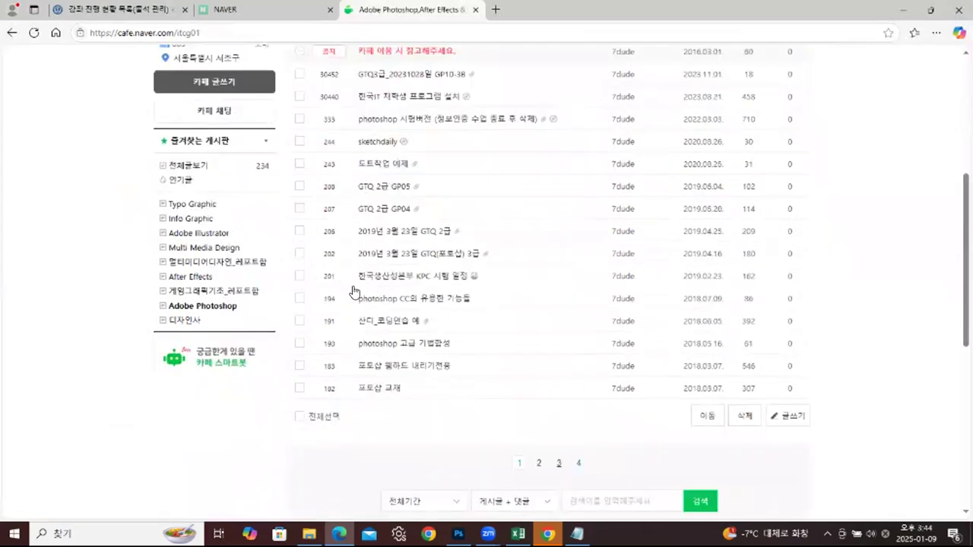
scroll(341, 298, "up", 2)
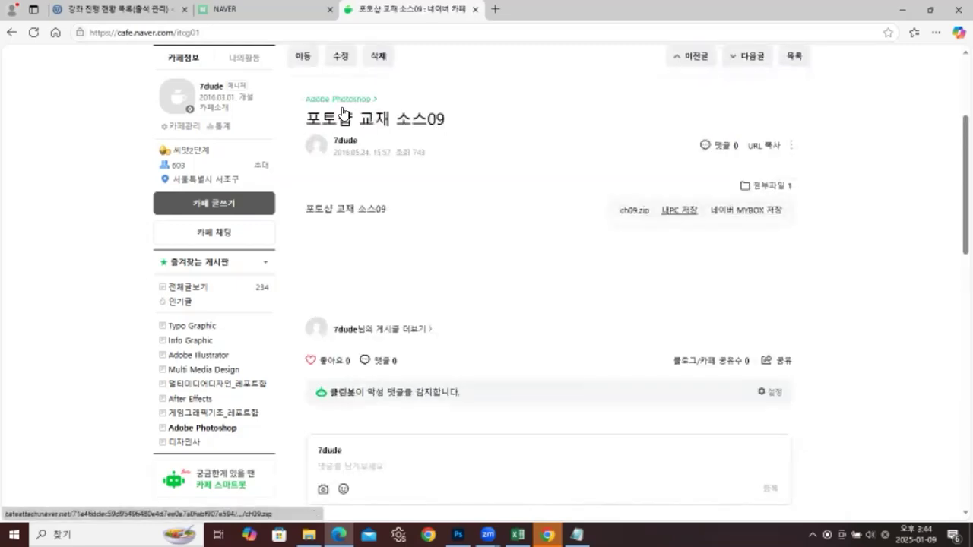
left_click(679, 210)
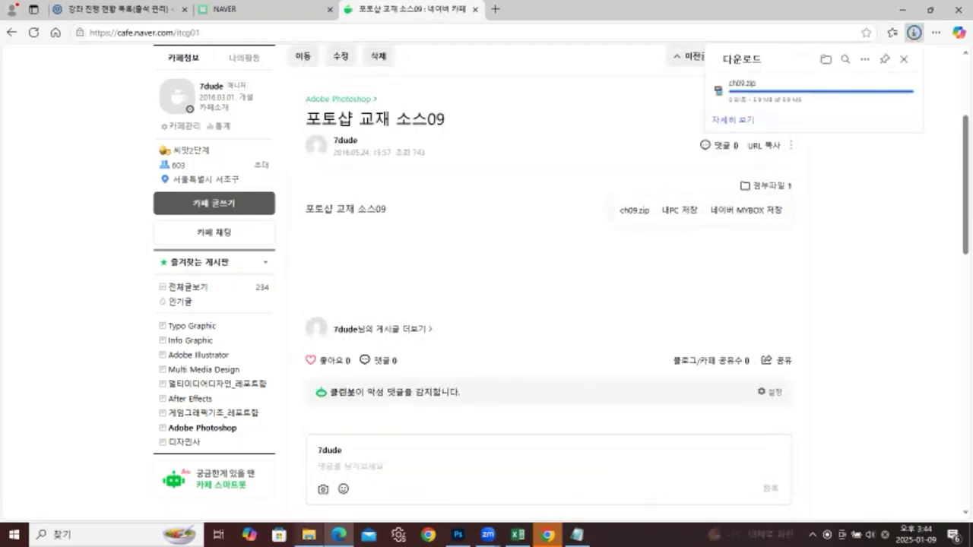
Step: Switch to File Explorer, extract ch09.zip in the 다운로드 folder and delete the archive
left_click(309, 534)
left_click(251, 190)
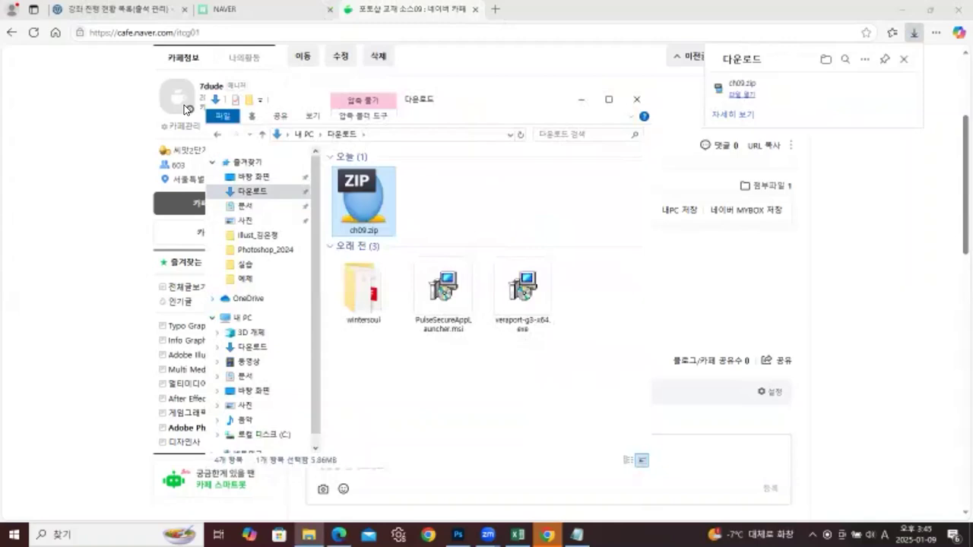
key("shift+F10")
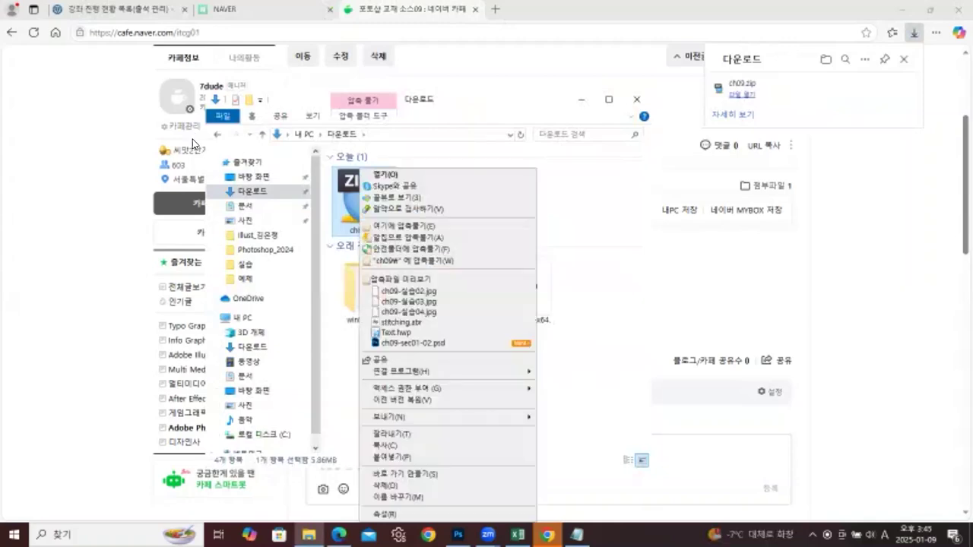
key("Return")
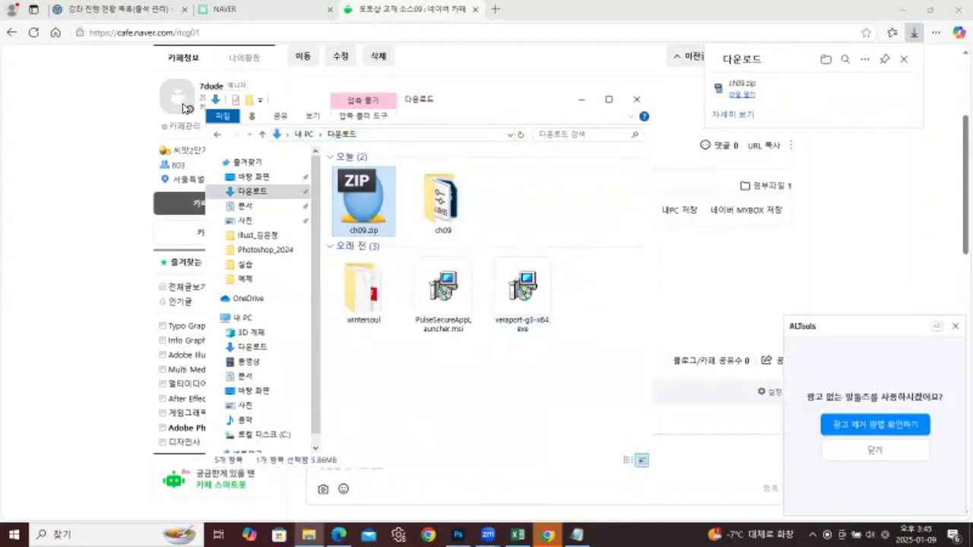
key("shift+F10")
key("d")
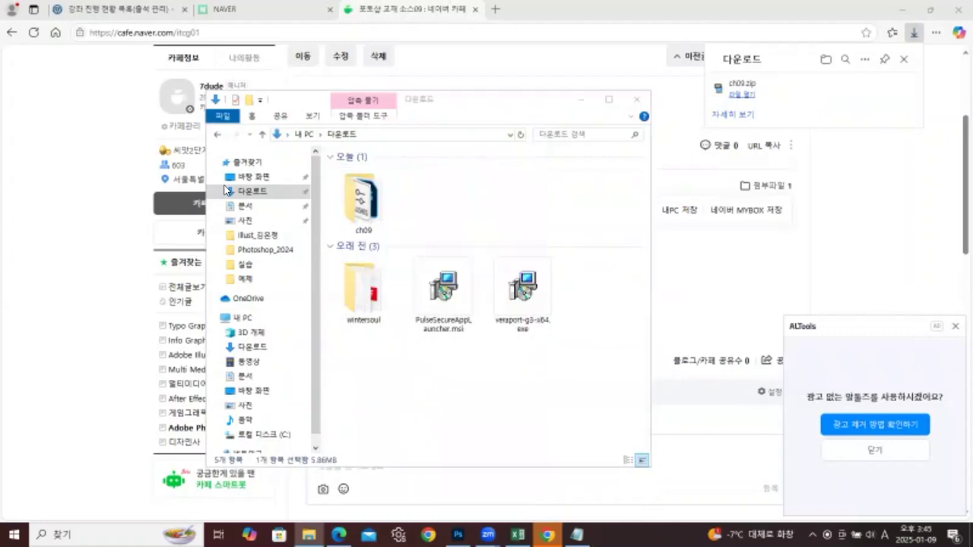
Step: Move the extracted ch09 folder from 다운로드 into the 예제 folder of the desktop's Photoshop course folder
key("shift+F10")
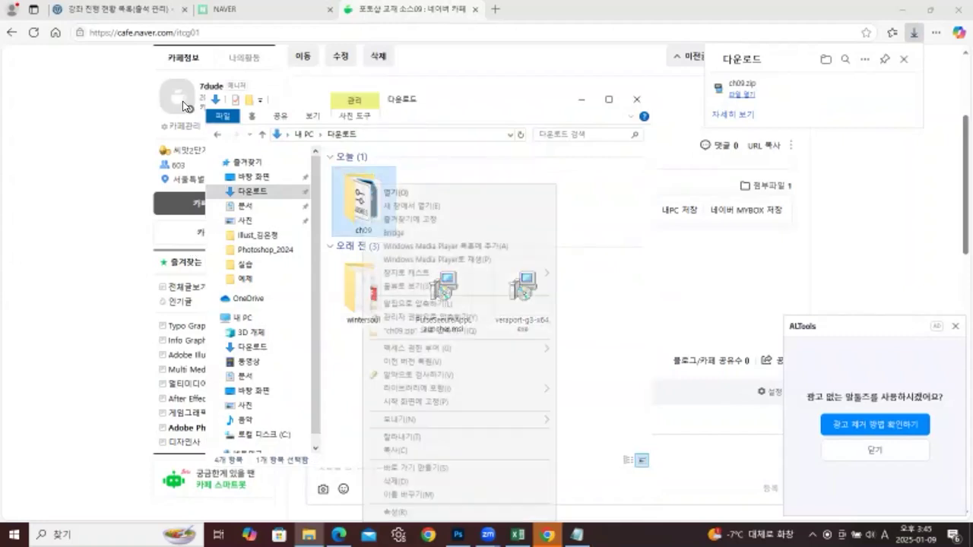
key("Escape")
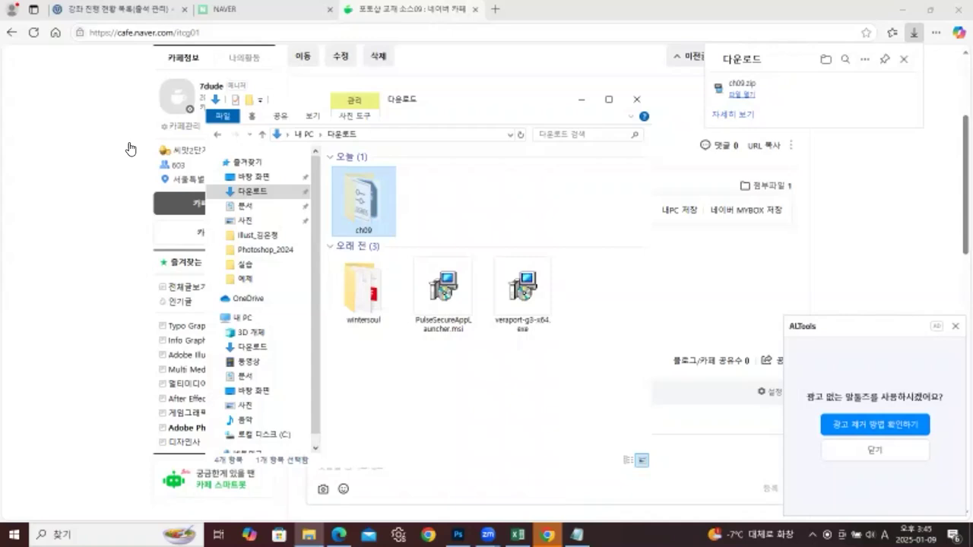
key("Up")
key("Up")
key("Up")
key("Up")
key("Up")
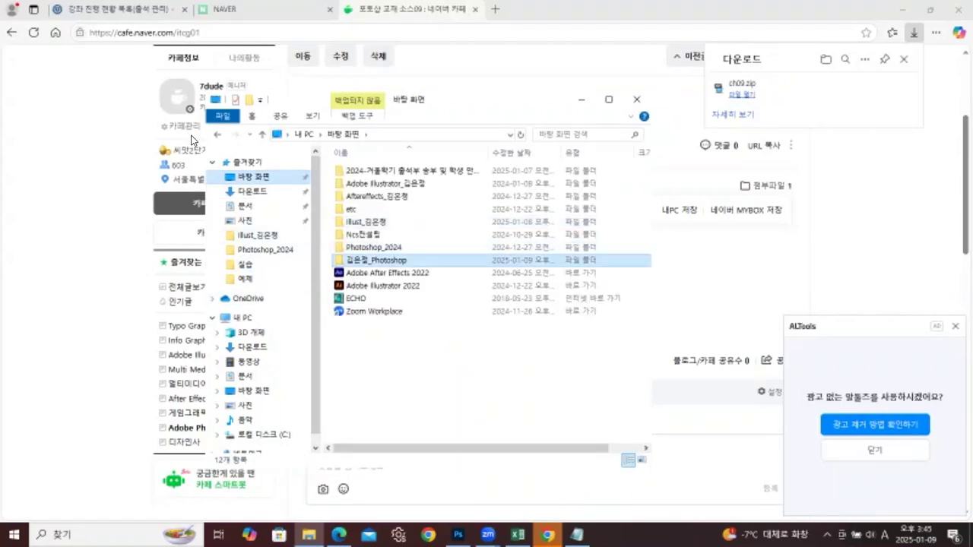
double_click(376, 260)
left_click(354, 183)
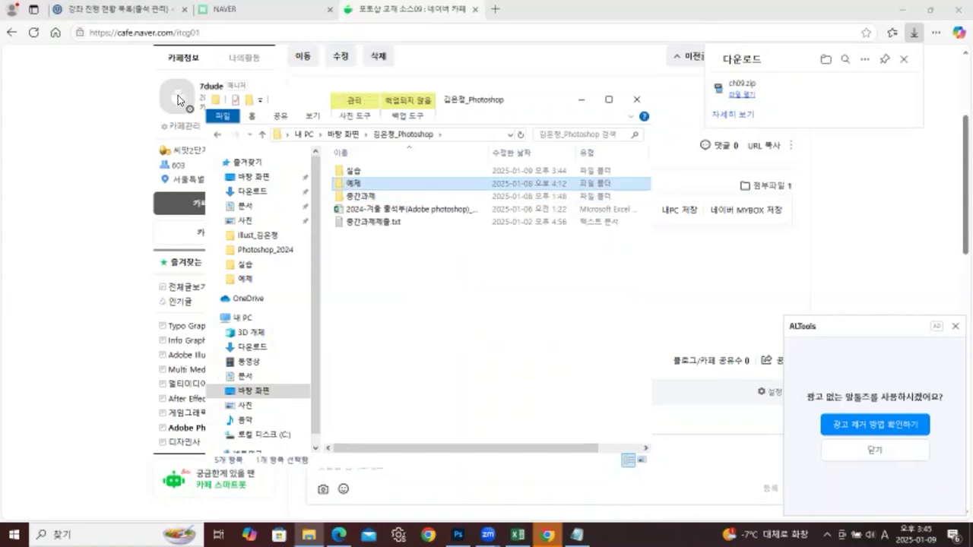
key("Return")
right_click(390, 327)
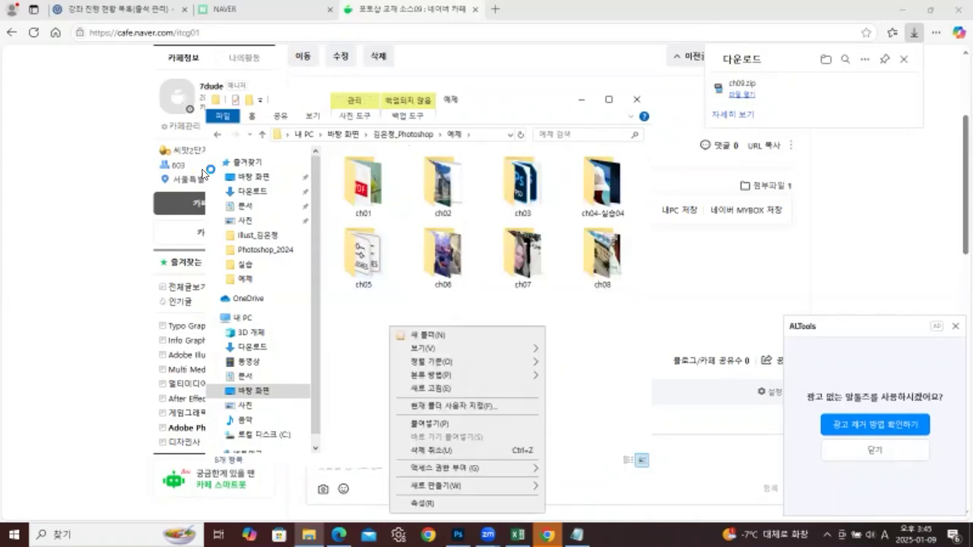
left_click(429, 424)
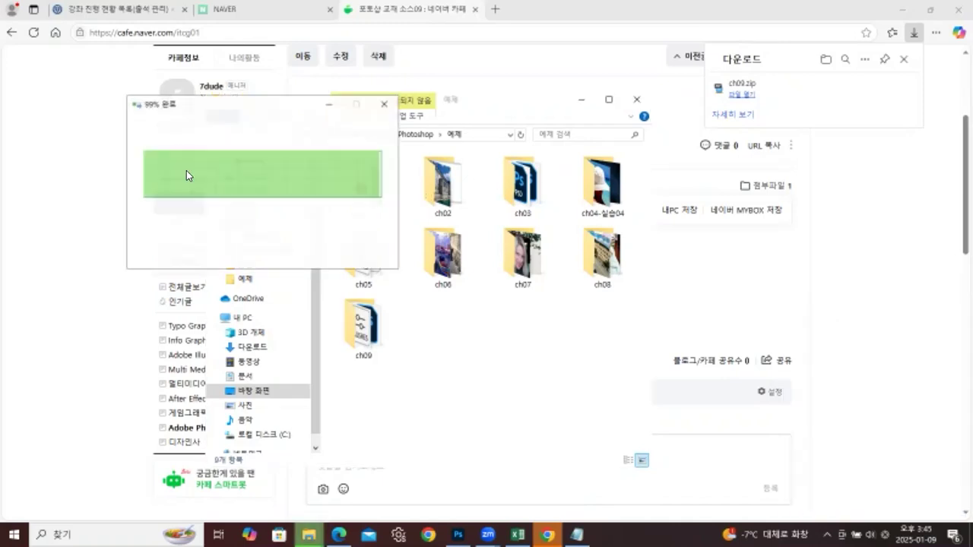
Step: Look through the moved ch09 folder and open ch09-sec01-02.psd in Photoshop
key("Return")
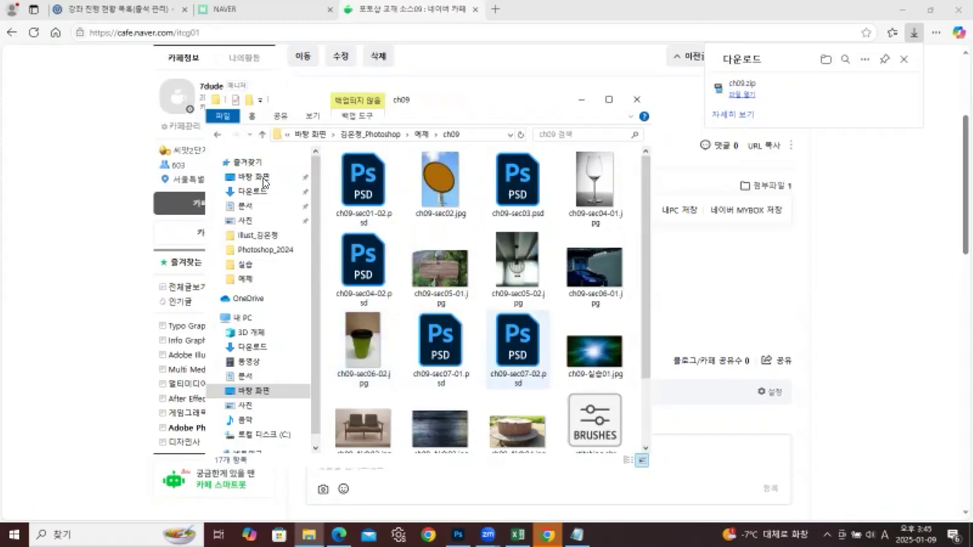
scroll(324, 196, "down", 1)
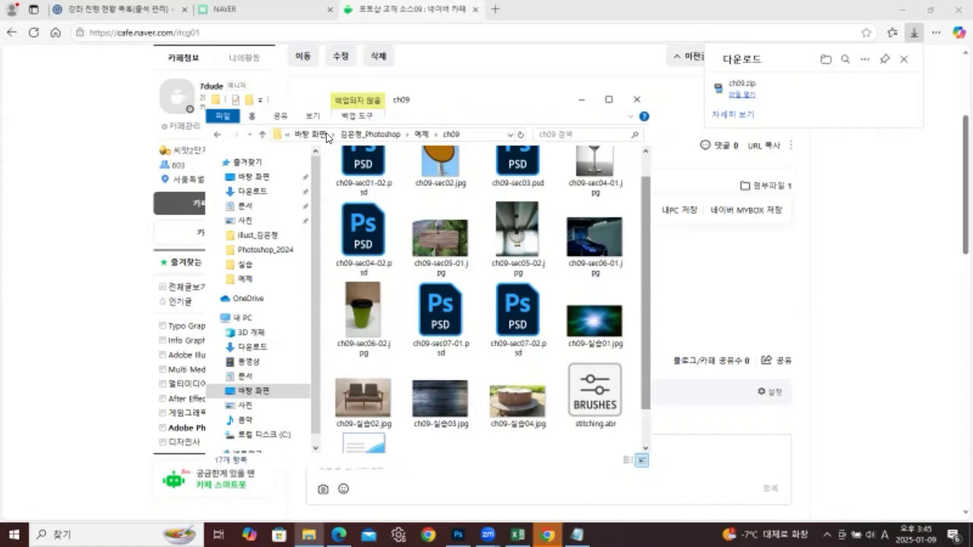
scroll(326, 135, "up", 1)
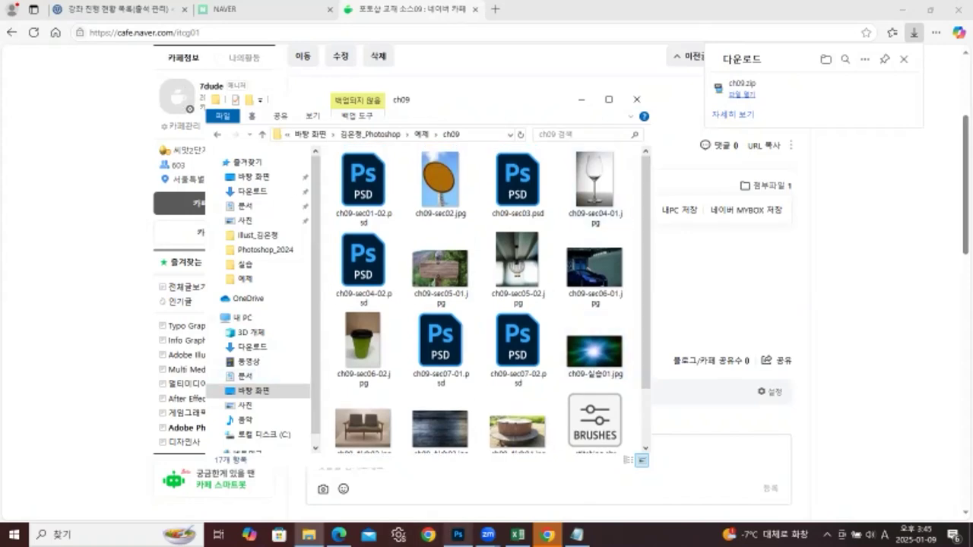
left_click(458, 535)
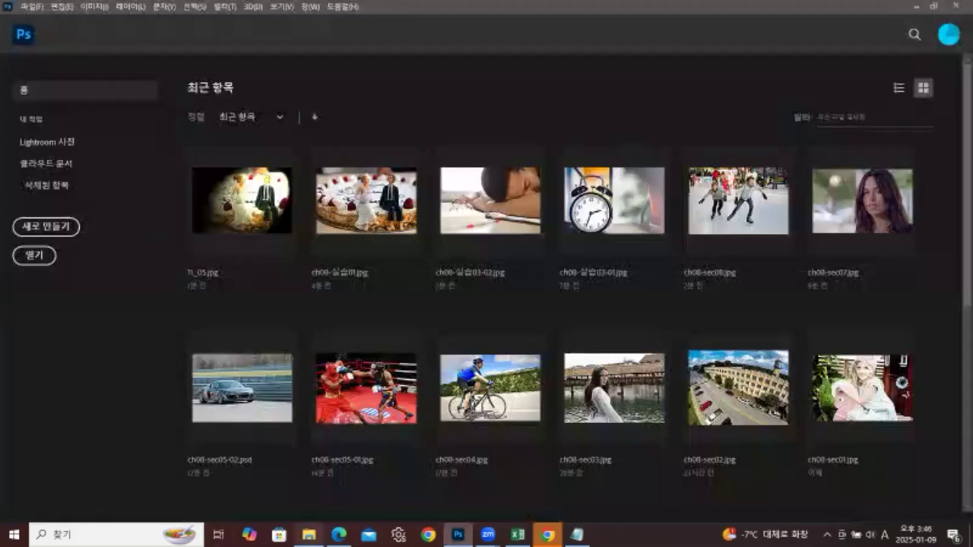
left_click(309, 535)
left_click_drag(362, 193, 104, 336)
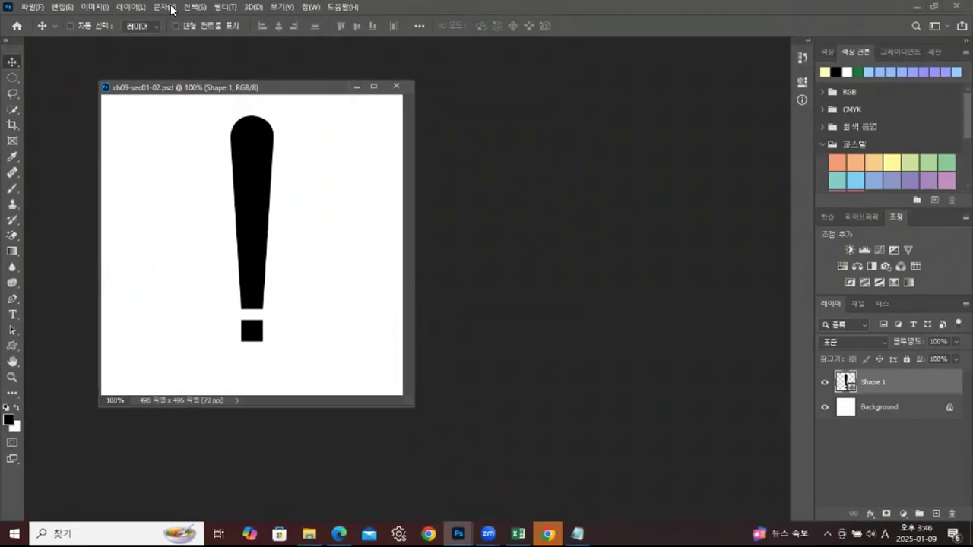
key("alt+v")
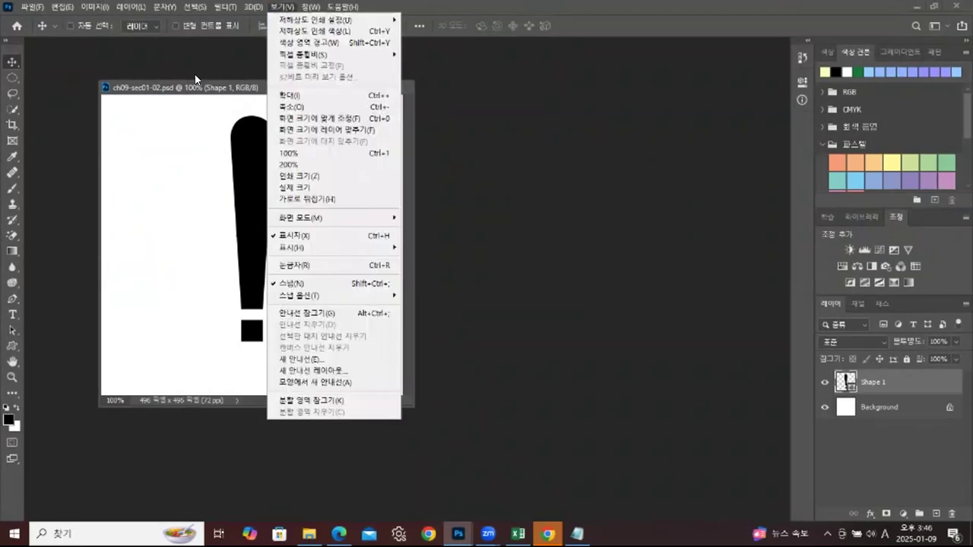
Step: Show the grid over the exclamation mark document and add a new empty layer above Shape 1
key("h")
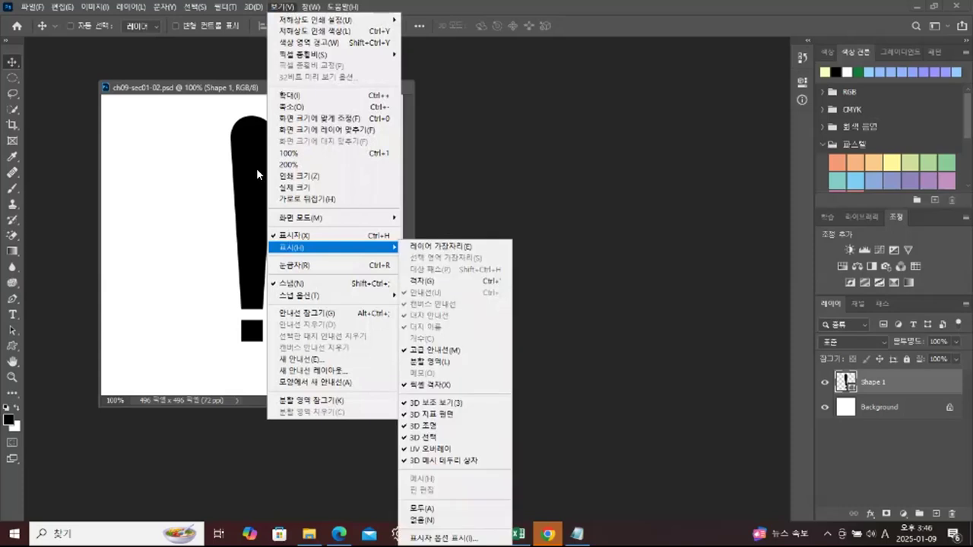
key("g")
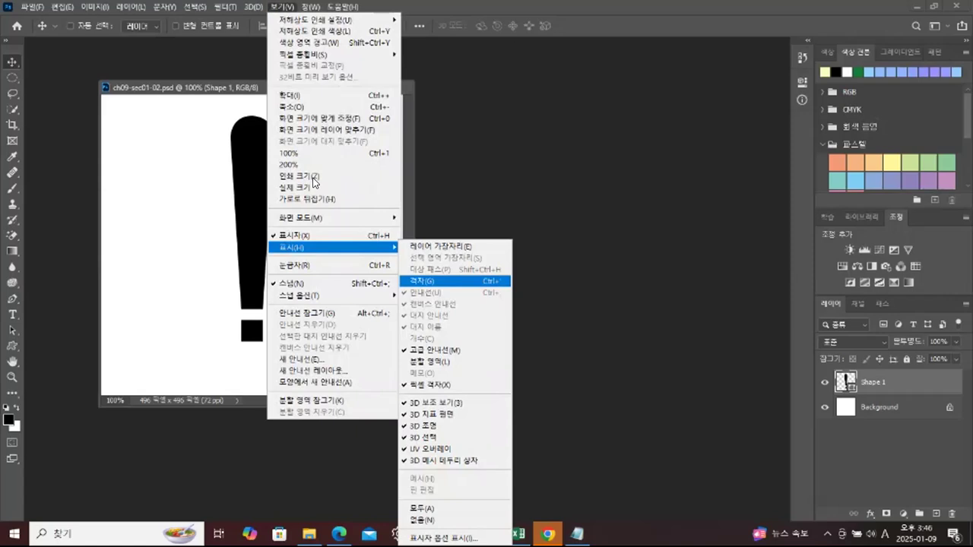
key("Return")
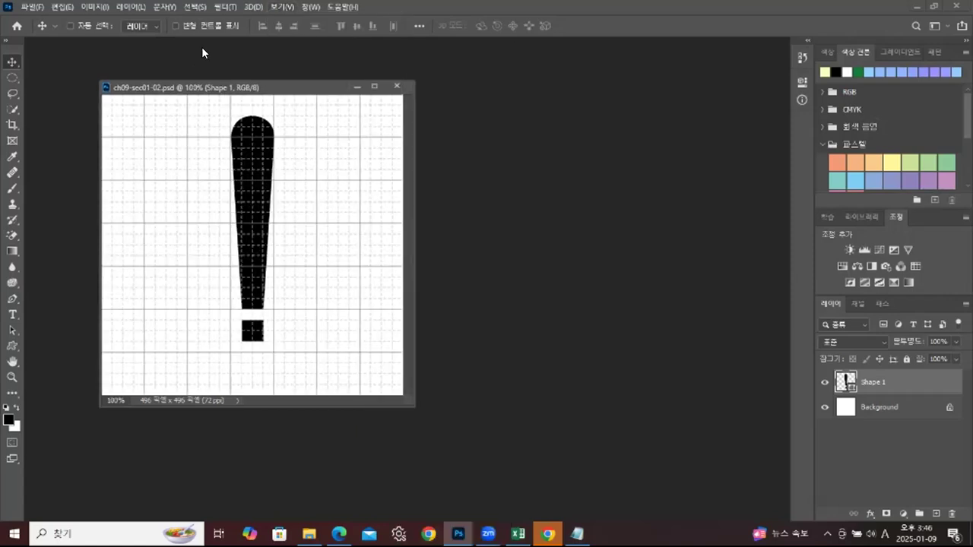
key("ctrl+r")
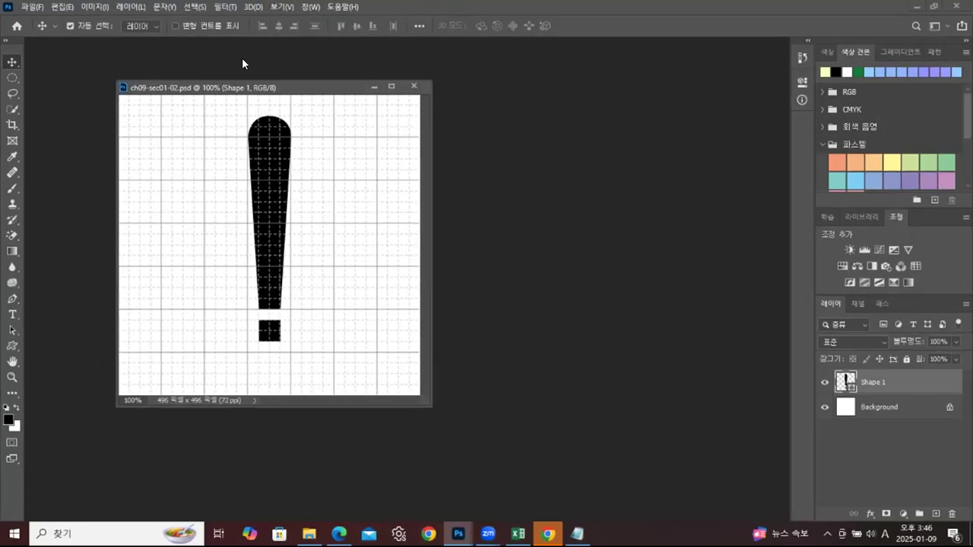
key("ctrl+plus")
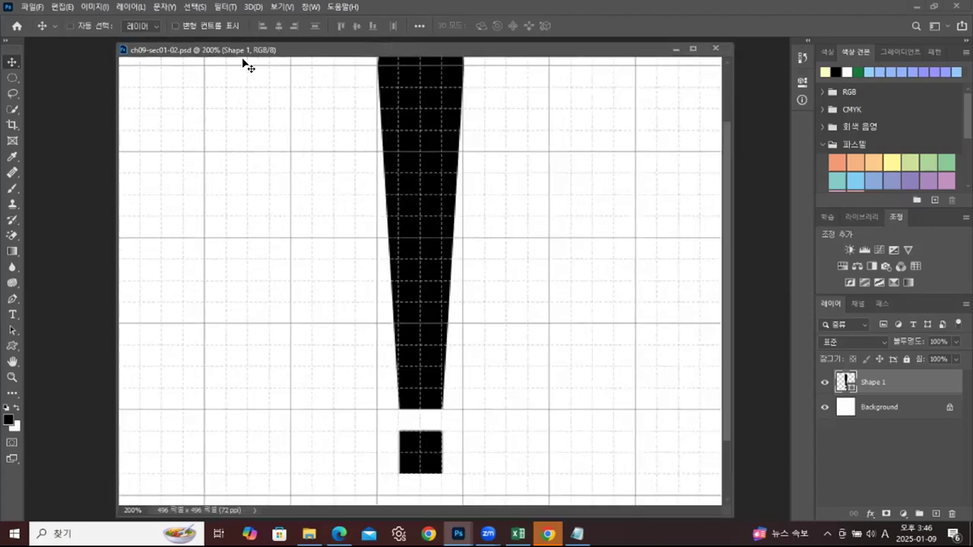
scroll(548, 239, "up", 3)
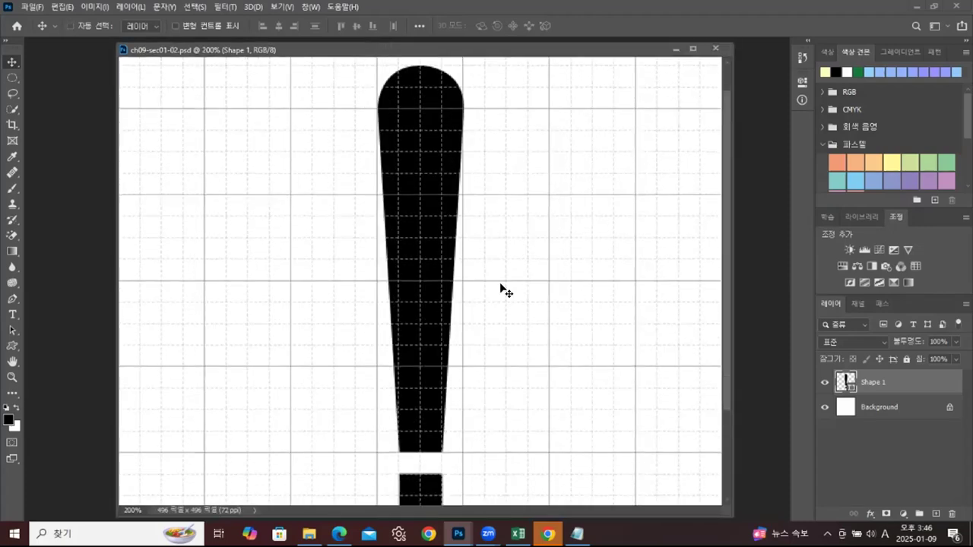
key("ctrl+shift+alt+n")
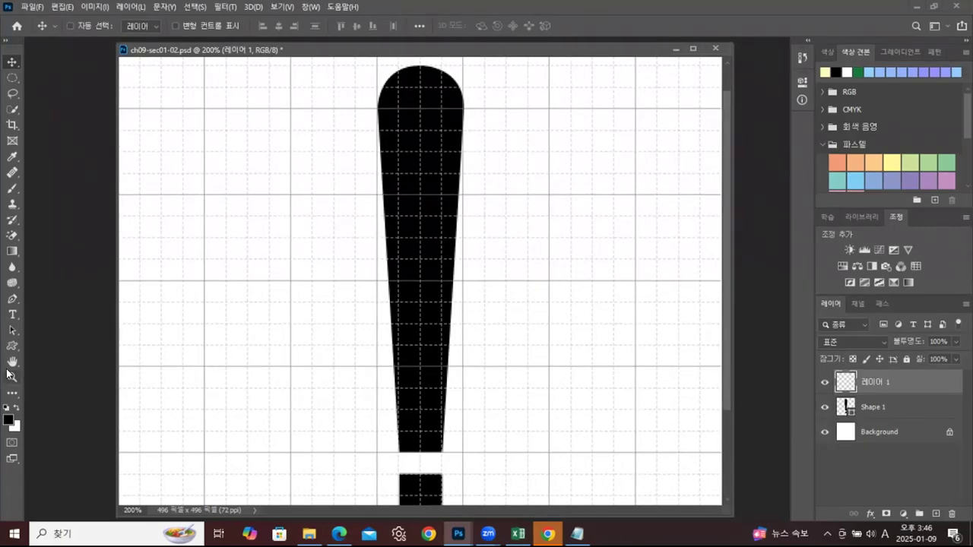
Step: Set up the Pen tool in shape mode (모양) with a light blue fill
left_click(14, 301)
right_click(15, 301)
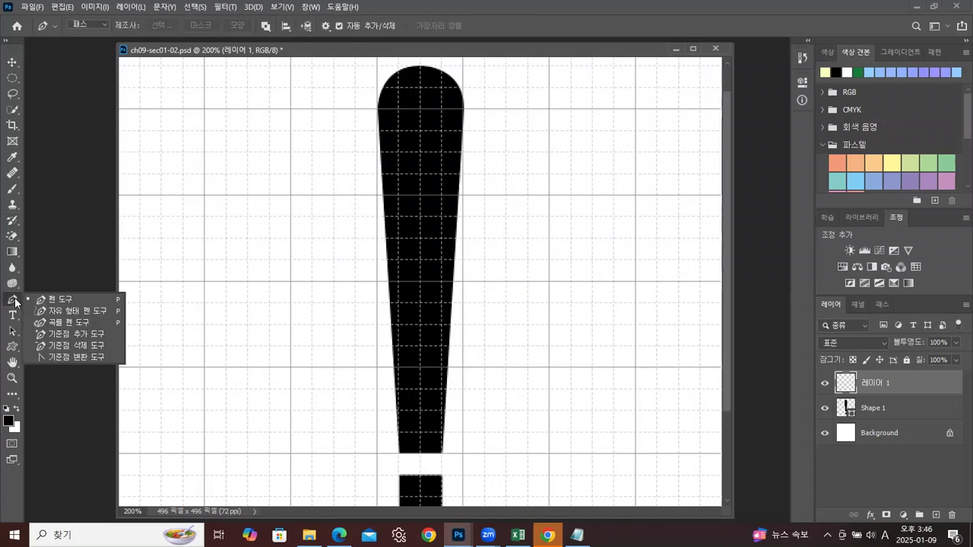
left_click(53, 301)
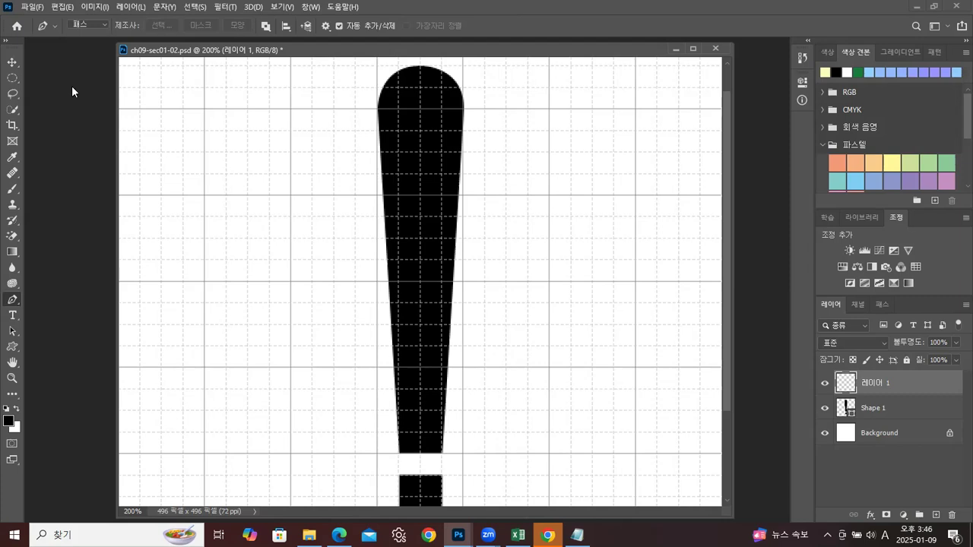
left_click(92, 24)
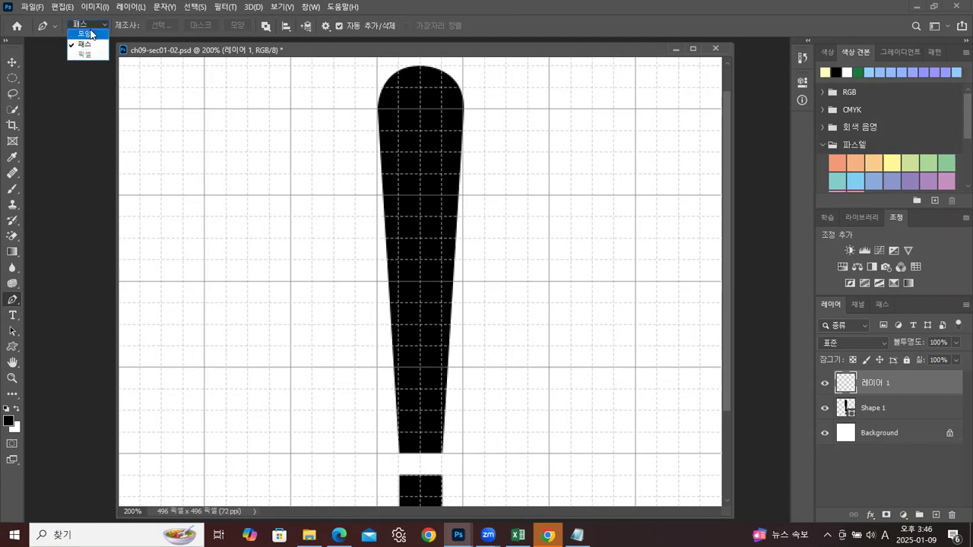
left_click(85, 34)
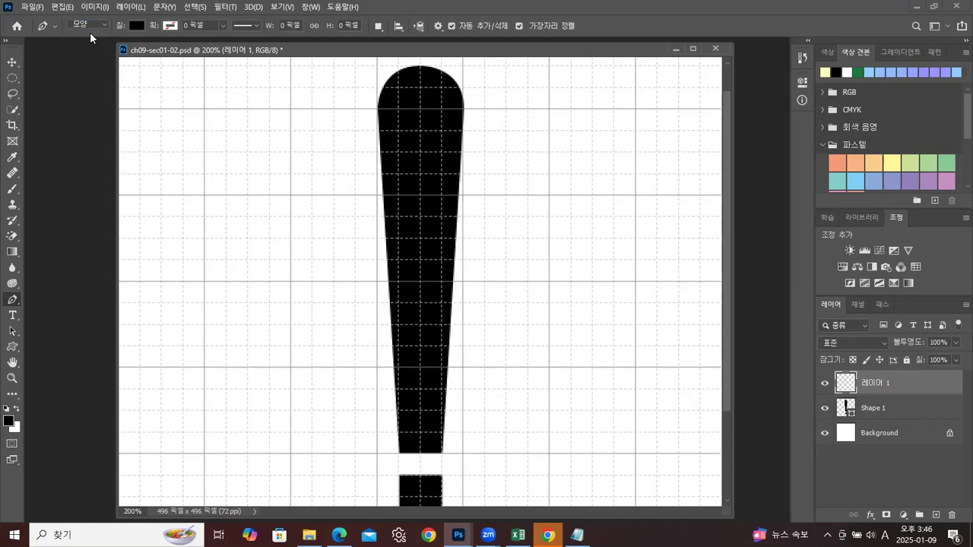
left_click(164, 25)
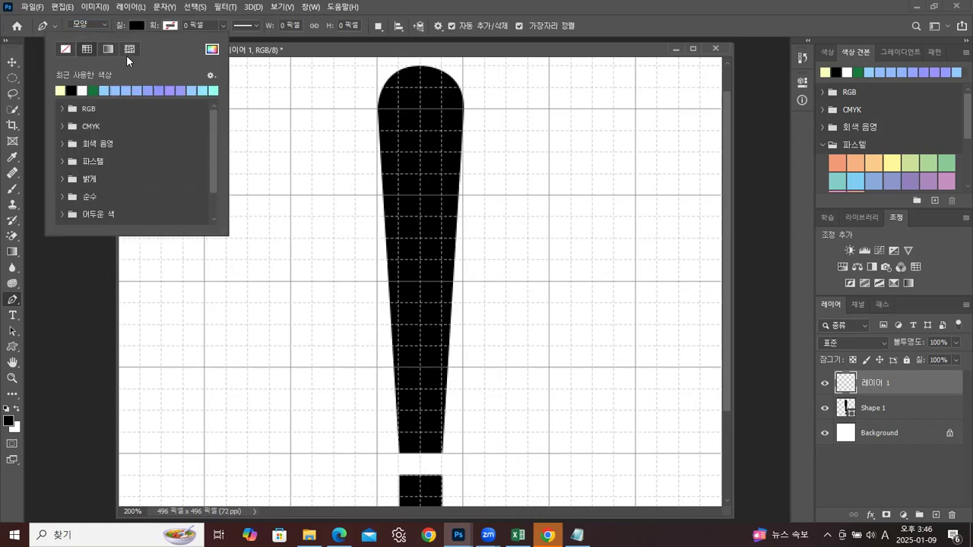
left_click(190, 92)
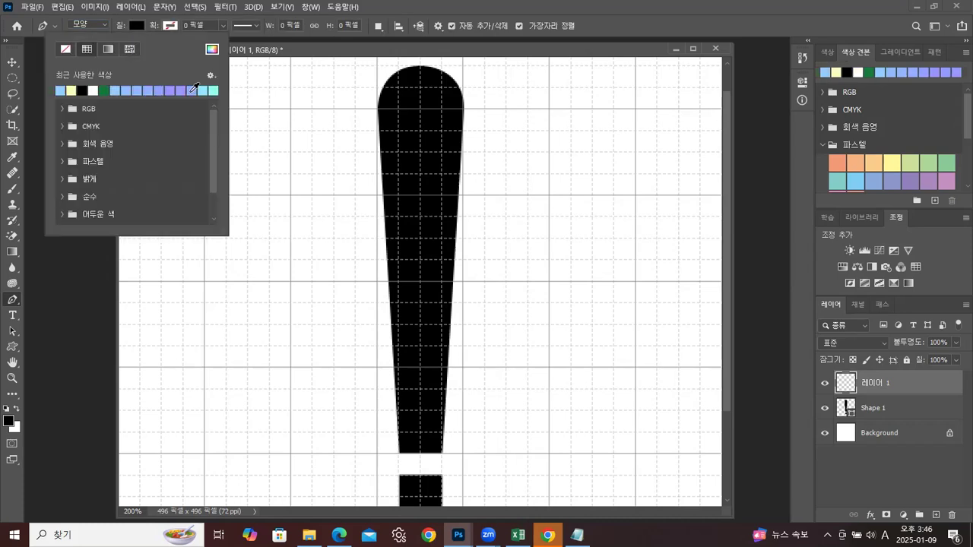
left_click(278, 50)
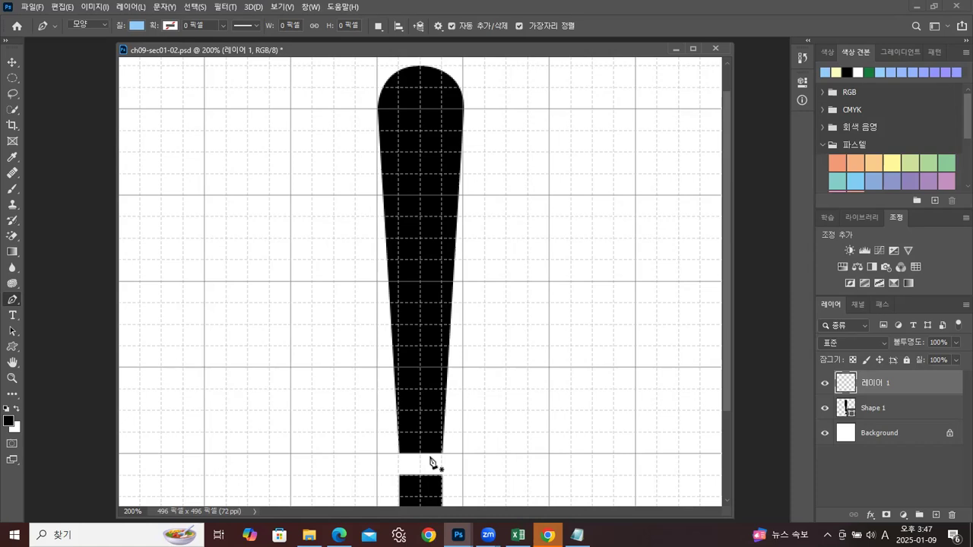
Step: Trace the exclamation mark's square dot as a closed shape of about 35 × 35 px
left_click_drag(726, 399, 725, 440)
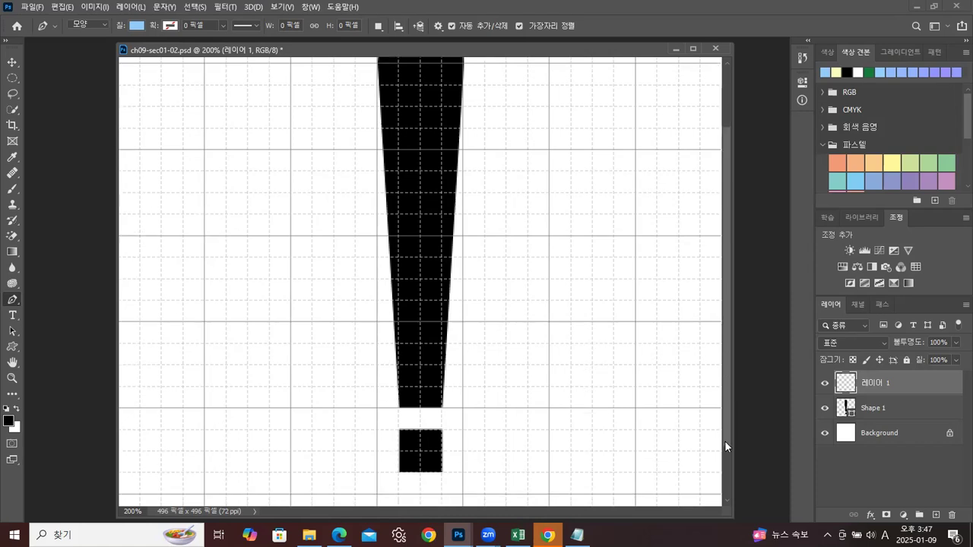
scroll(395, 424, "down", 1)
left_click(399, 414)
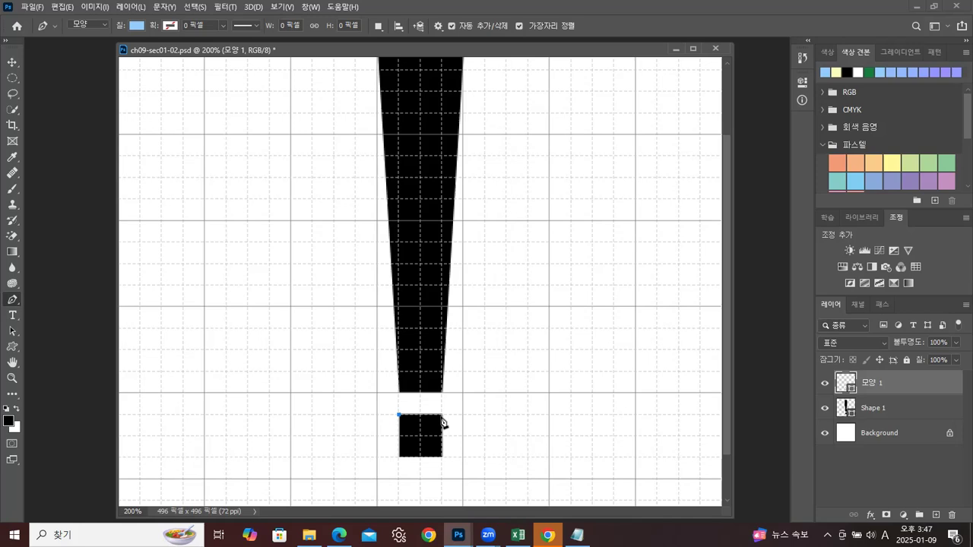
left_click(442, 415)
left_click(442, 457)
left_click(399, 458)
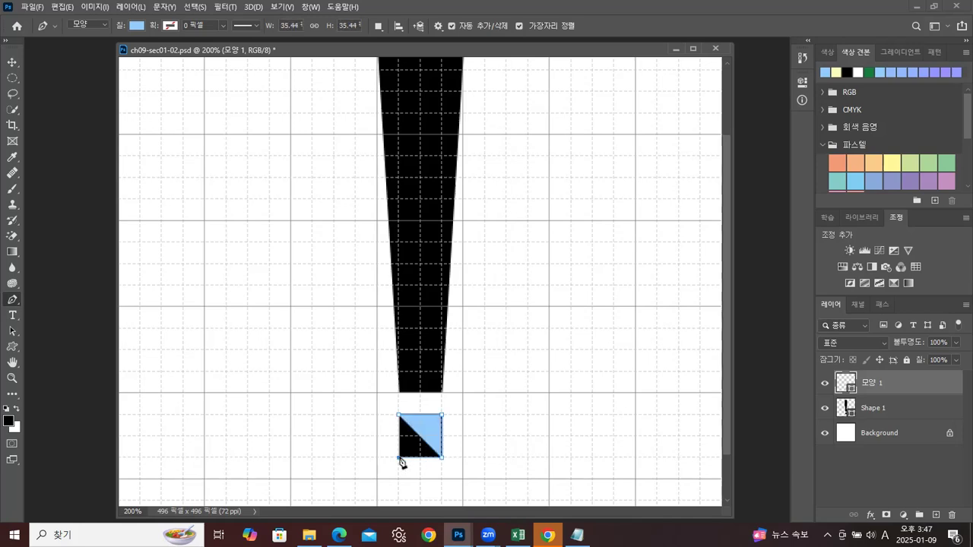
left_click(400, 417)
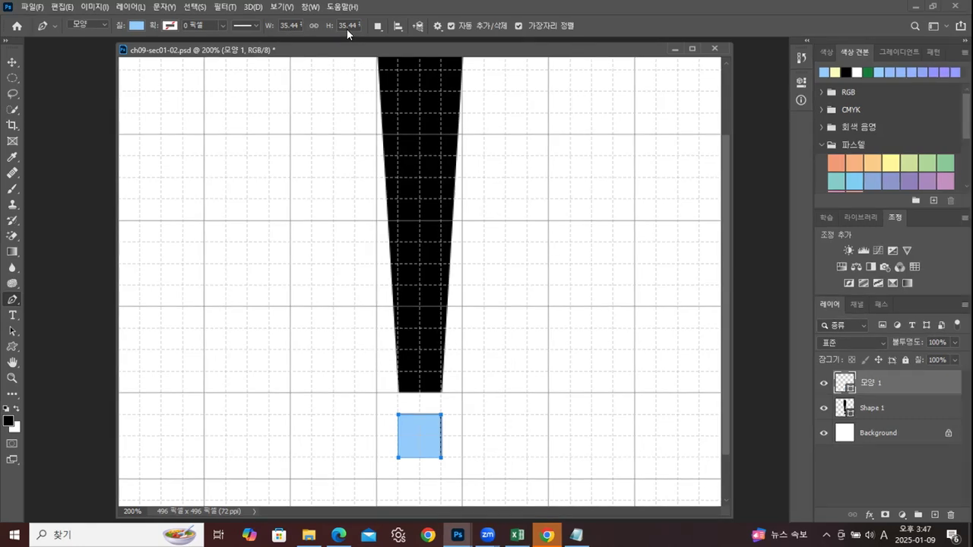
Step: Set the path operation to 모양 결합 and trace the exclamation mark's tapered body with its curved top as a closed shape about 71 px wide
left_click(378, 27)
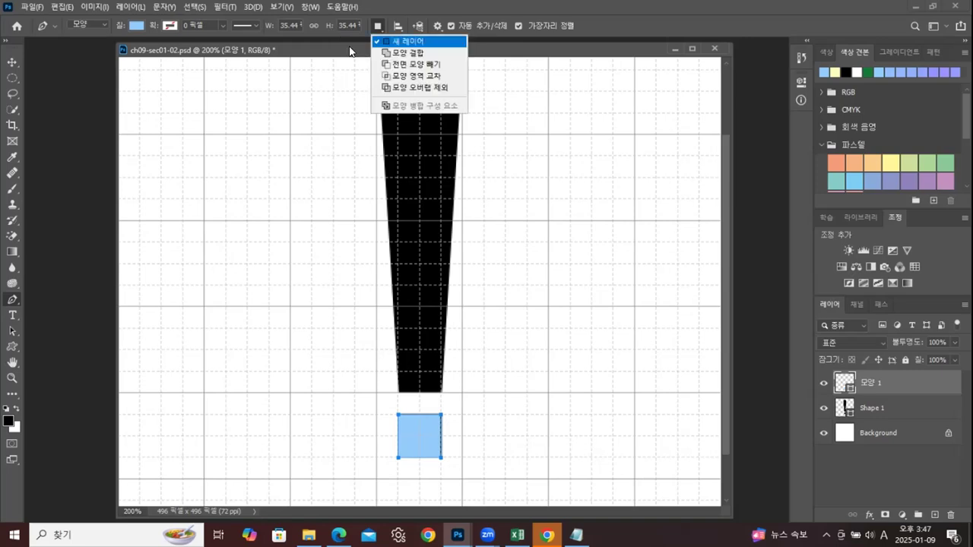
key("Down")
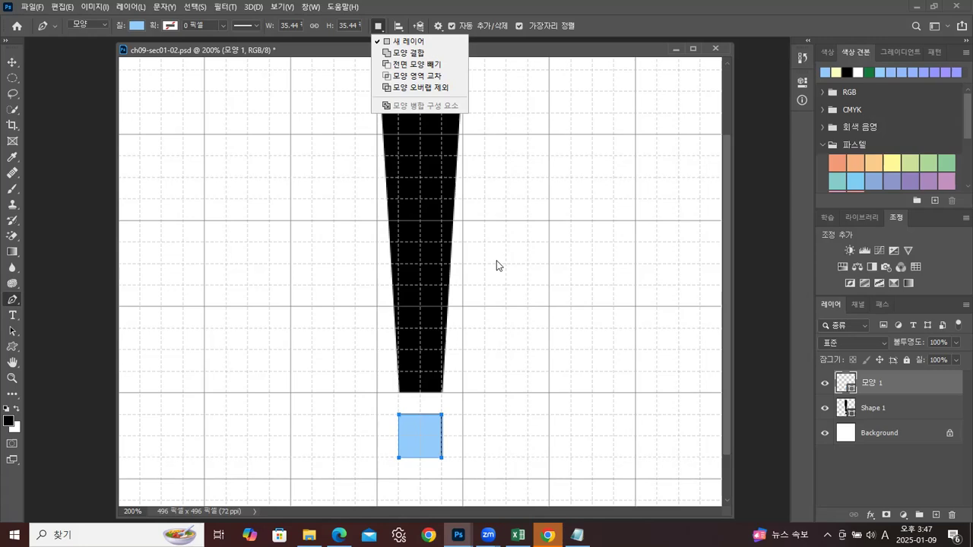
left_click(403, 52)
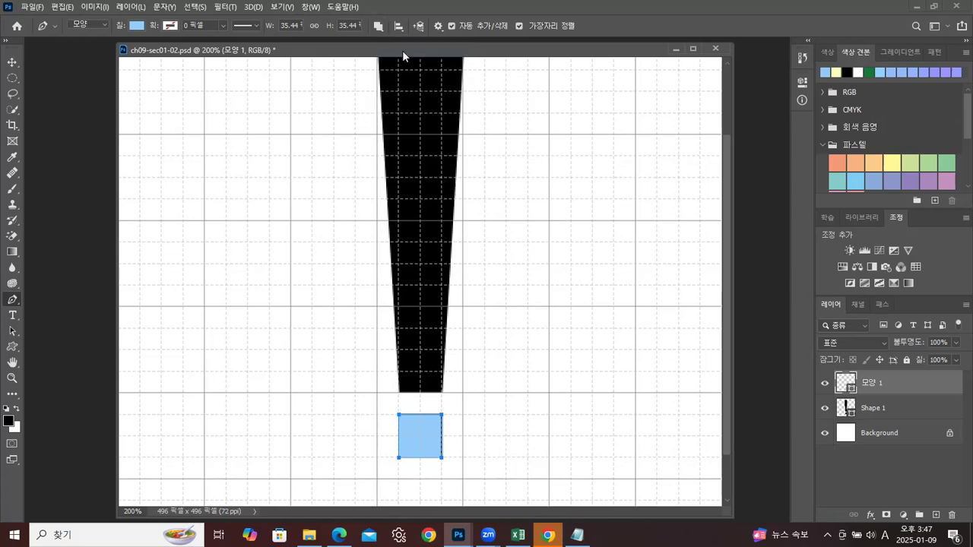
left_click(441, 392)
left_click_drag(728, 407, 716, 361)
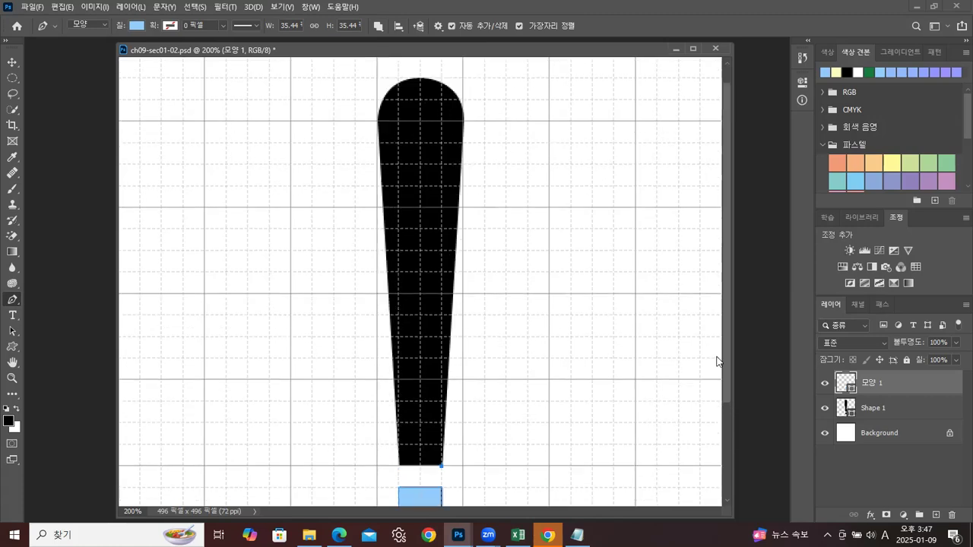
left_click(463, 120)
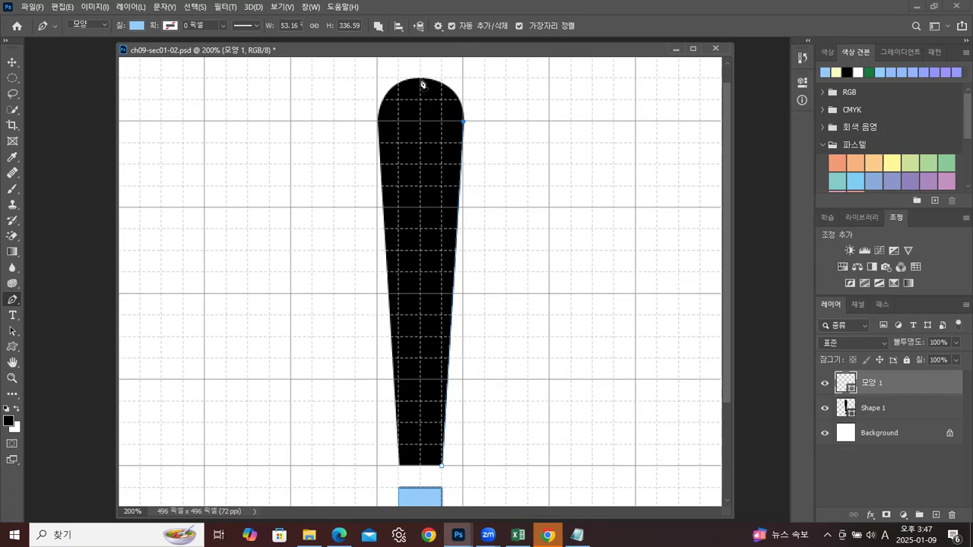
scroll(652, 141, "up", 1)
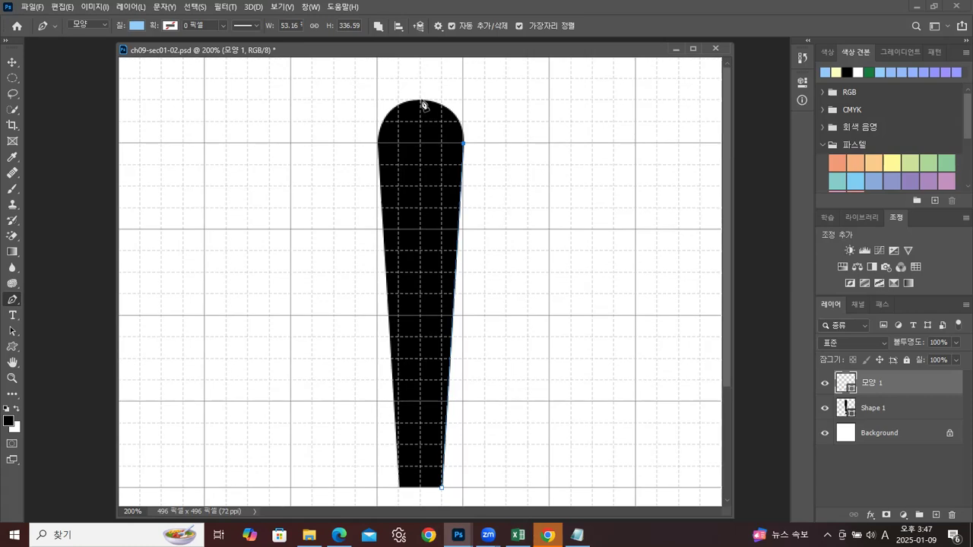
left_click_drag(423, 104, 328, 96)
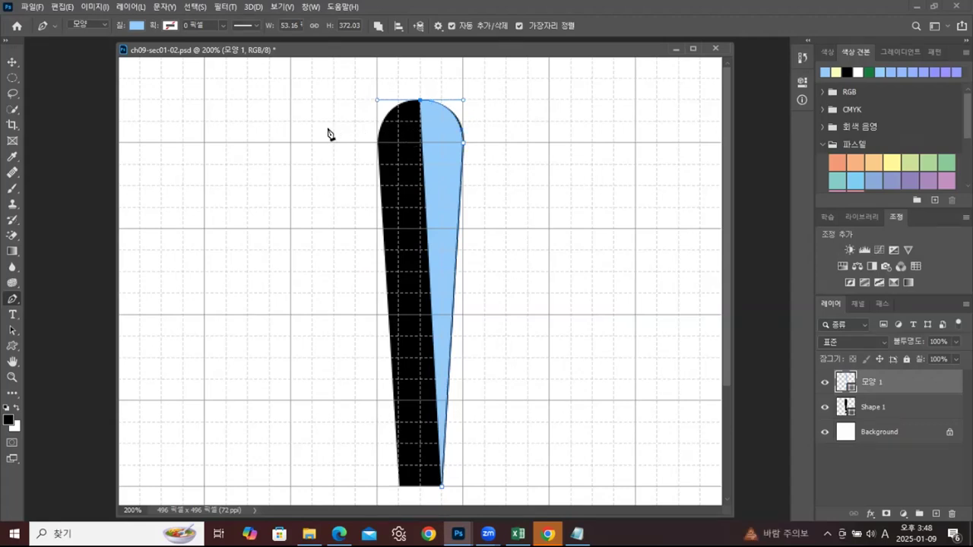
left_click(421, 101, "alt")
left_click_drag(379, 142, 378, 190)
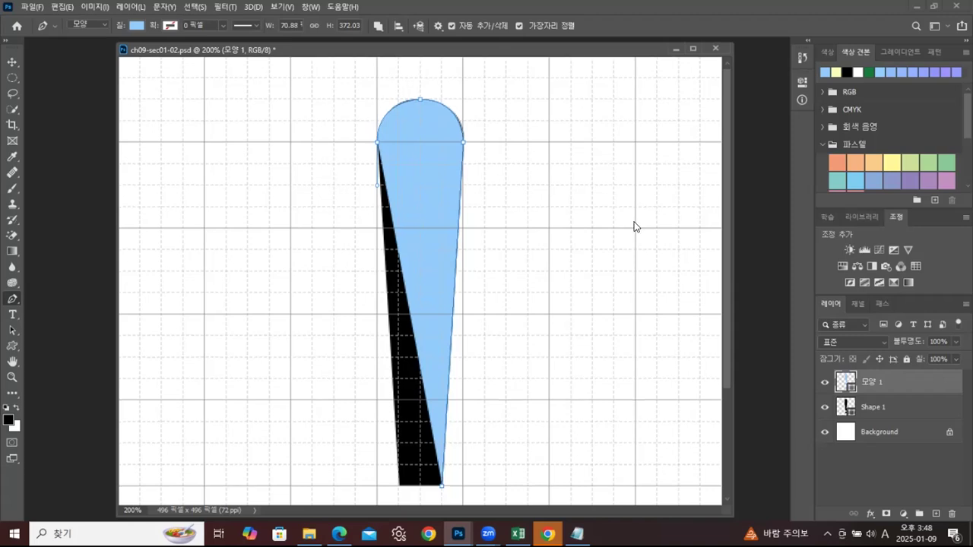
scroll(637, 251, "down", 3)
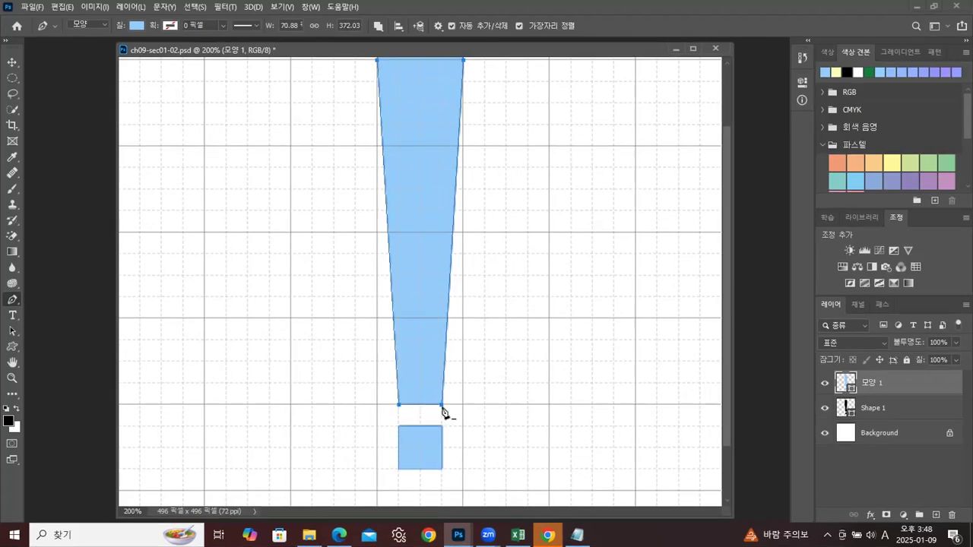
Step: Examine the traced rounded top at 600% against the edge of the original black shape
left_click_drag(728, 426, 732, 363)
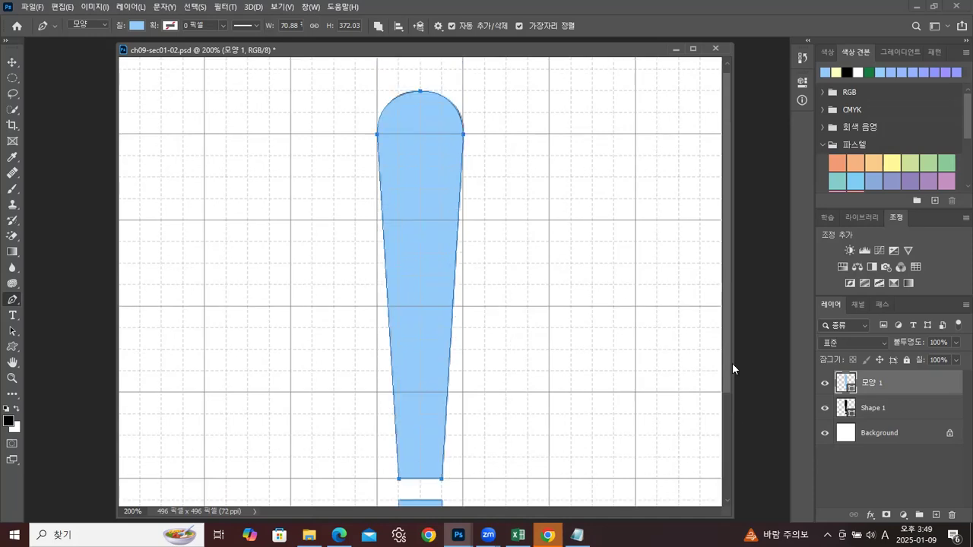
left_click(12, 378)
left_click_drag(425, 175, 419, 258)
left_click(419, 230)
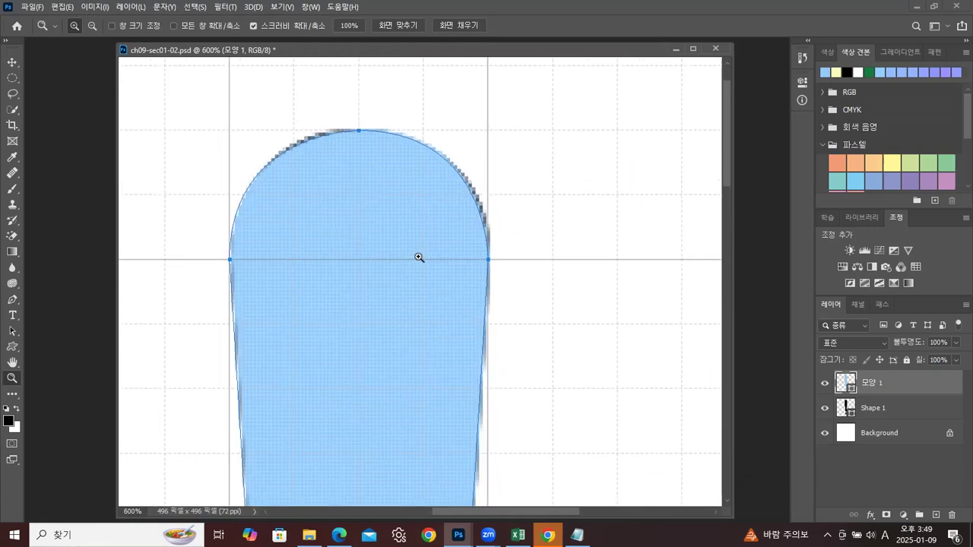